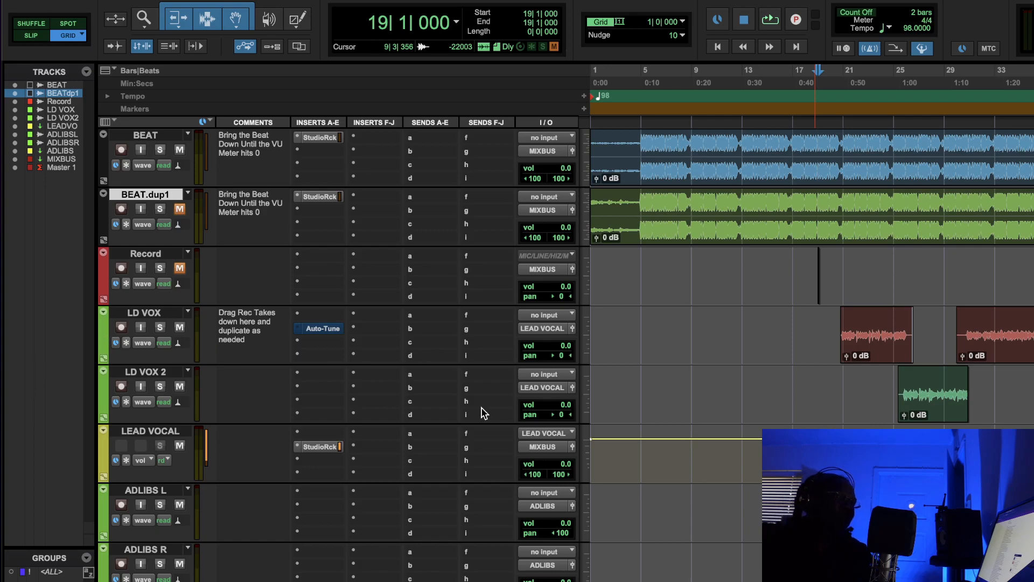
# - Play the session from bar 19 while looking over the tracks down to MIXBUS and Master 1, and stop playback
pyautogui.click(770, 20)
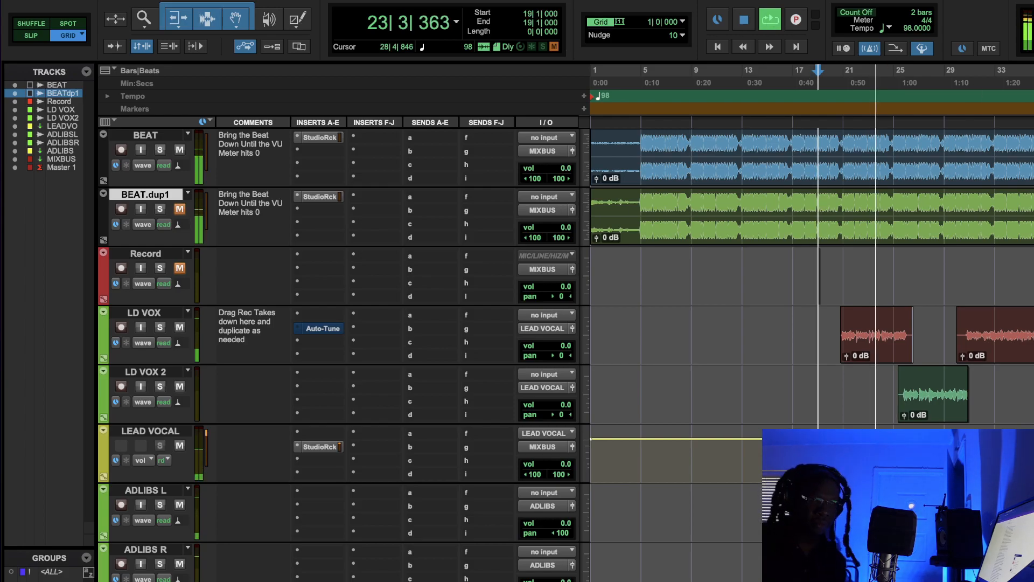
pyautogui.scroll(-5, 602, 478)
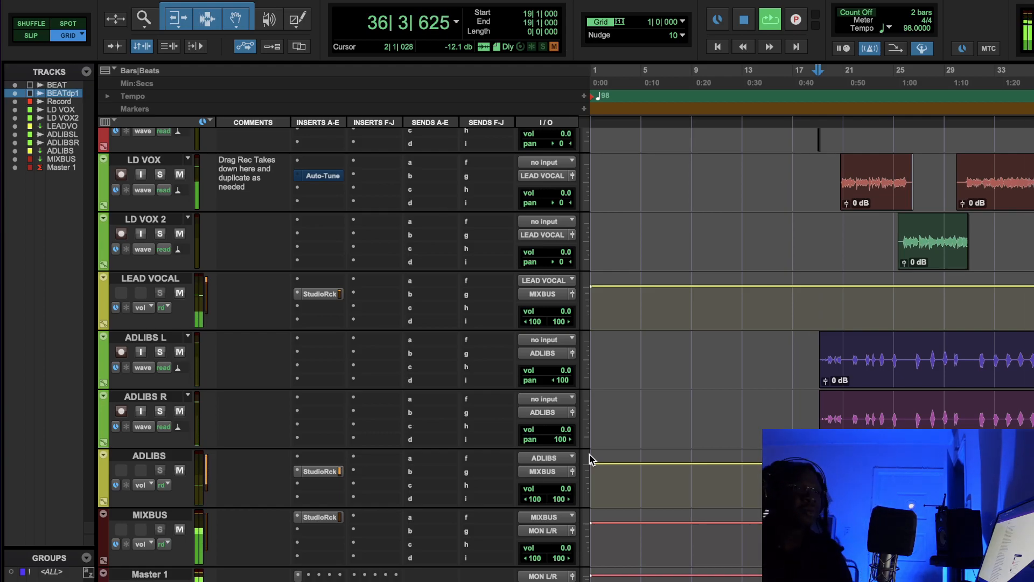
pyautogui.click(745, 27)
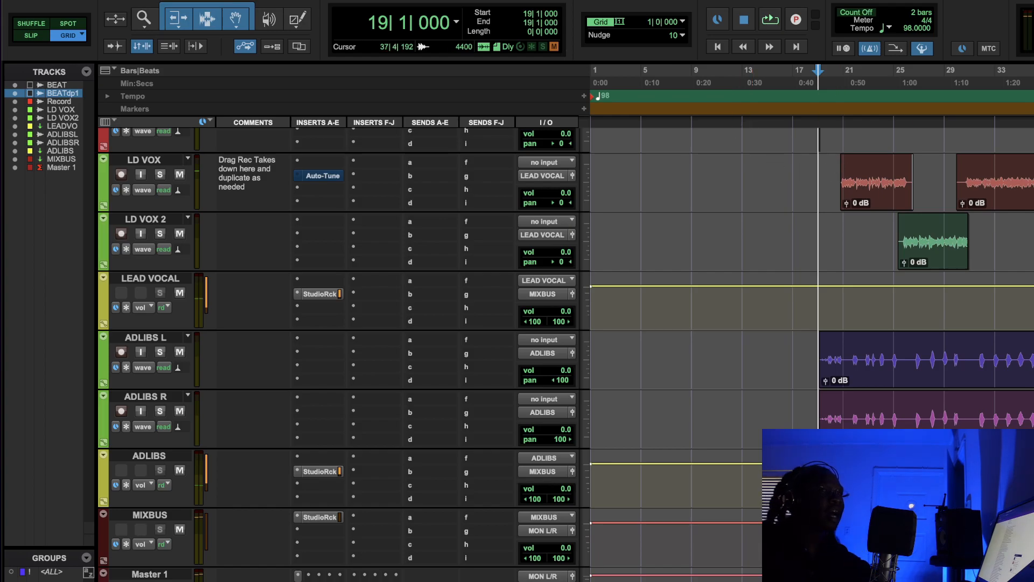
pyautogui.hscroll(7, 1033, 238)
pyautogui.moveTo(1033, 286); pyautogui.dragTo(1033, 276)
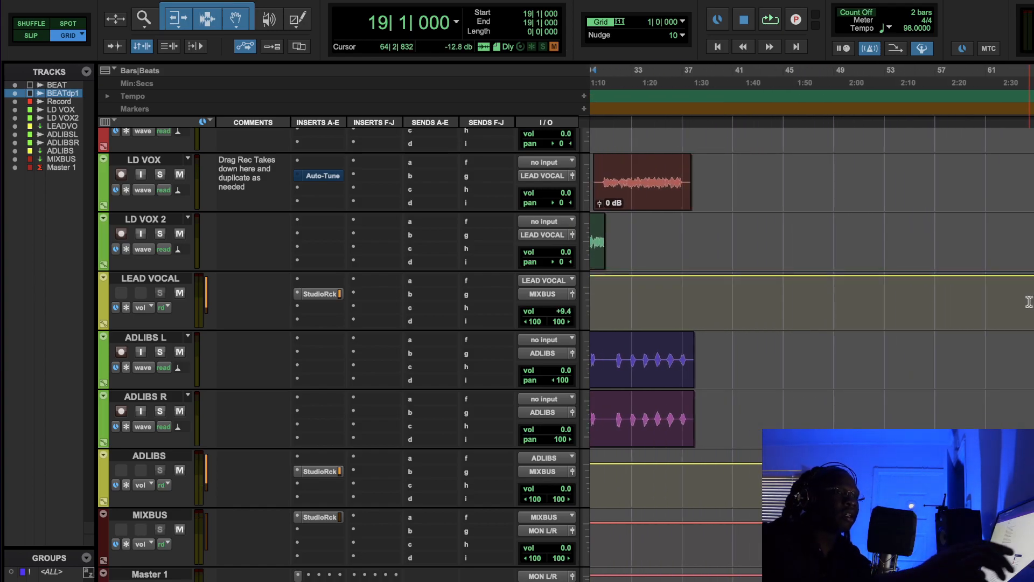
pyautogui.hotkey('ctrl', 'z')
pyautogui.hscroll(-6, 1029, 302)
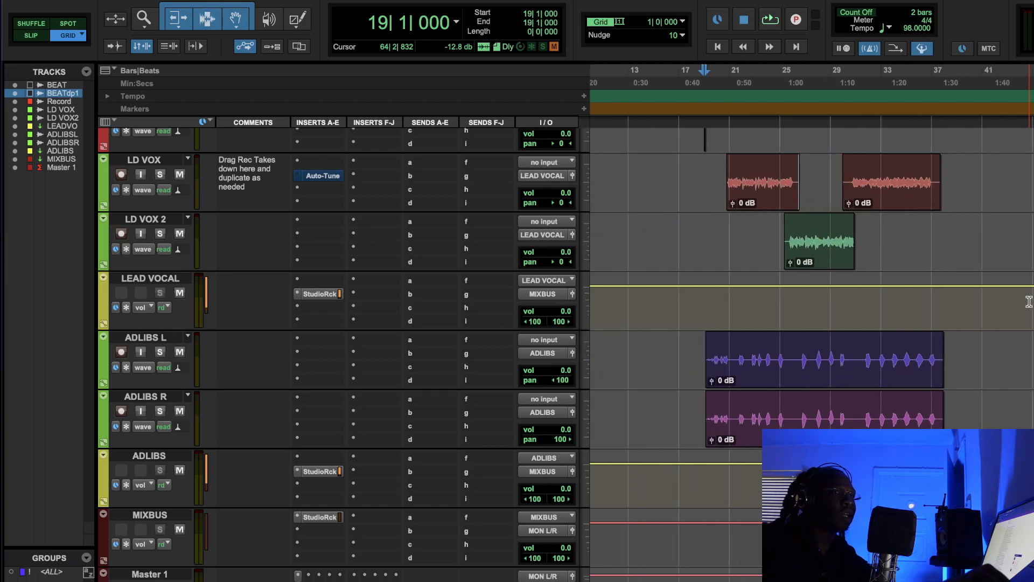
# - Mute BEAT and unmute BEAT.dup1, audition that version from bar 20, and stop playback
pyautogui.scroll(3, 1029, 301)
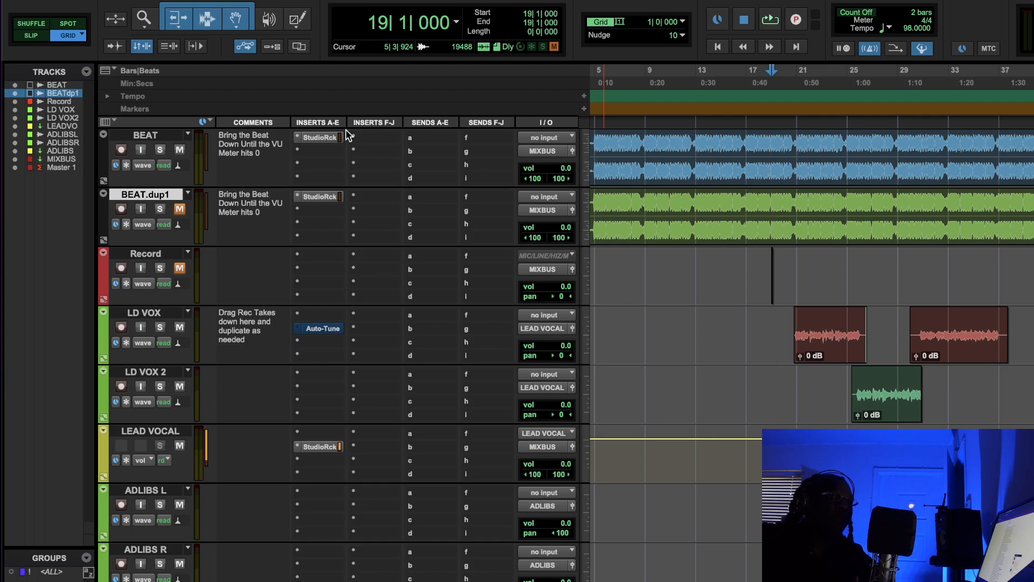
pyautogui.click(180, 150)
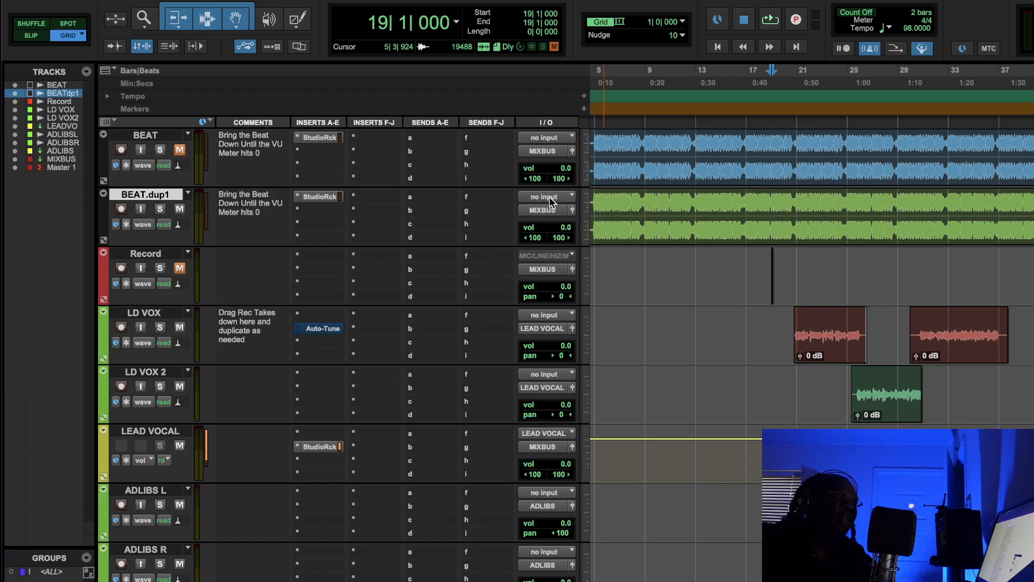
pyautogui.click(782, 71)
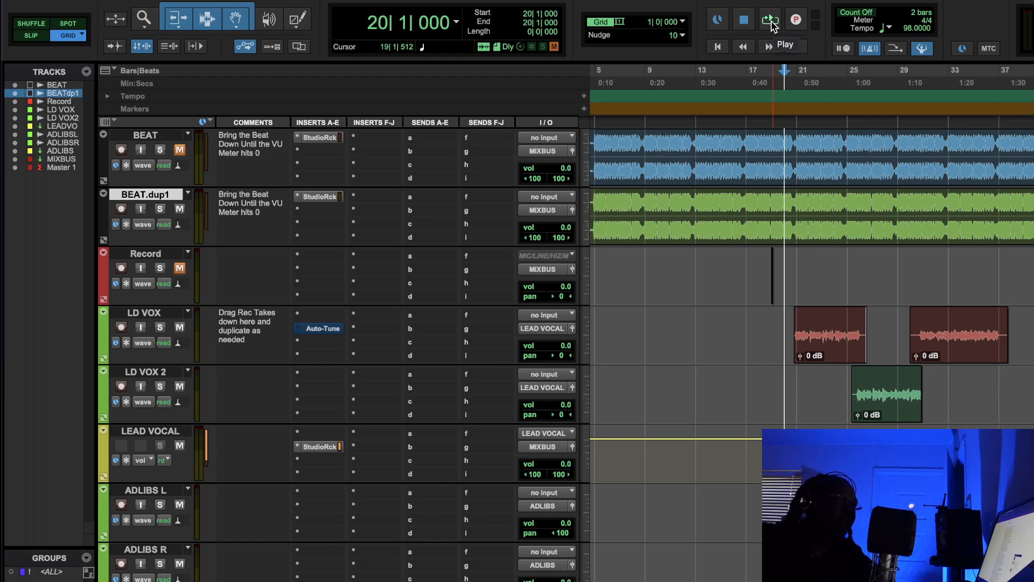
pyautogui.click(771, 20)
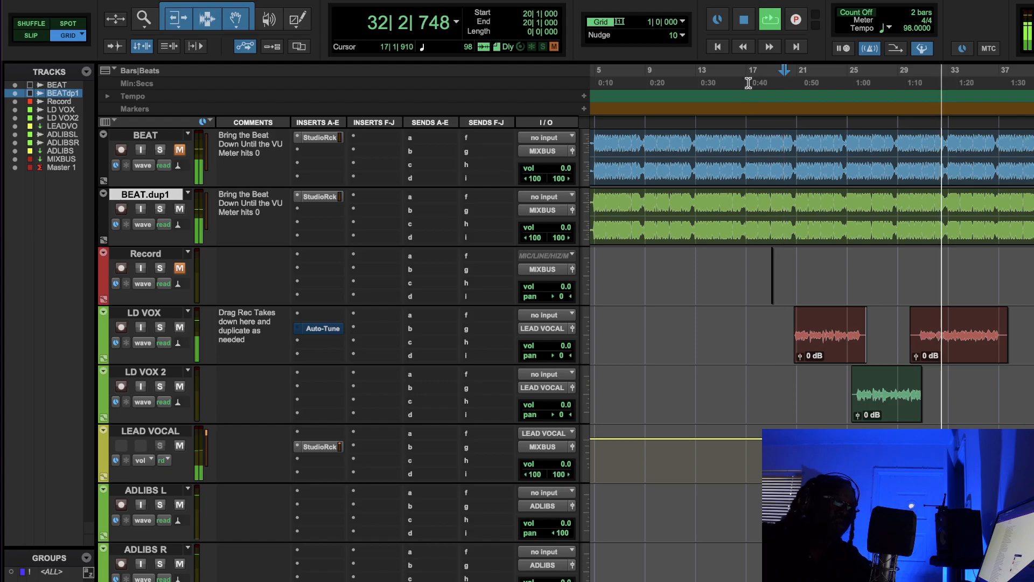
pyautogui.click(746, 20)
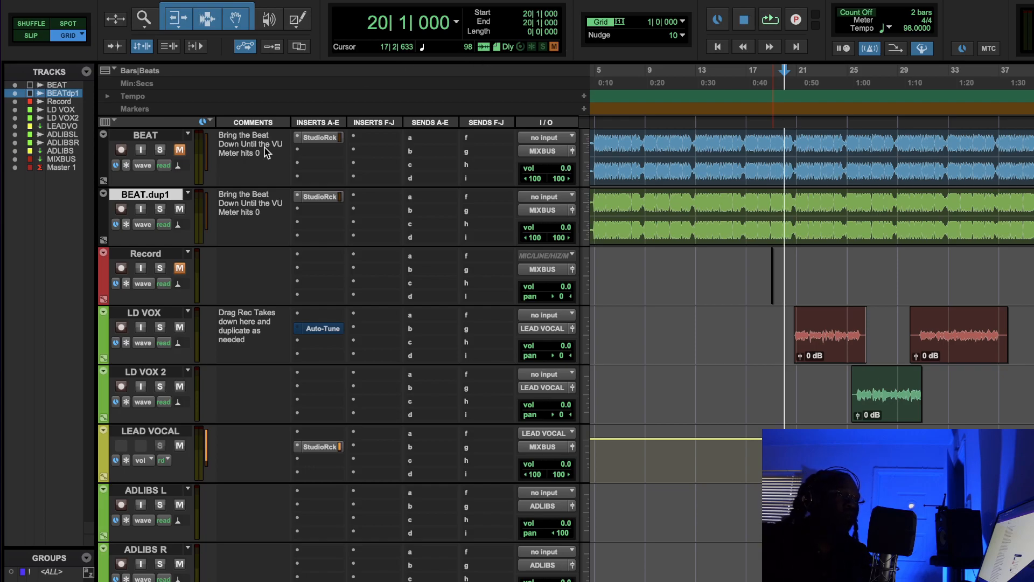
# - Mute BEAT.dup1 and unmute BEAT, and open the StudioRack insert of the LEAD VOCAL track
pyautogui.click(178, 210)
pyautogui.click(179, 149)
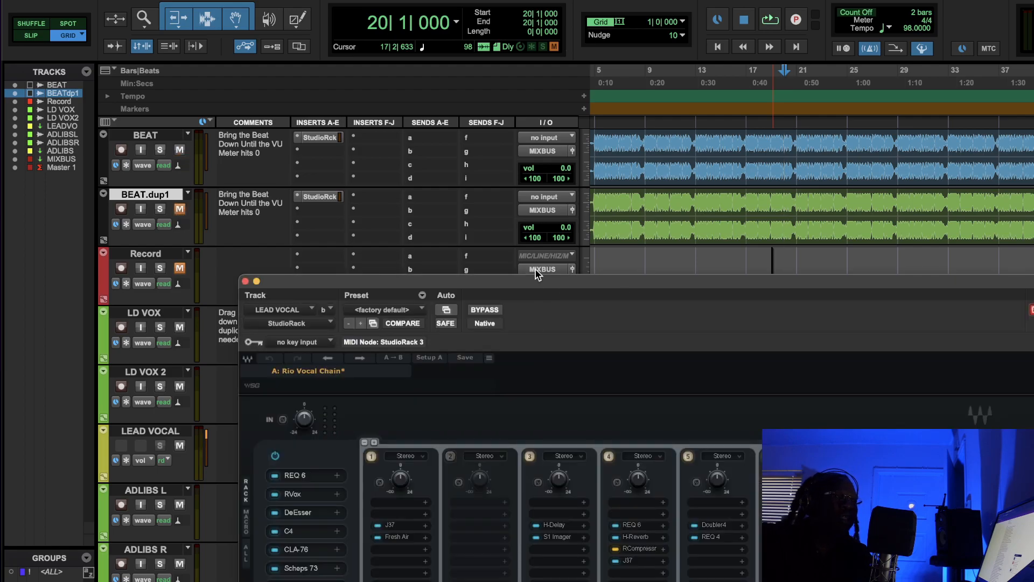
pyautogui.moveTo(528, 288); pyautogui.dragTo(322, 281)
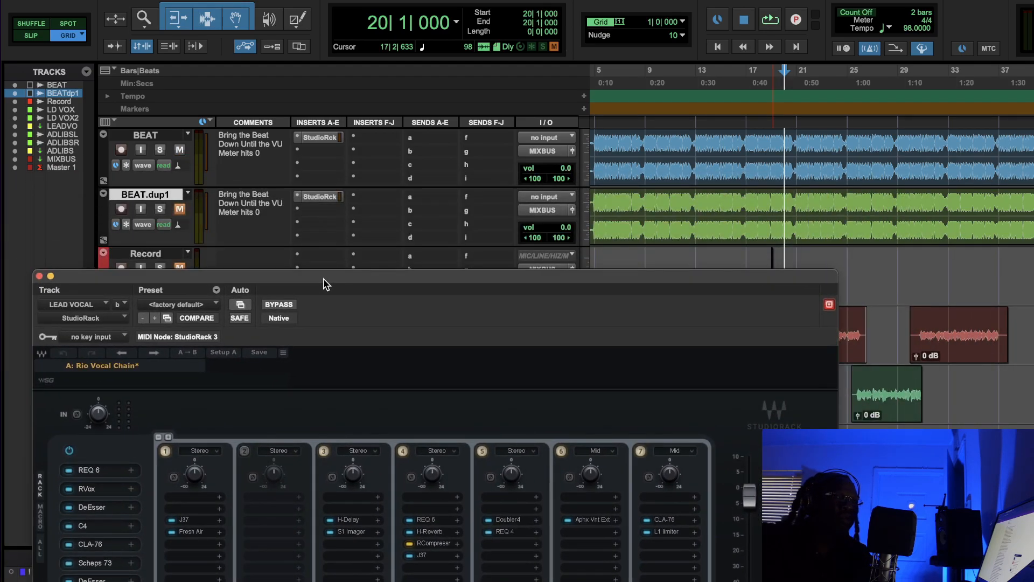
# - Play the session from bar 20 and bypass StudioRack on LEAD VOCAL to hear the unprocessed vocal
pyautogui.press('space')
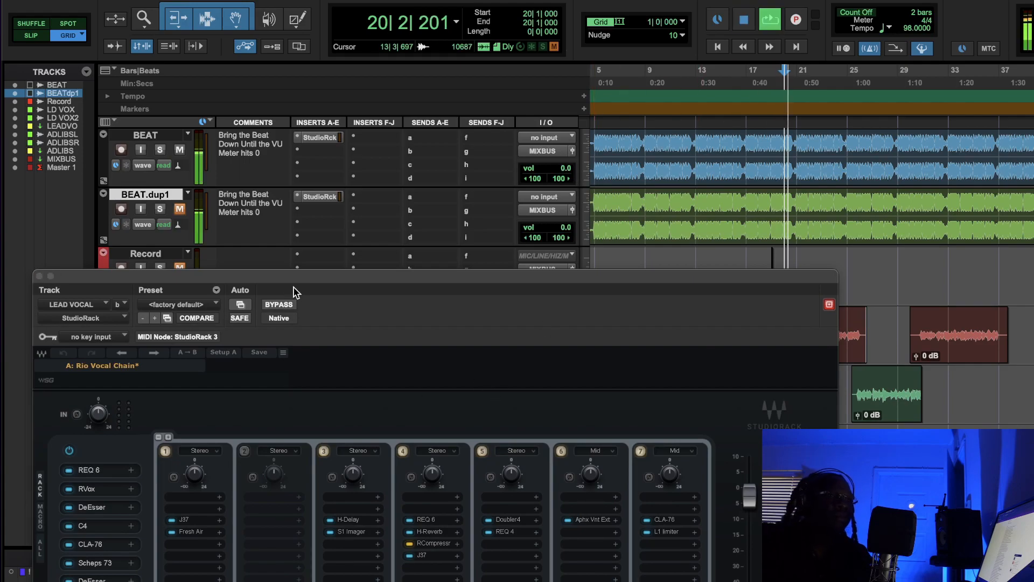
pyautogui.moveTo(318, 273); pyautogui.dragTo(436, 143)
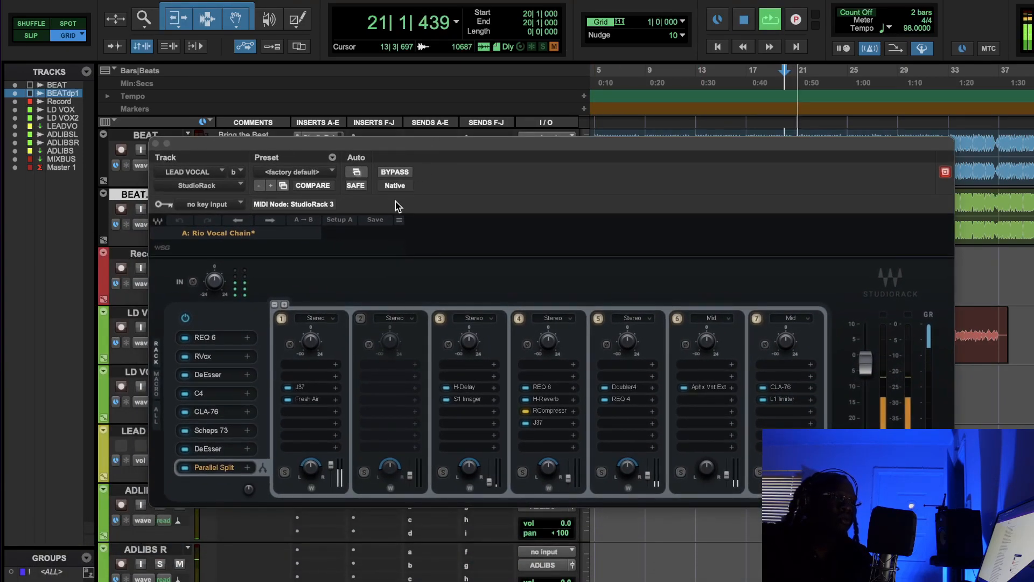
pyautogui.click(402, 172)
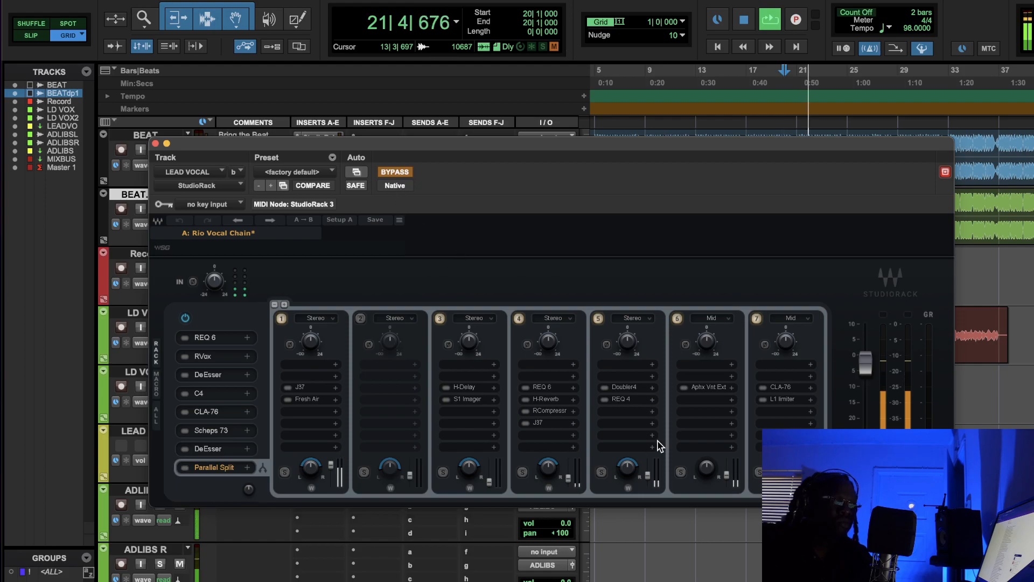
# - Mute the ADLIBS L, ADLIBS R and ADLIBS tracks during playback
pyautogui.scroll(-2, 1026, 353)
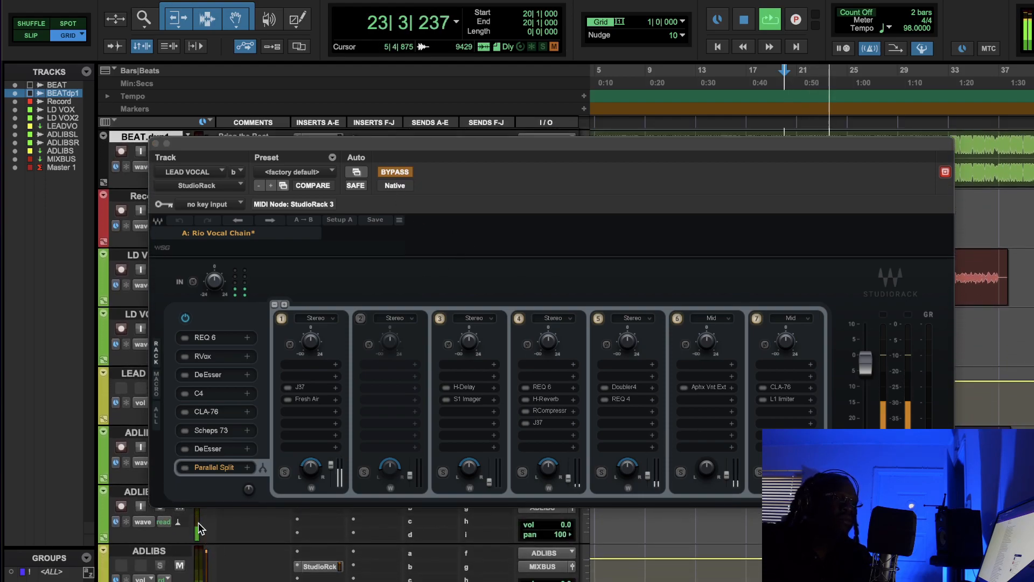
pyautogui.moveTo(332, 141); pyautogui.dragTo(322, 81)
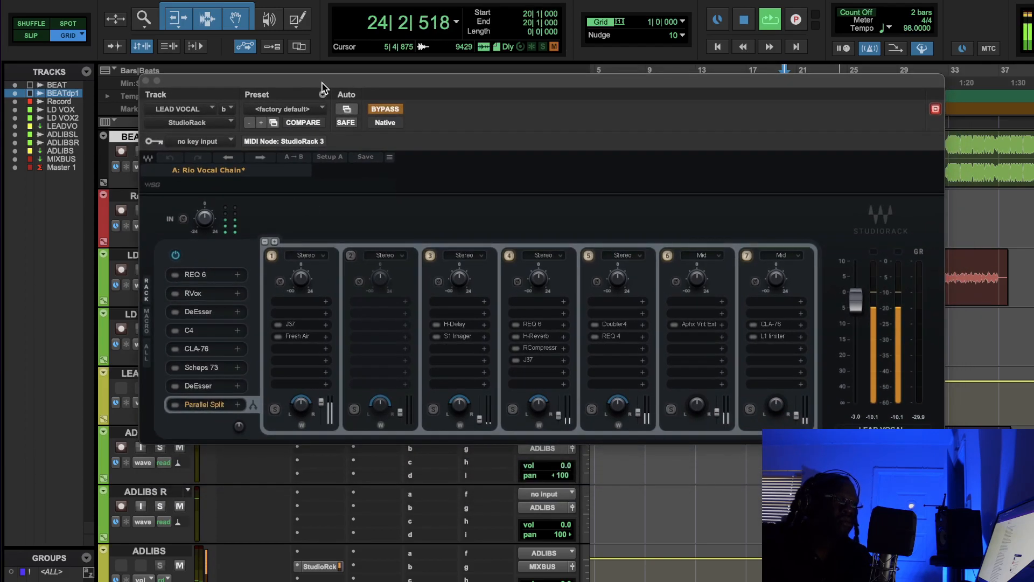
pyautogui.click(180, 448)
pyautogui.click(180, 507)
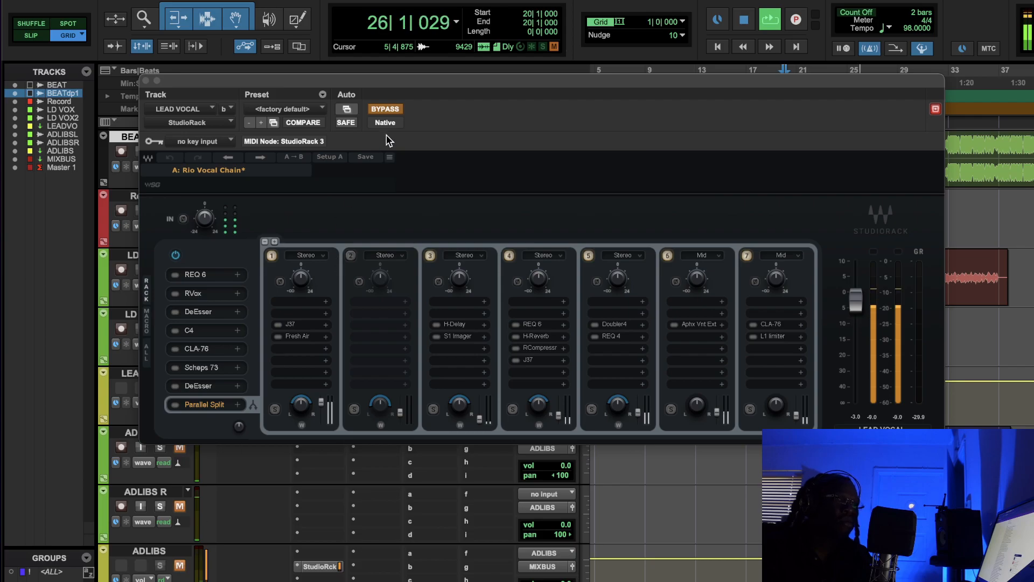
# - Compare the lead vocal with StudioRack active and bypassed, leave the chain active, and stop playback
pyautogui.click(389, 110)
pyautogui.moveTo(438, 80); pyautogui.dragTo(390, 148)
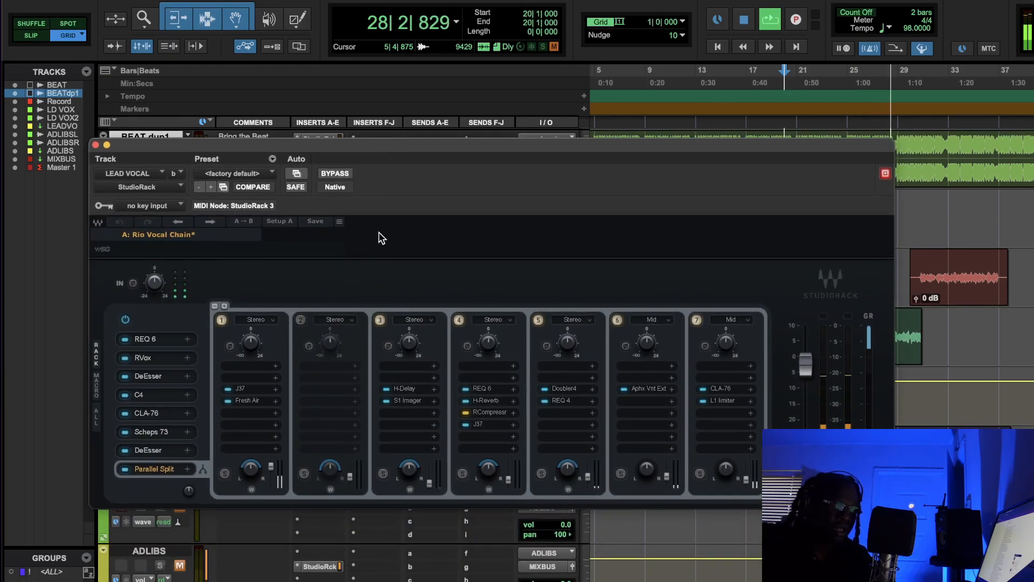
pyautogui.click(335, 173)
pyautogui.click(335, 173)
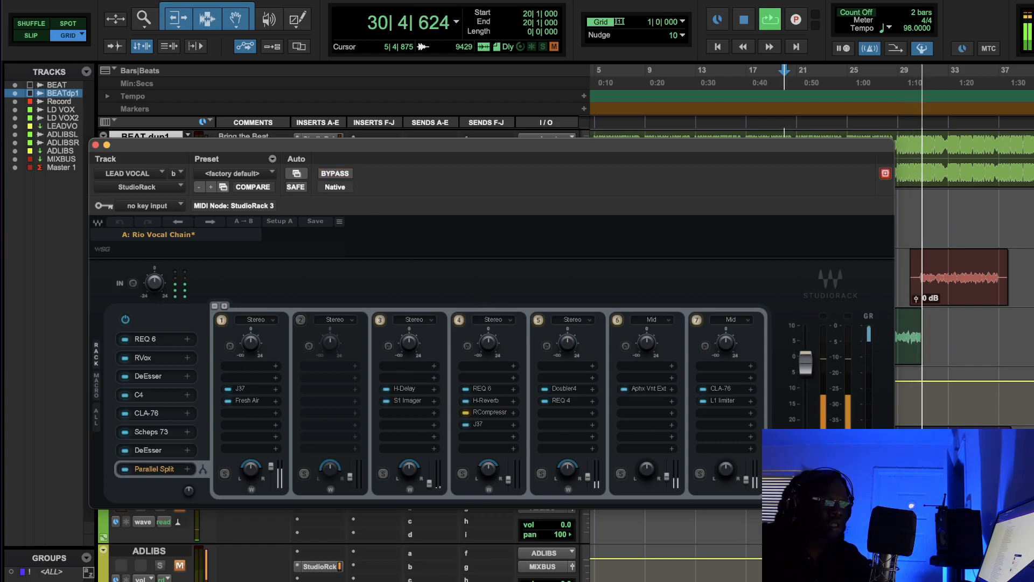
pyautogui.click(335, 173)
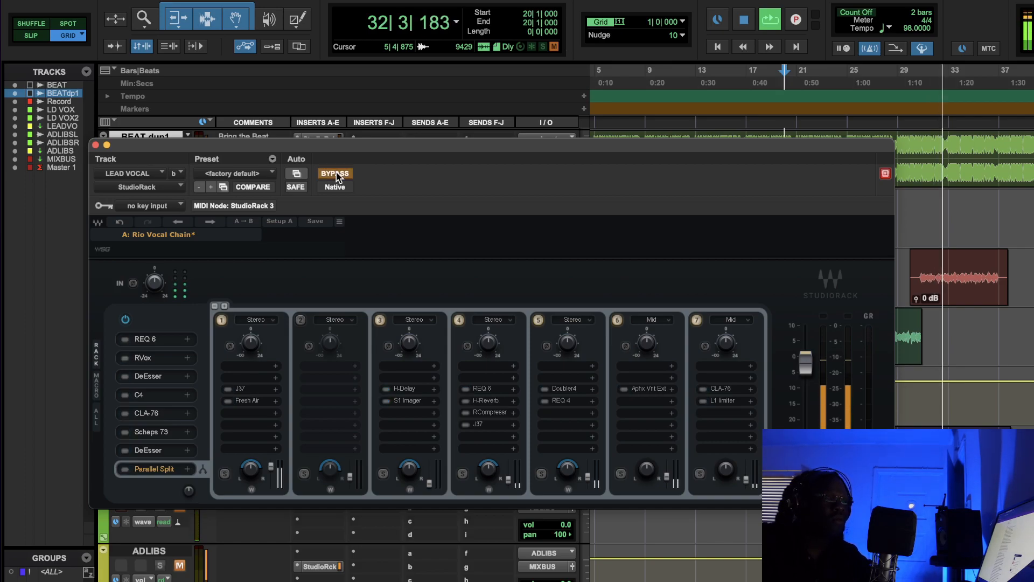
pyautogui.click(335, 173)
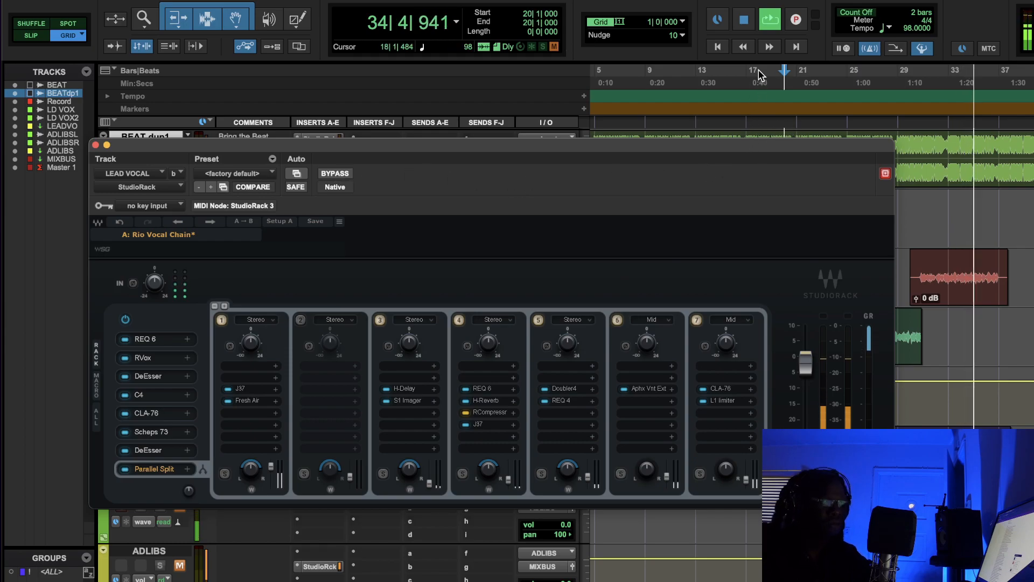
pyautogui.click(743, 20)
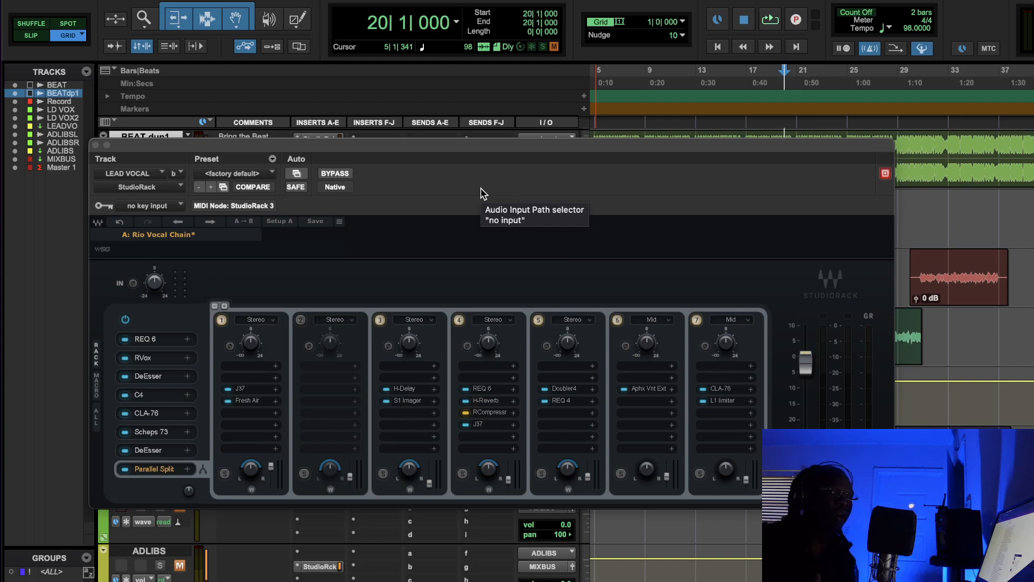
# - Open the REQ 6 equalizer in the lead vocal's StudioRack chain and examine the settings of bands 2 to 6
pyautogui.click(145, 340)
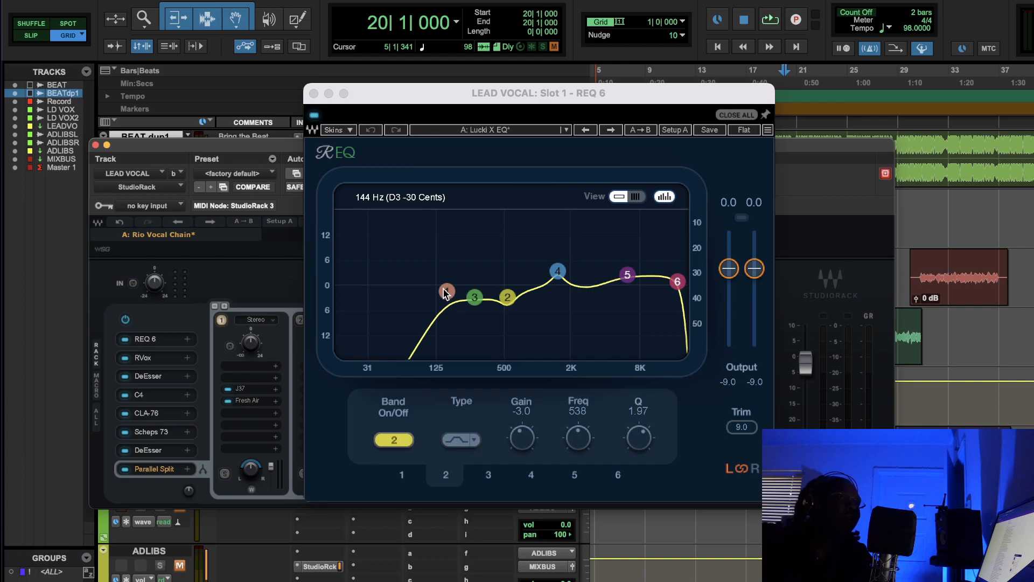
pyautogui.click(474, 298)
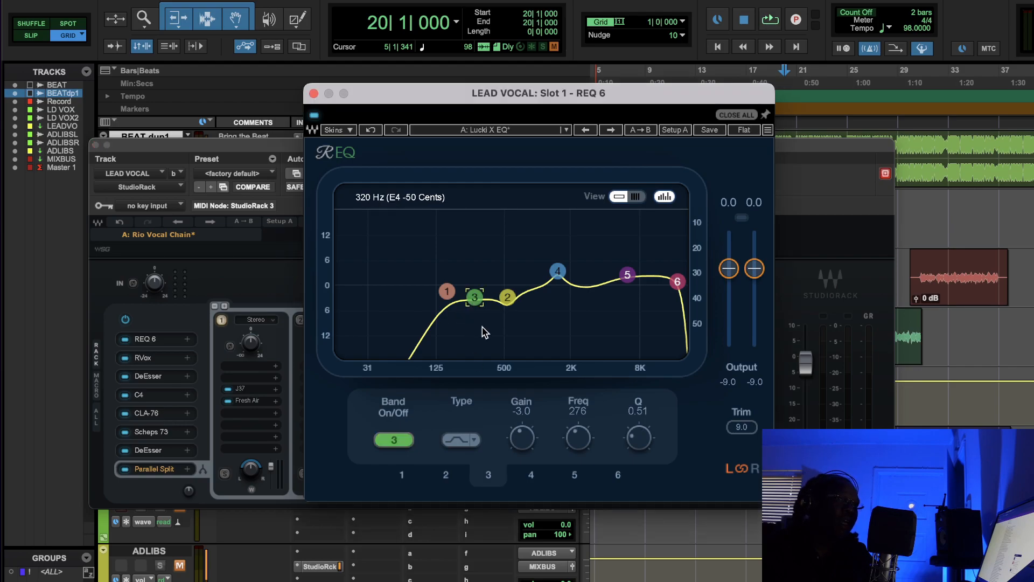
pyautogui.click(507, 298)
pyautogui.click(474, 298)
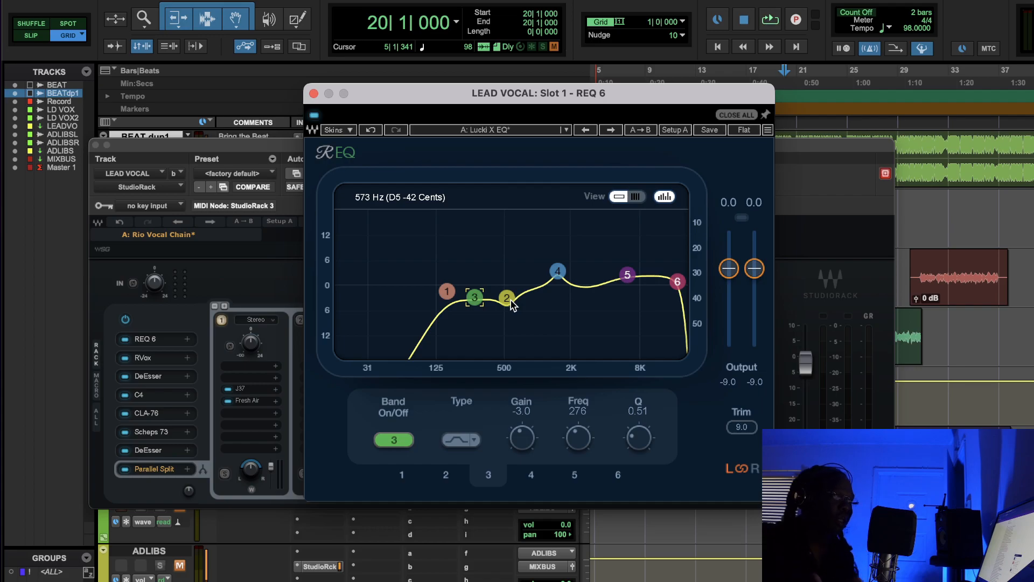
pyautogui.click(557, 271)
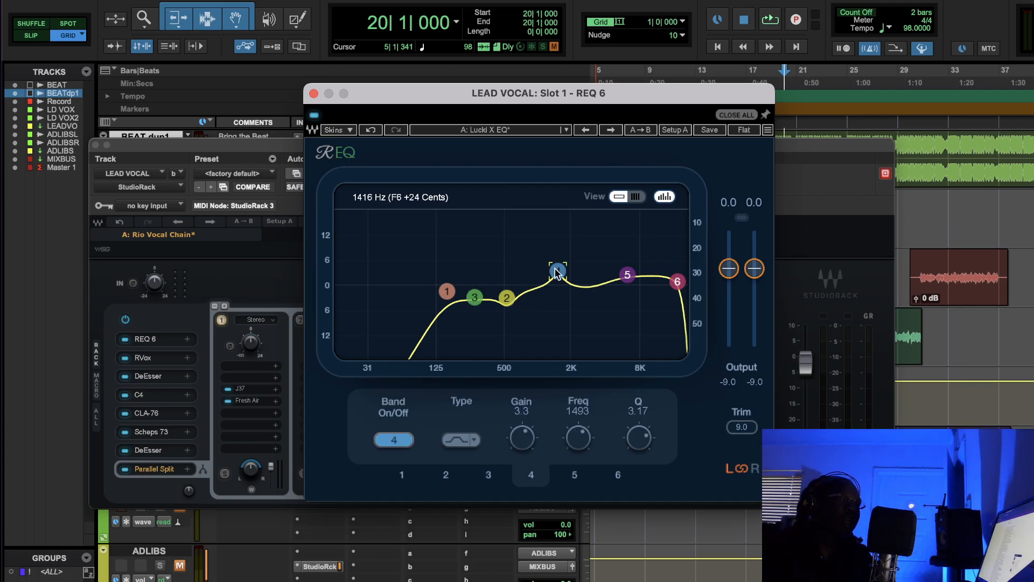
pyautogui.click(627, 274)
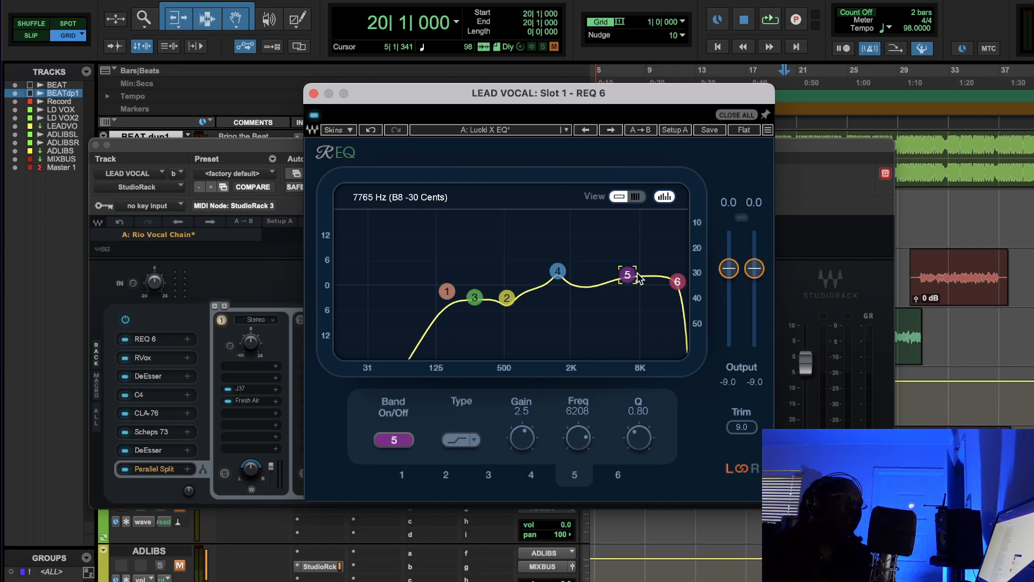
pyautogui.click(677, 282)
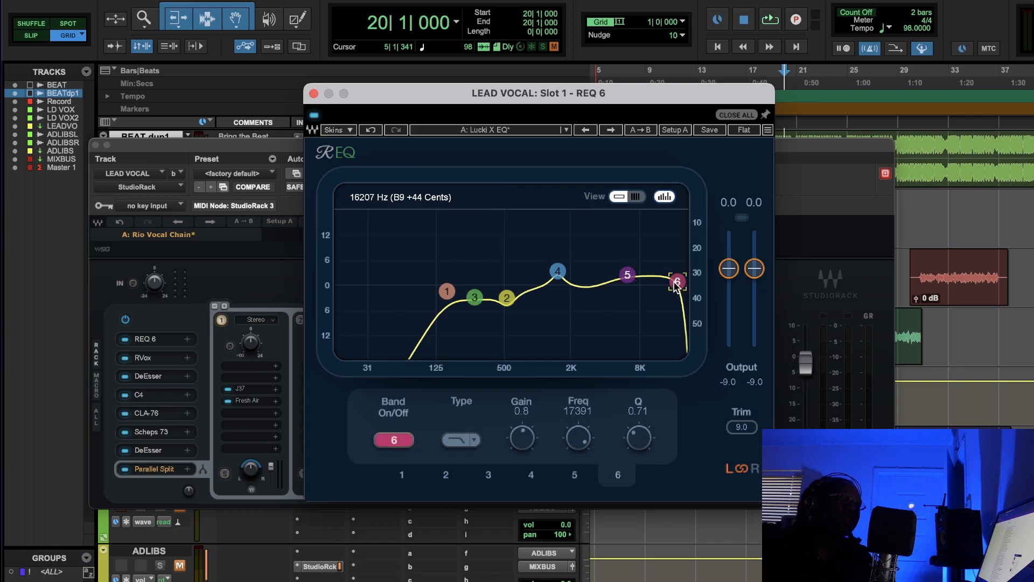
# - Adjust the Q of band 6 in the lead vocal's REQ 6, setting it to 0.72
pyautogui.moveTo(639, 438); pyautogui.dragTo(639, 423)
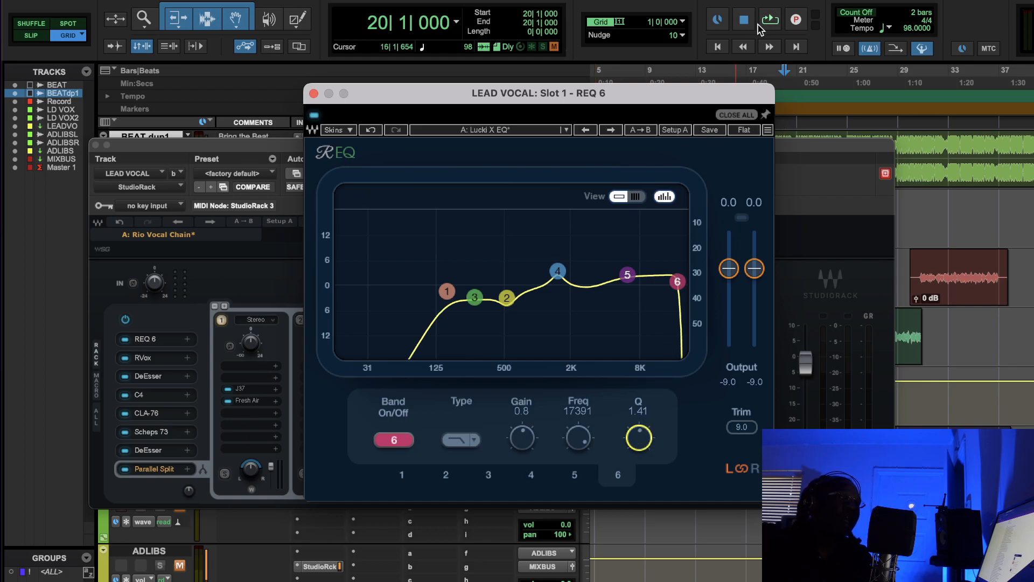
pyautogui.moveTo(698, 105); pyautogui.dragTo(701, 178)
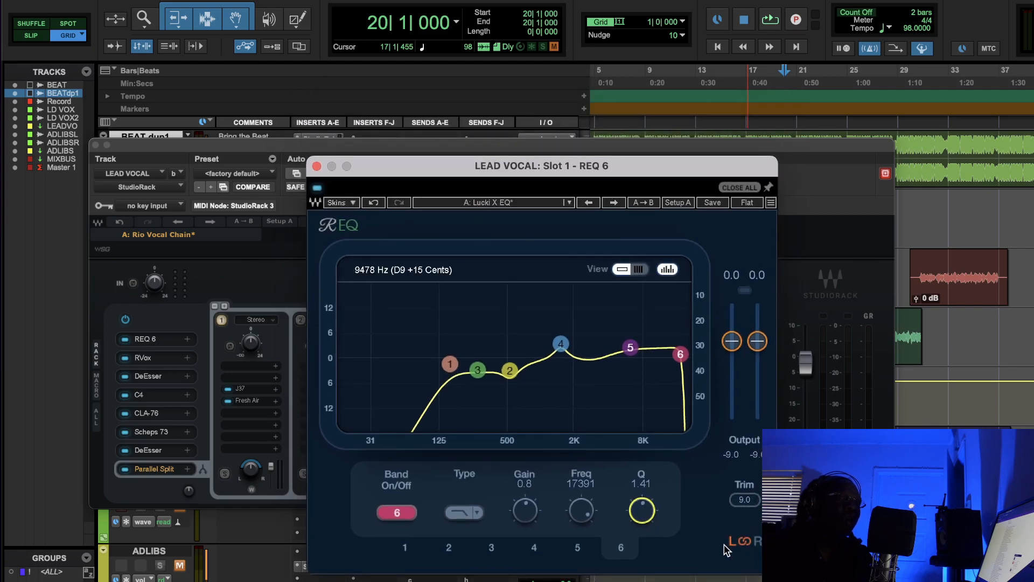
pyautogui.scroll(-5, 655, 517)
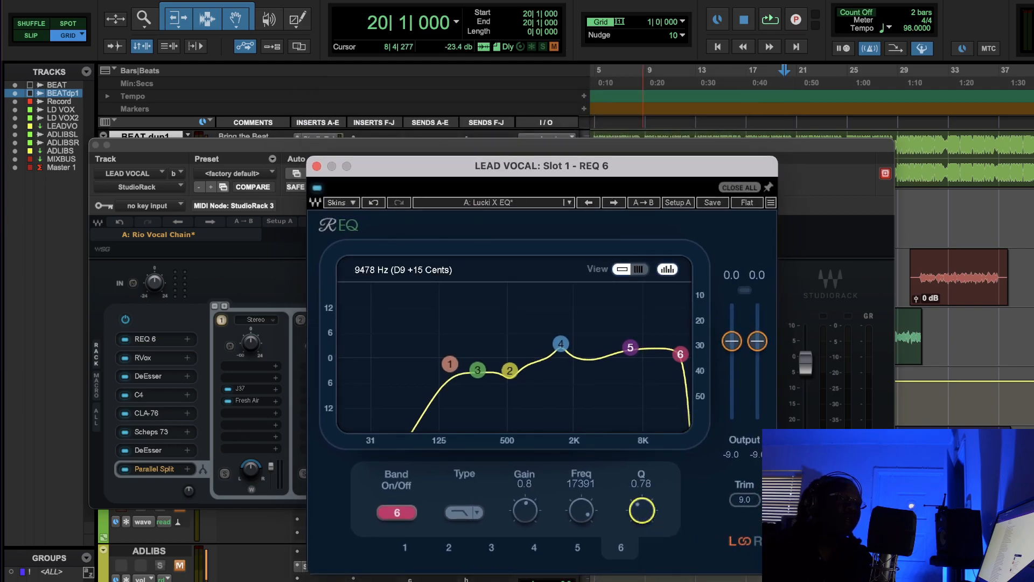
pyautogui.moveTo(491, 164); pyautogui.dragTo(418, 154)
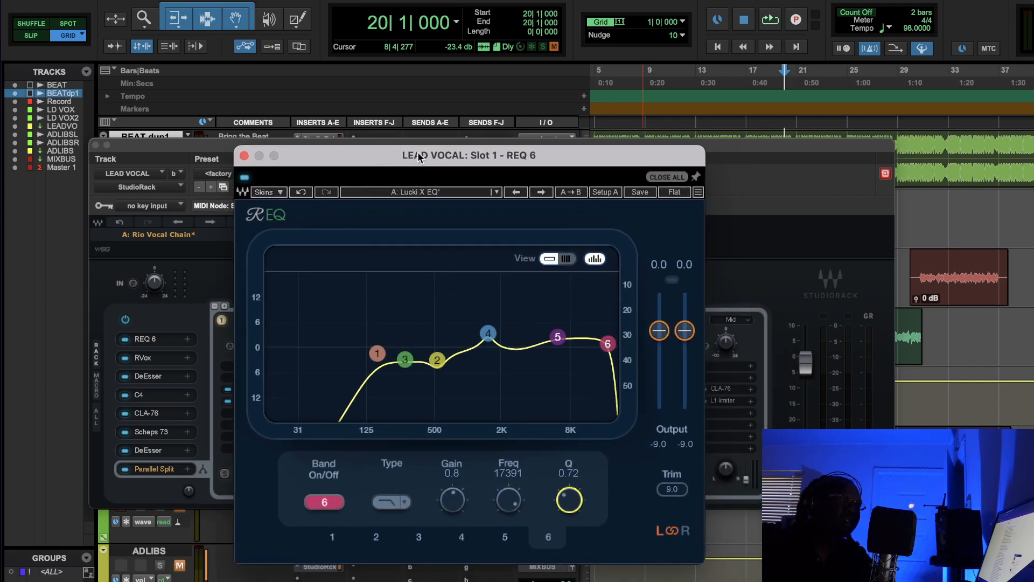
# - During playback, compare band 6 Q values of 1.41 and 0.71 in the lead vocal's REQ 6, leaving it at 0.71
pyautogui.click(768, 22)
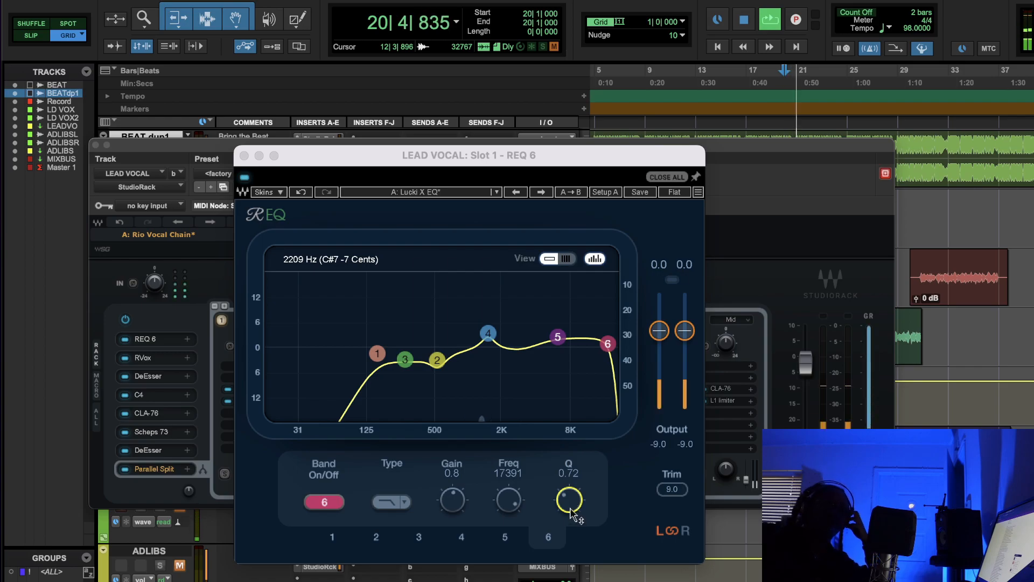
pyautogui.moveTo(561, 488); pyautogui.dragTo(593, 367)
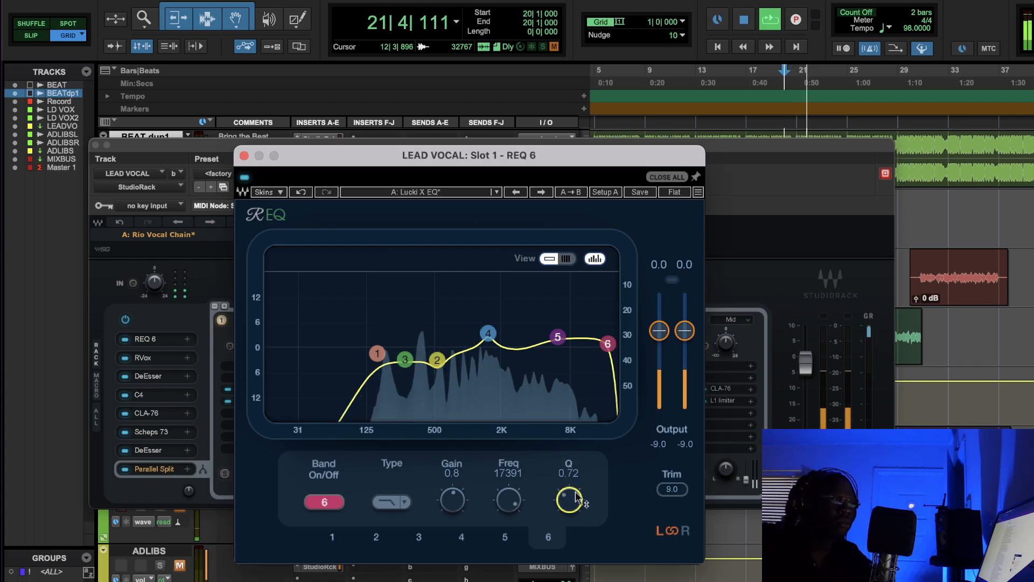
pyautogui.moveTo(574, 504); pyautogui.dragTo(574, 487)
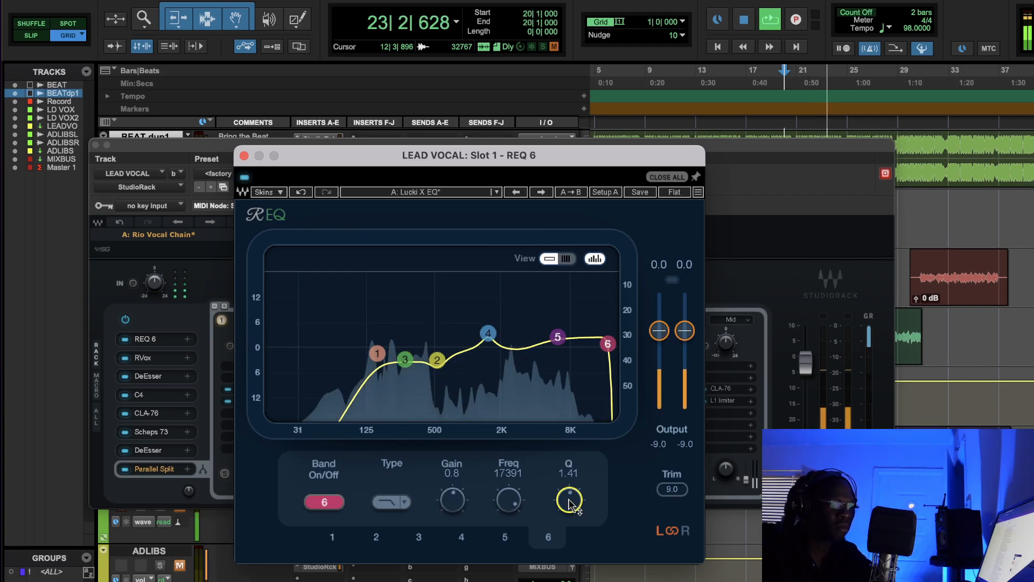
pyautogui.moveTo(570, 500); pyautogui.dragTo(570, 518)
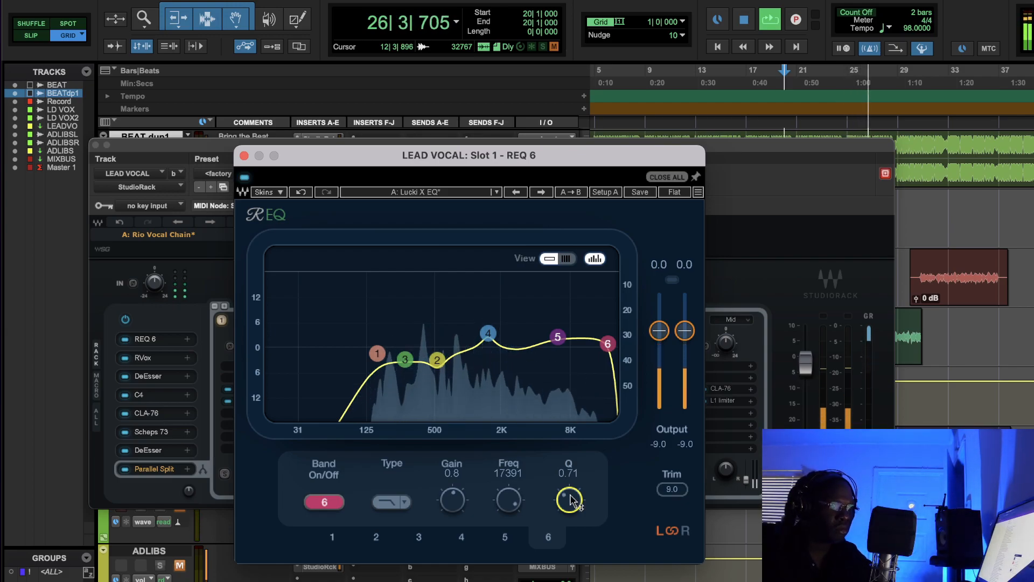
pyautogui.moveTo(570, 500); pyautogui.dragTo(570, 483)
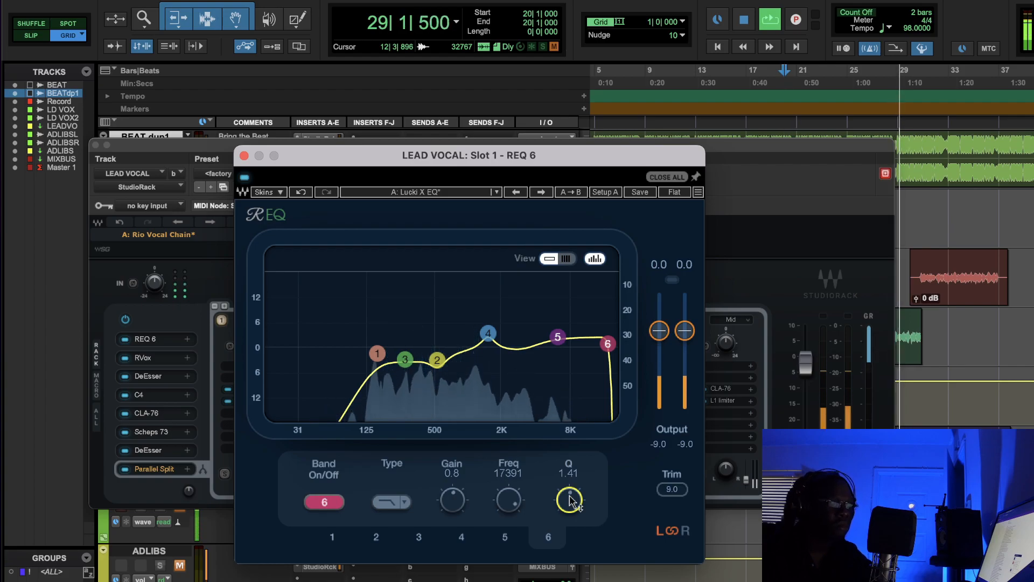
pyautogui.moveTo(572, 501)
pyautogui.mouseDown()
pyautogui.moveTo(572, 512)
pyautogui.moveTo(572, 503)
pyautogui.mouseUp()
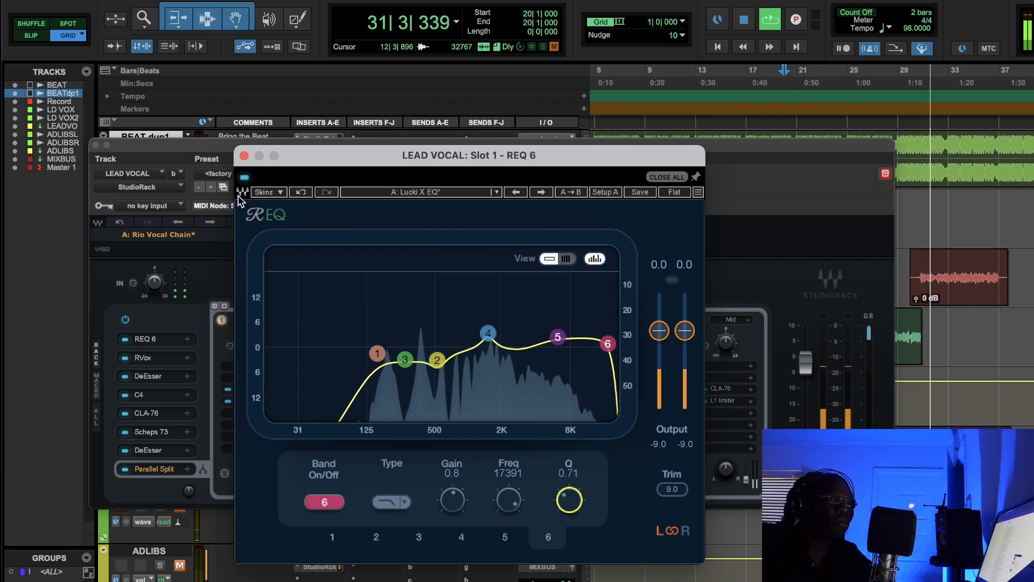
# - Stop playback with REQ 6 left active, and close the lead vocal's REQ 6 and StudioRack windows
pyautogui.click(244, 178)
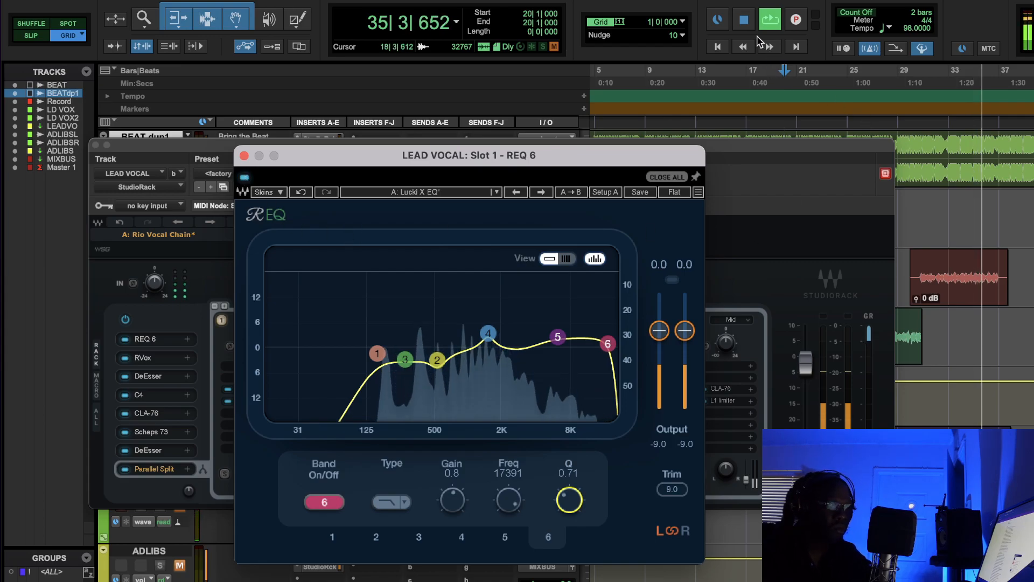
pyautogui.click(752, 24)
pyautogui.click(752, 24)
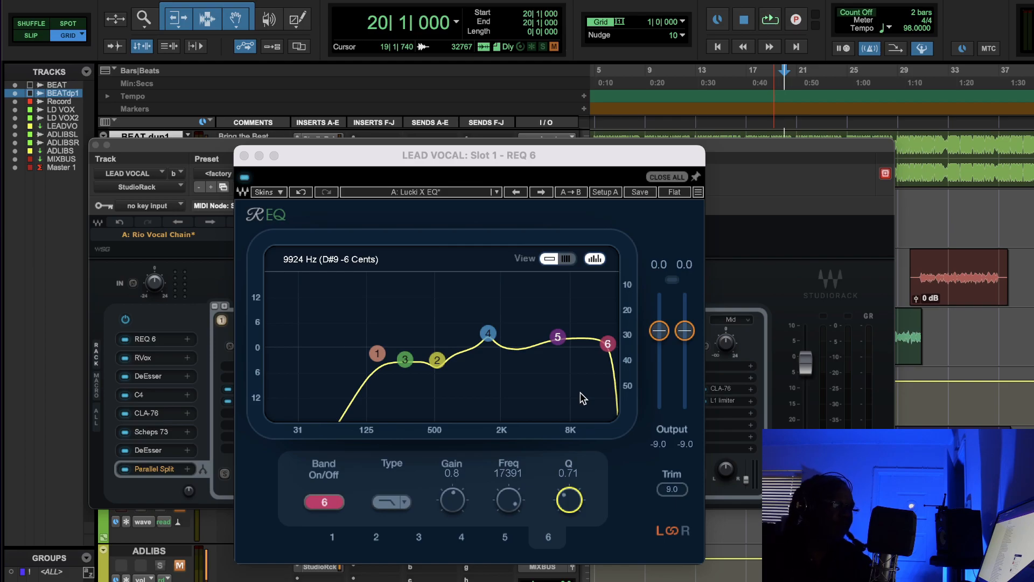
pyautogui.click(244, 156)
pyautogui.click(96, 145)
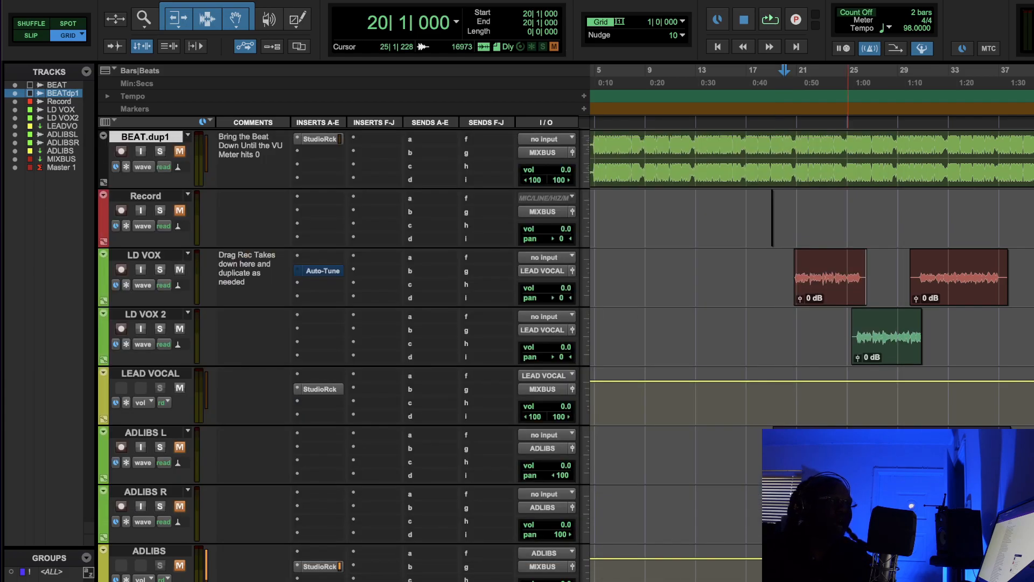
# - Solo the BEAT track, audition it from bar 15, and clear the solo after stopping playback
pyautogui.scroll(2, 179, 174)
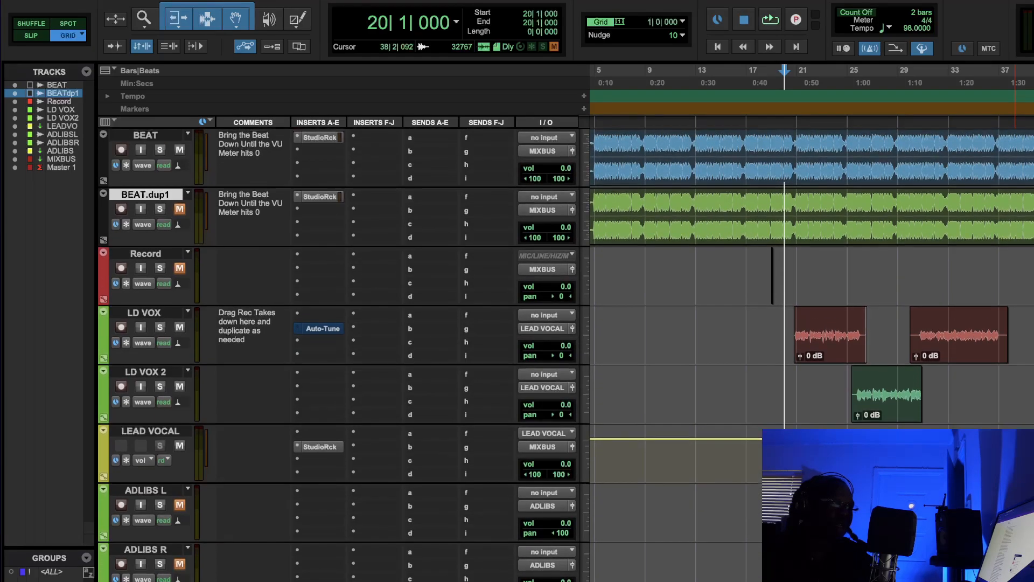
pyautogui.click(160, 150)
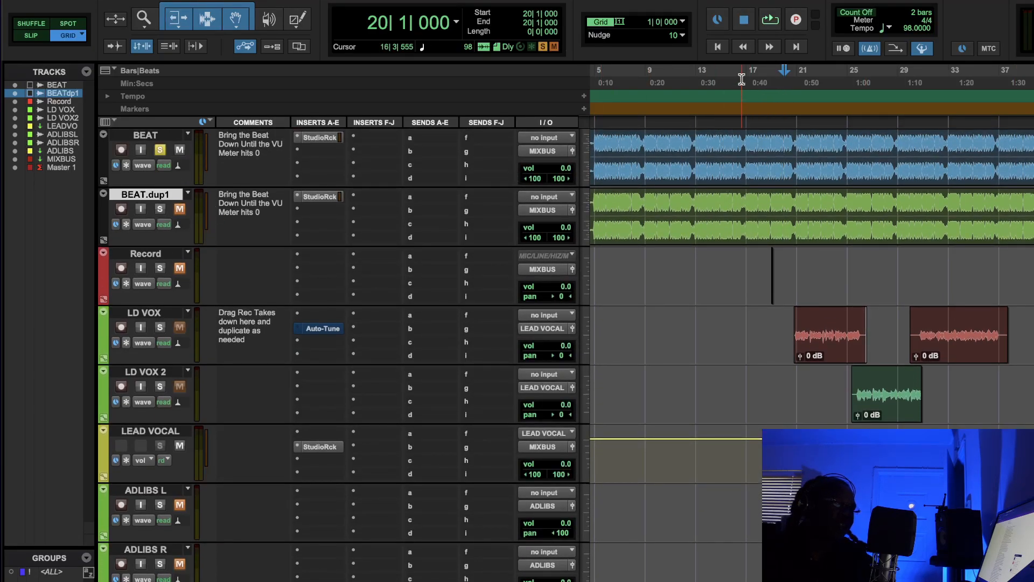
pyautogui.click(719, 78)
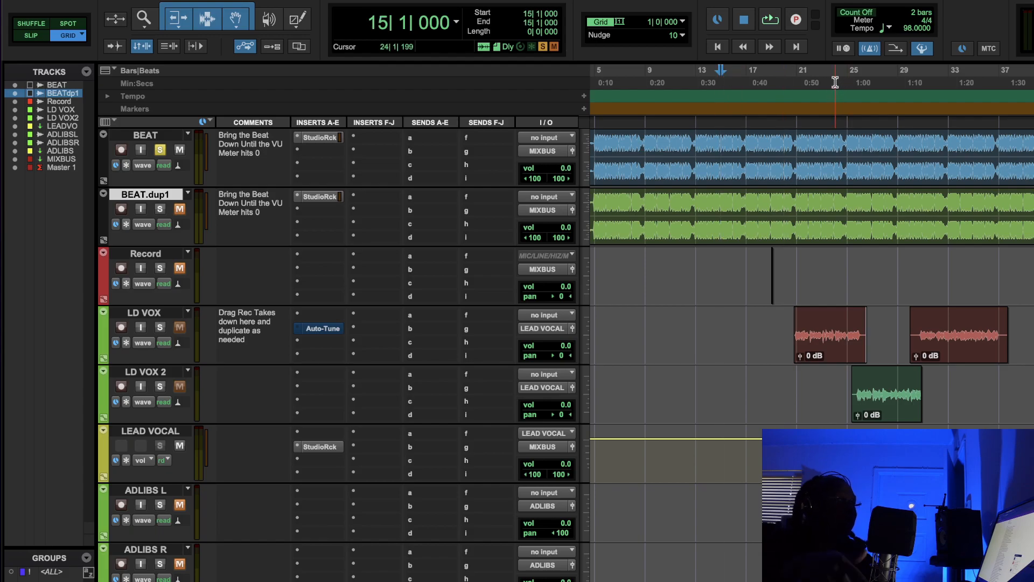
pyautogui.click(769, 21)
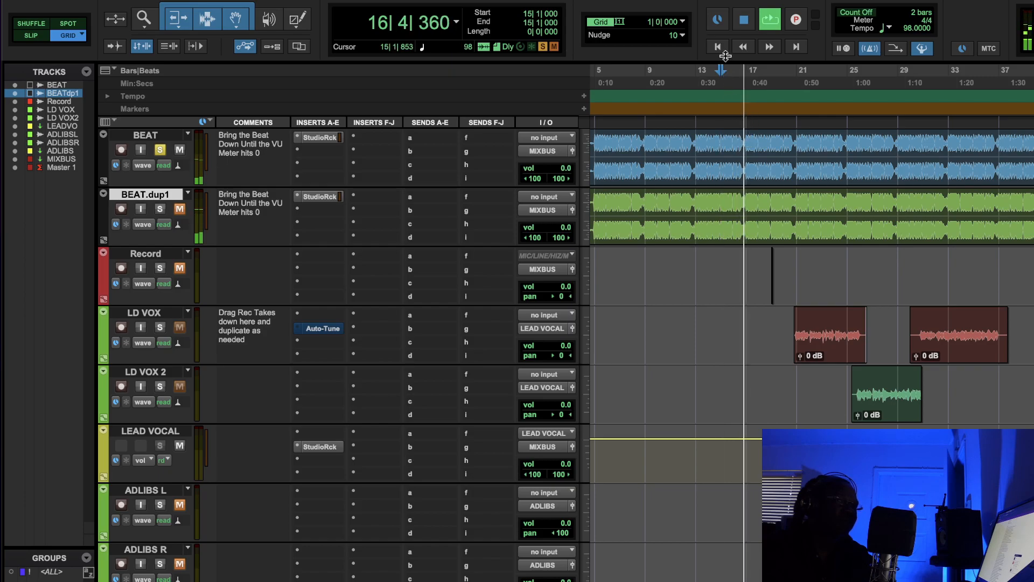
pyautogui.press('space')
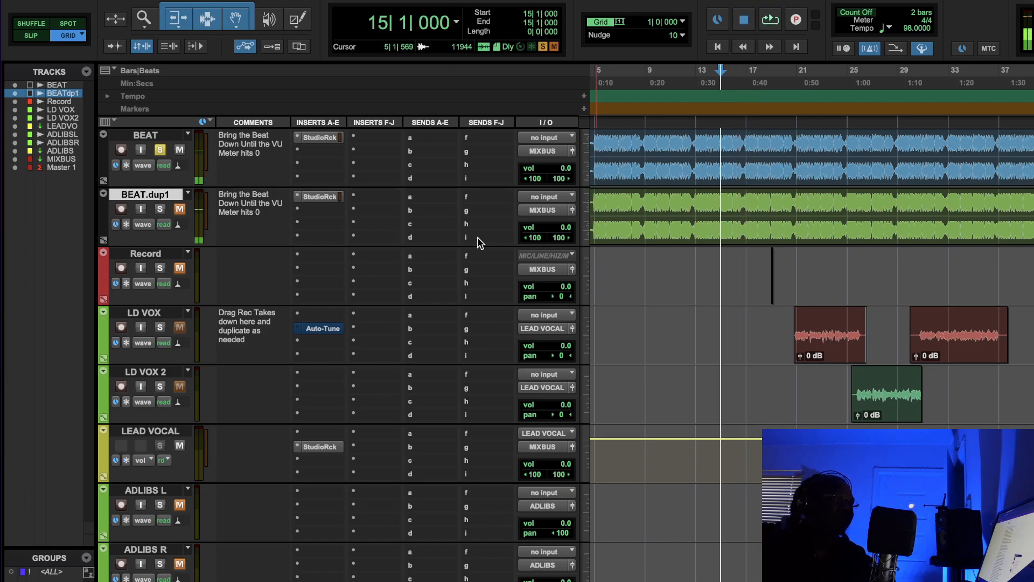
pyautogui.click(158, 151)
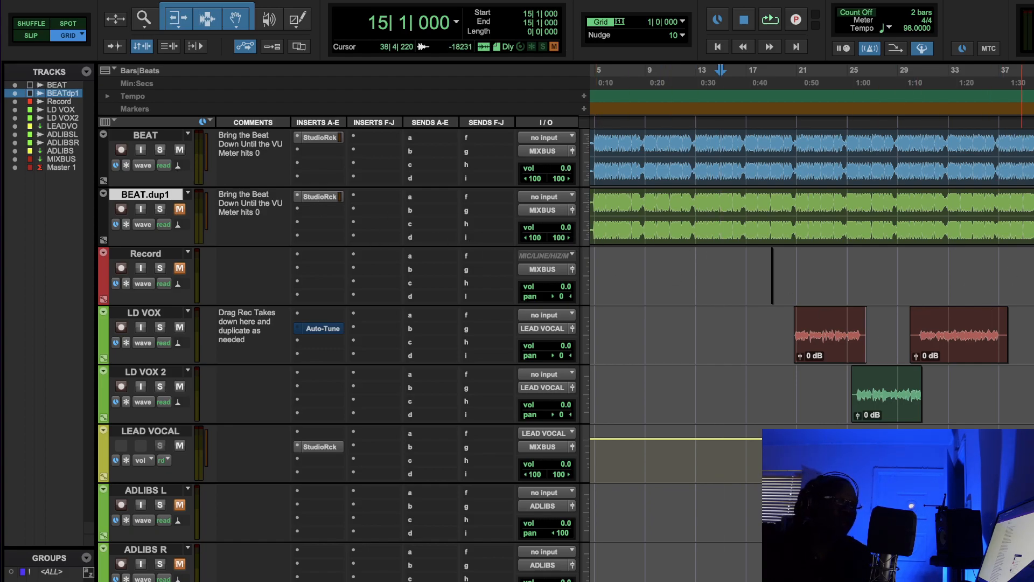
# - Reopen the lead vocal's StudioRack chain, open RVox in slot 2, and reset its level readings
pyautogui.scroll(-4, 808, 355)
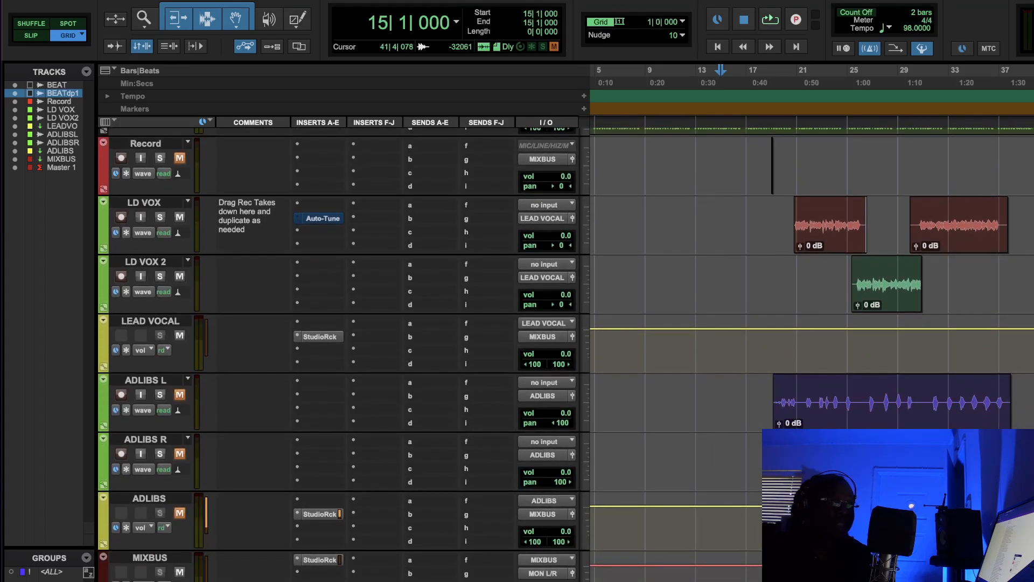
pyautogui.click(319, 336)
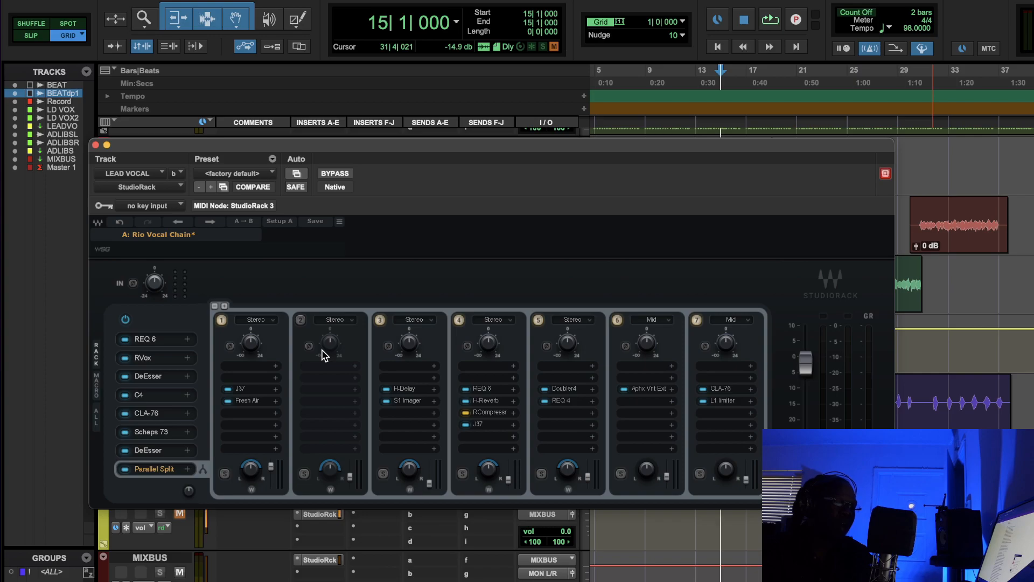
pyautogui.click(144, 377)
pyautogui.moveTo(637, 145); pyautogui.dragTo(574, 217)
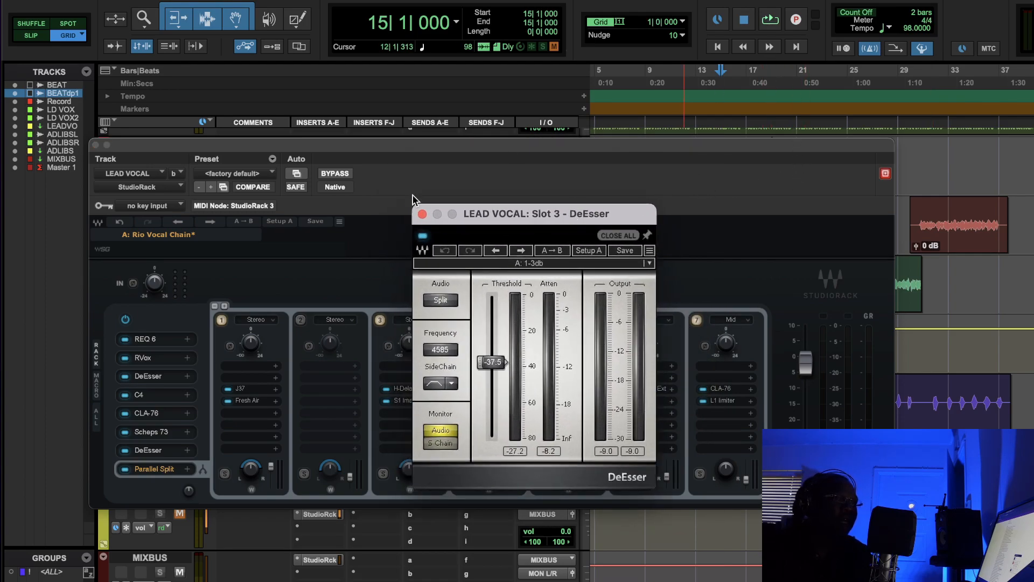
pyautogui.click(158, 362)
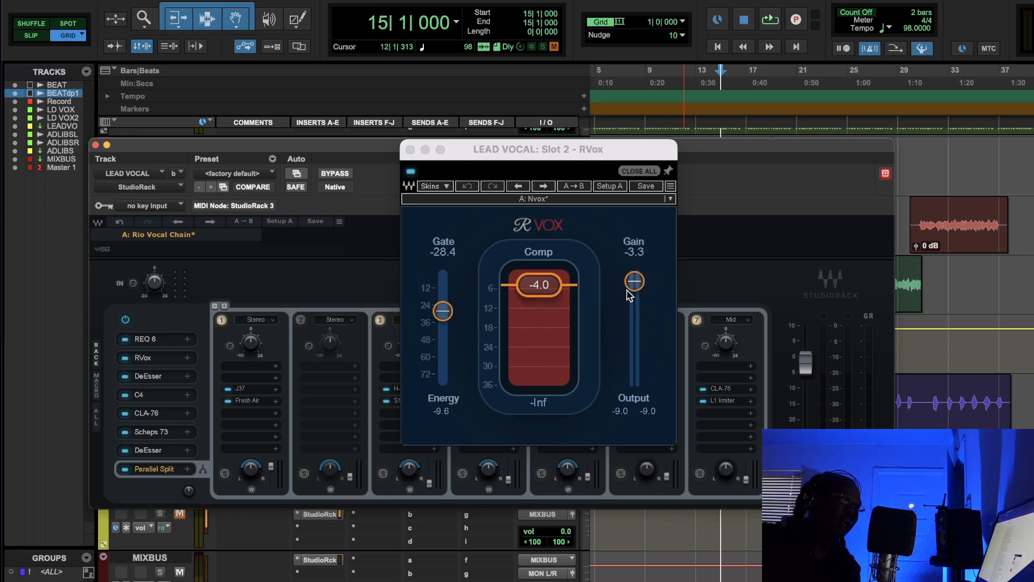
pyautogui.click(633, 415)
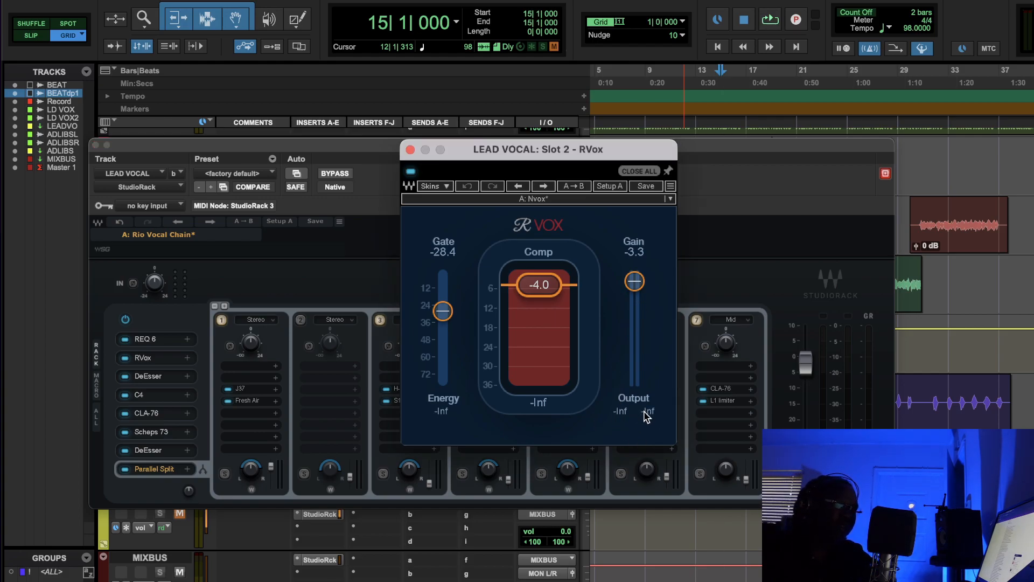
# - Compare the lead vocal with RVox active and bypassed during playback, leave RVox active, and stop playback
pyautogui.click(775, 21)
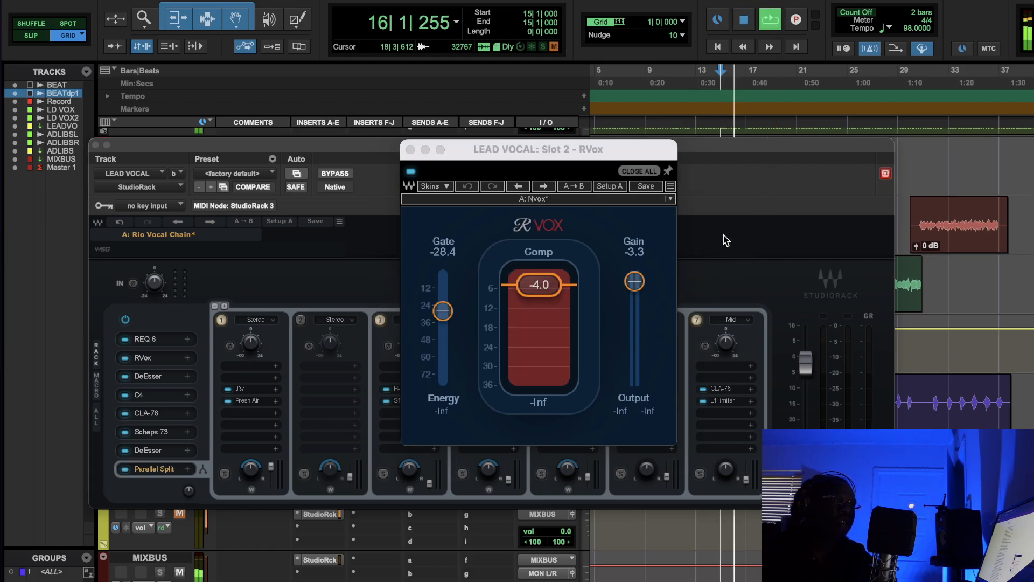
pyautogui.moveTo(771, 157); pyautogui.dragTo(673, 164)
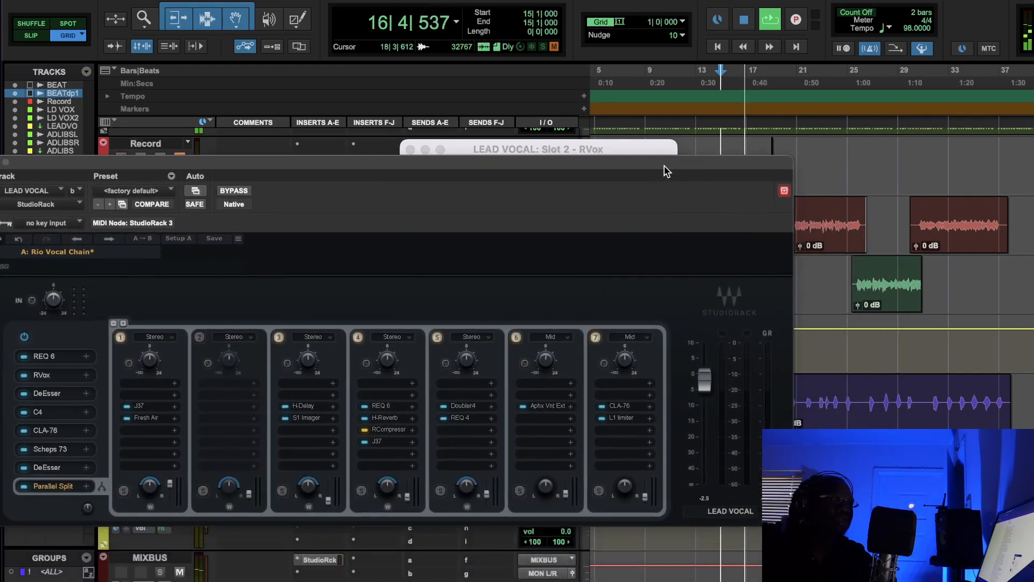
pyautogui.click(624, 144)
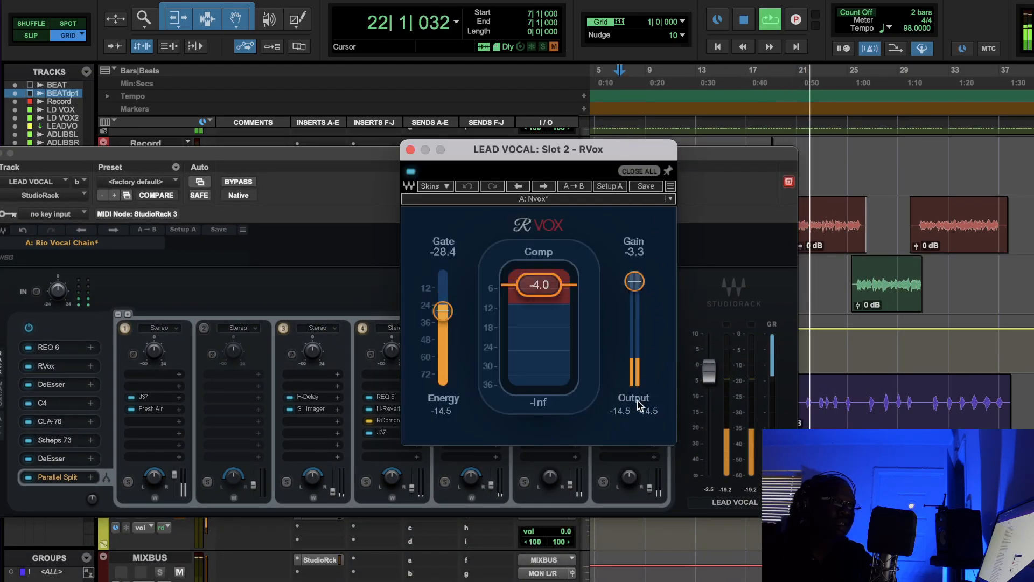
pyautogui.click(411, 171)
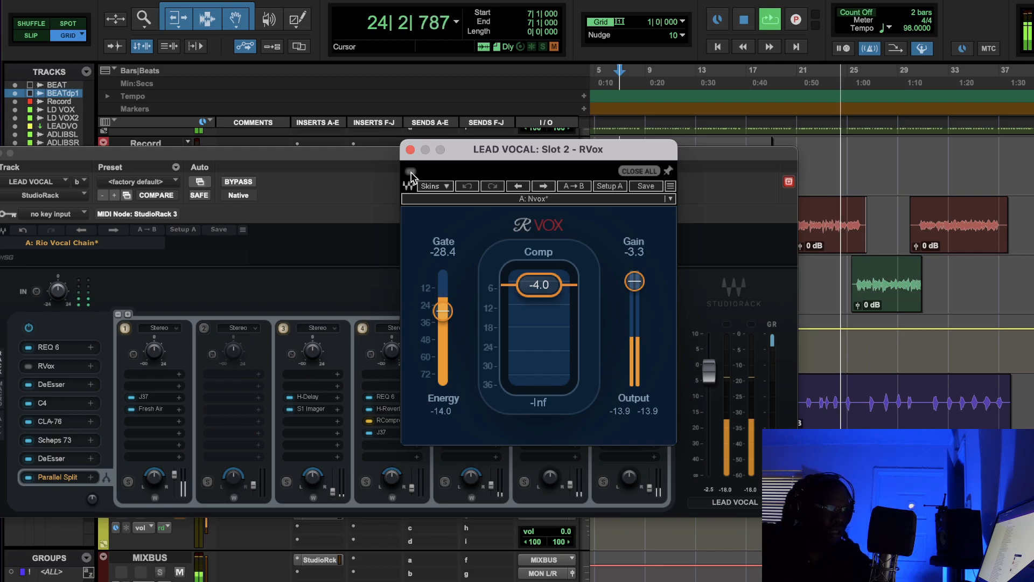
pyautogui.click(410, 171)
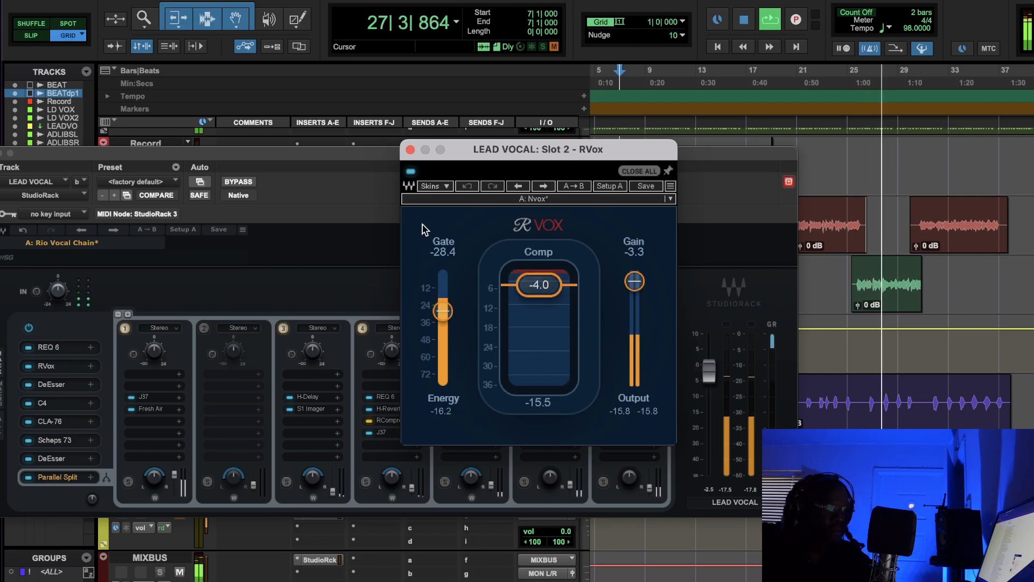
pyautogui.click(409, 172)
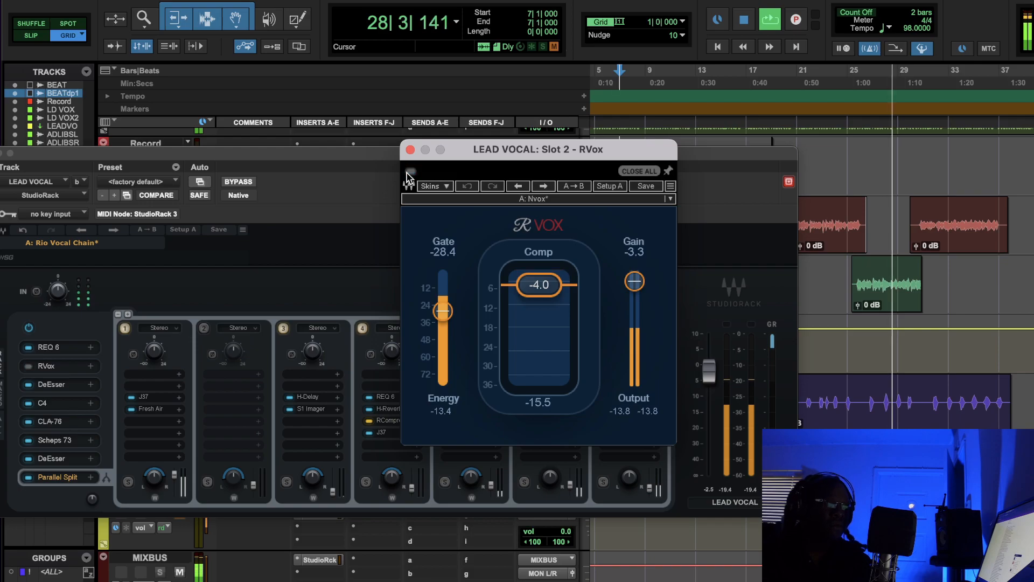
pyautogui.click(409, 172)
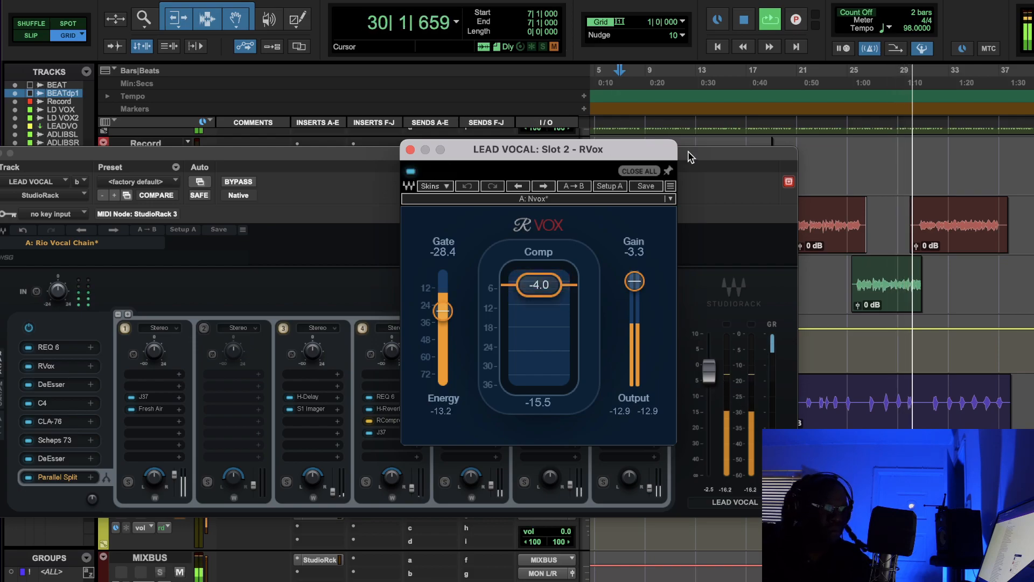
pyautogui.click(743, 22)
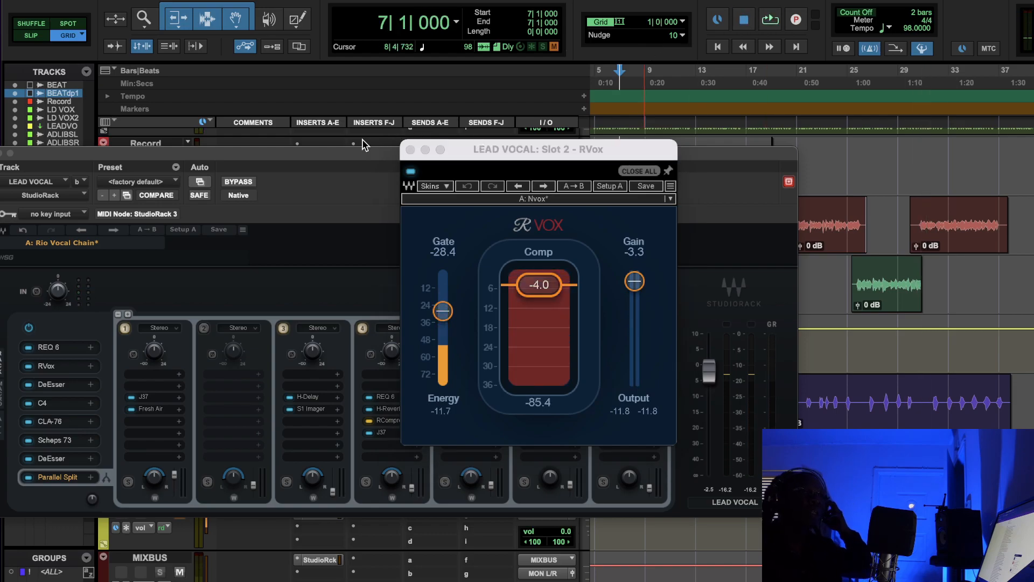
# - Reposition the lead vocal's StudioRack window and open the slot 3 DeEsser to examine its settings
pyautogui.moveTo(351, 160); pyautogui.dragTo(548, 165)
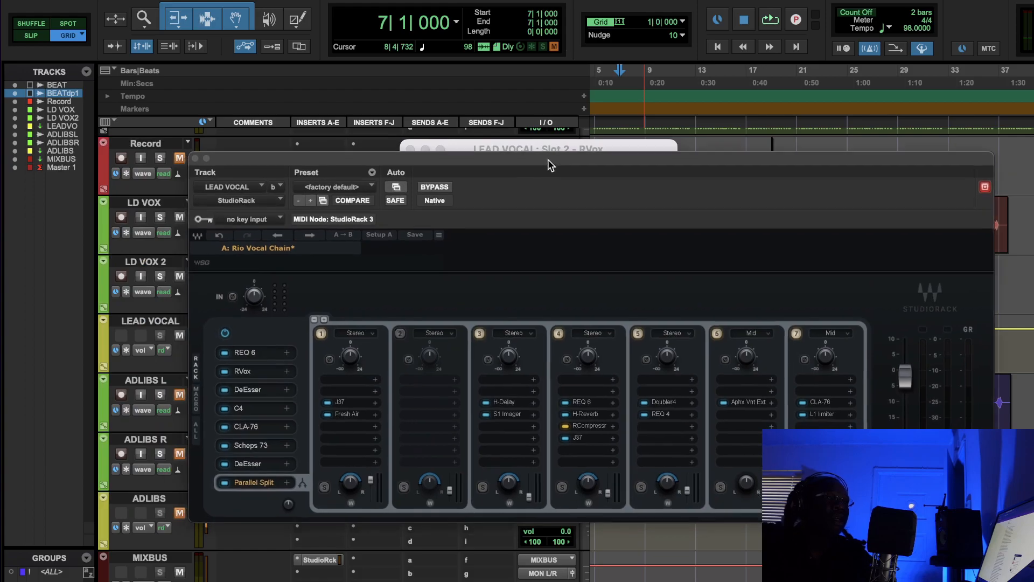
pyautogui.click(552, 147)
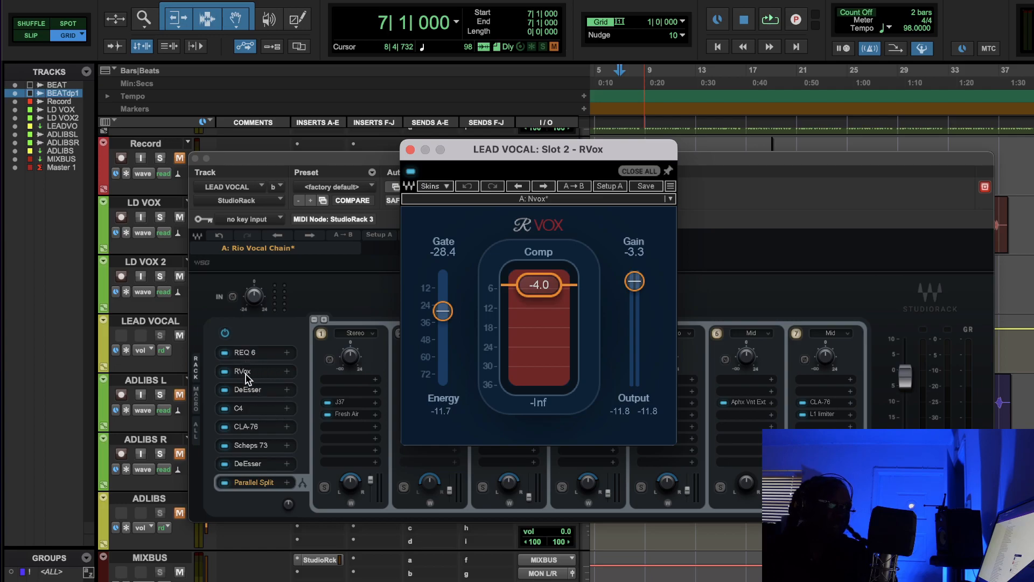
pyautogui.click(249, 390)
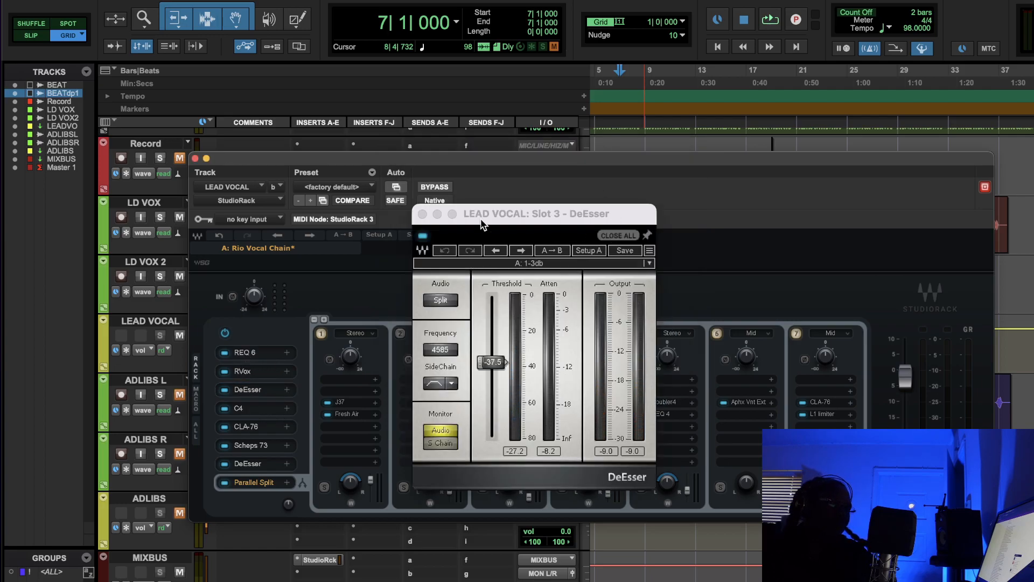
# - Open the C4 multiband processor in slot 4, arrange the plugin windows, and start playback from bar 21
pyautogui.click(248, 409)
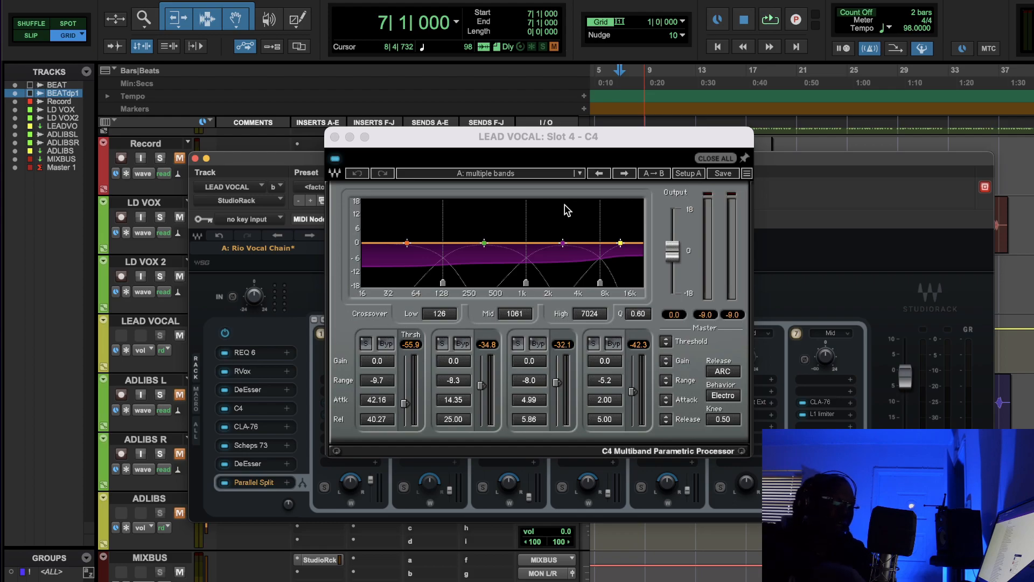
pyautogui.moveTo(709, 136); pyautogui.dragTo(706, 199)
pyautogui.moveTo(765, 161); pyautogui.dragTo(763, 283)
pyautogui.click(791, 67)
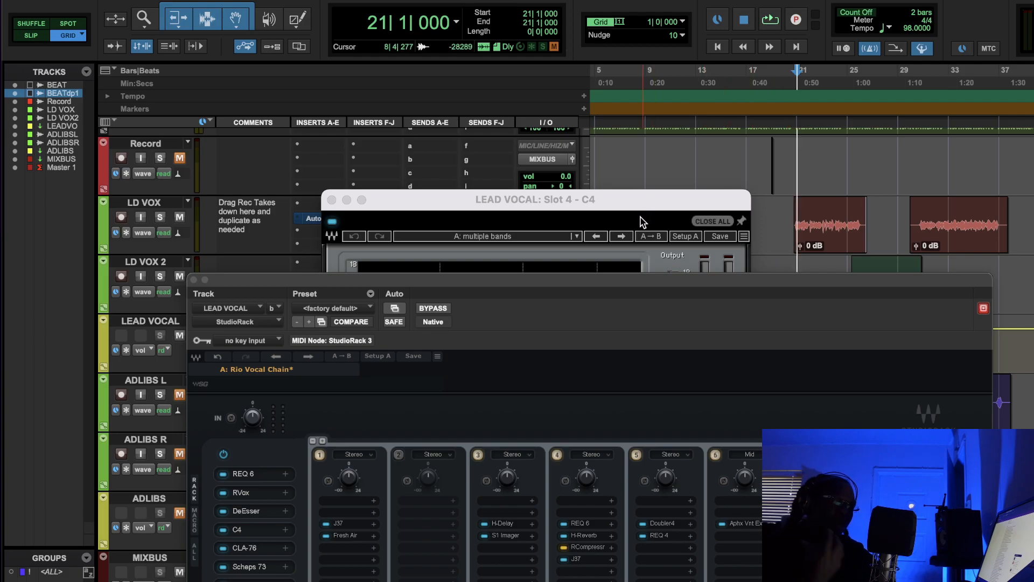
pyautogui.moveTo(598, 199); pyautogui.dragTo(492, 126)
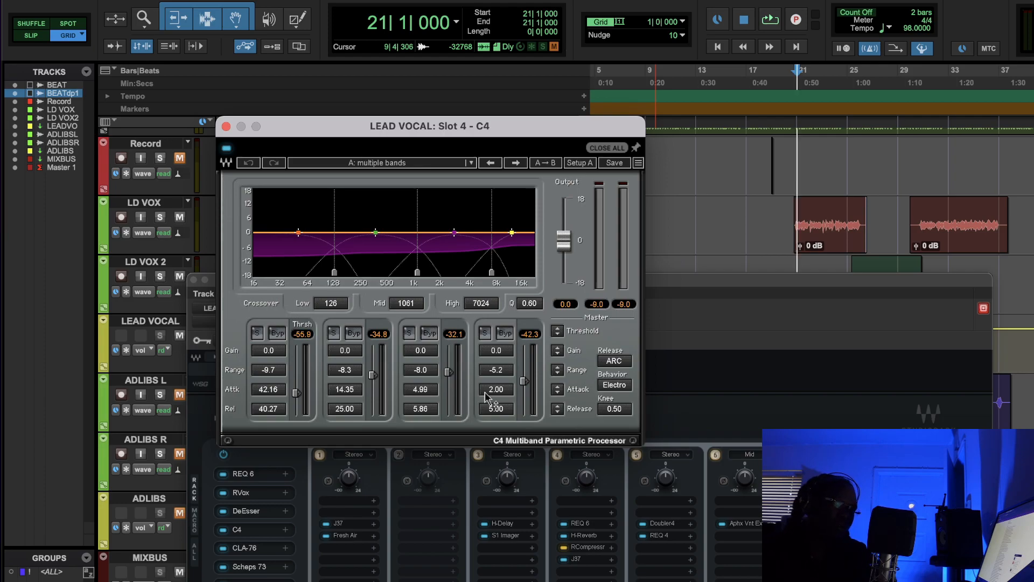
pyautogui.click(769, 25)
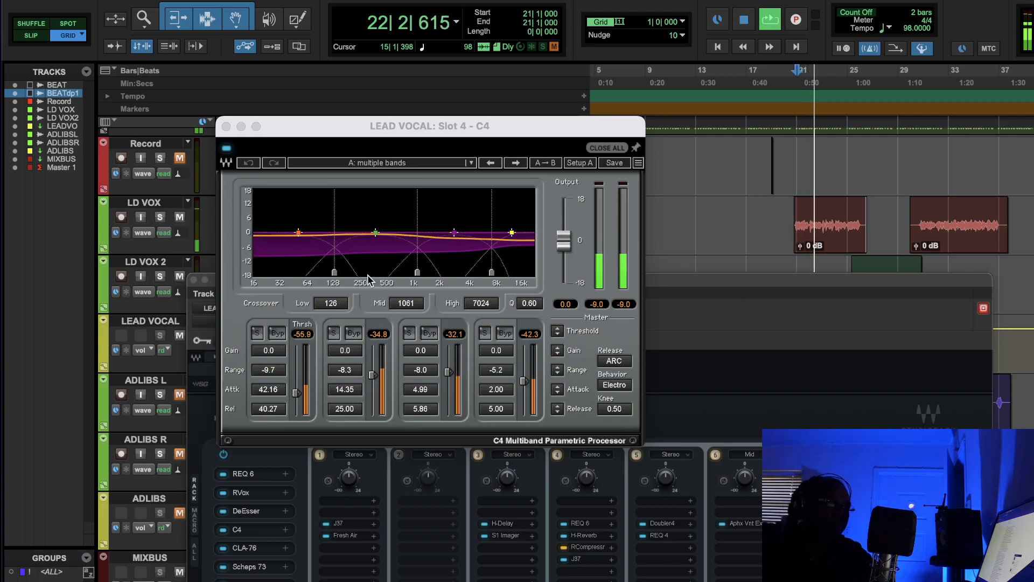
# - Compare the lead vocal with C4 bypassed and active during playback, undo the output fader nudge, and stop with C4 active
pyautogui.click(226, 149)
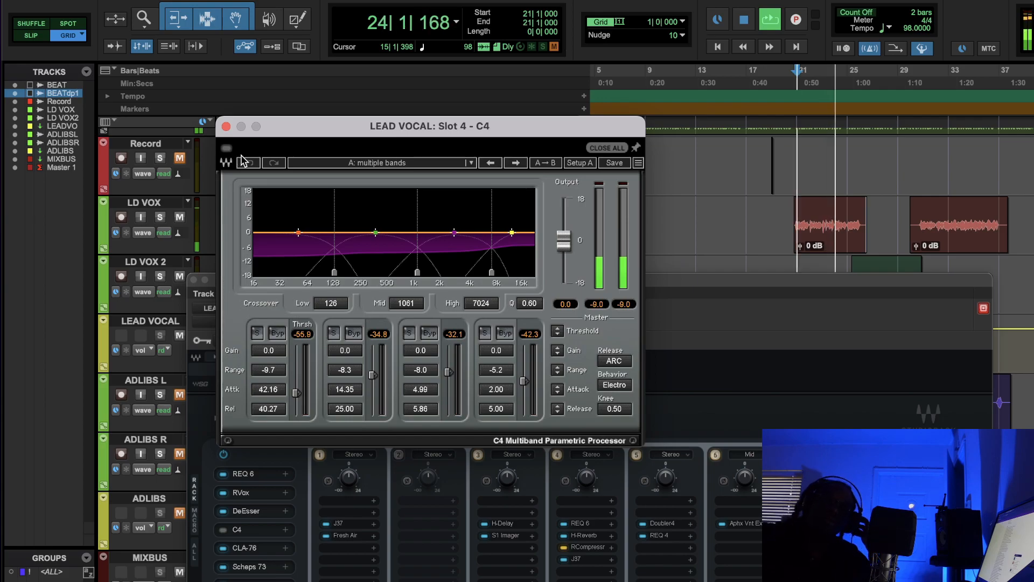
pyautogui.click(227, 149)
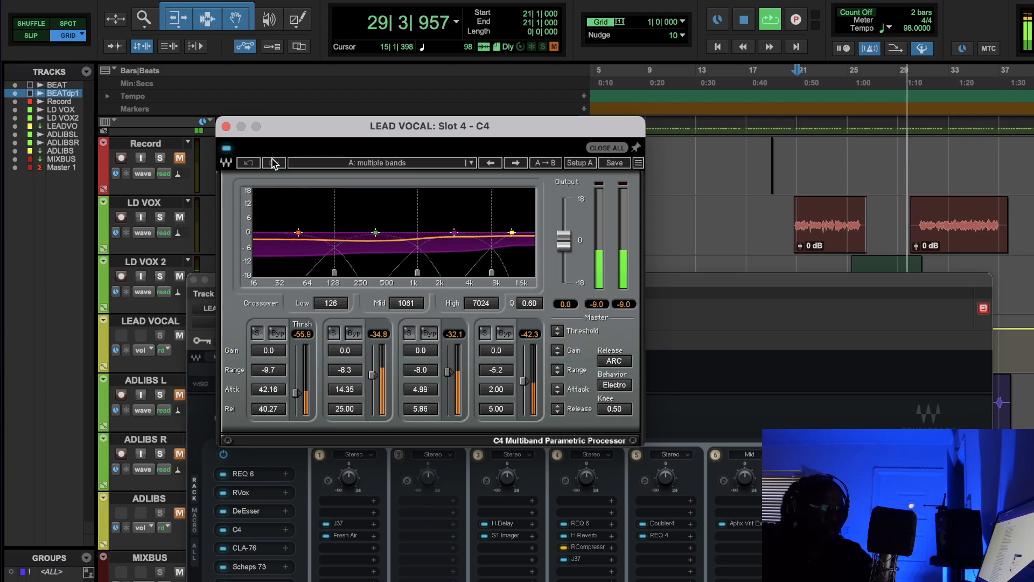
pyautogui.click(226, 149)
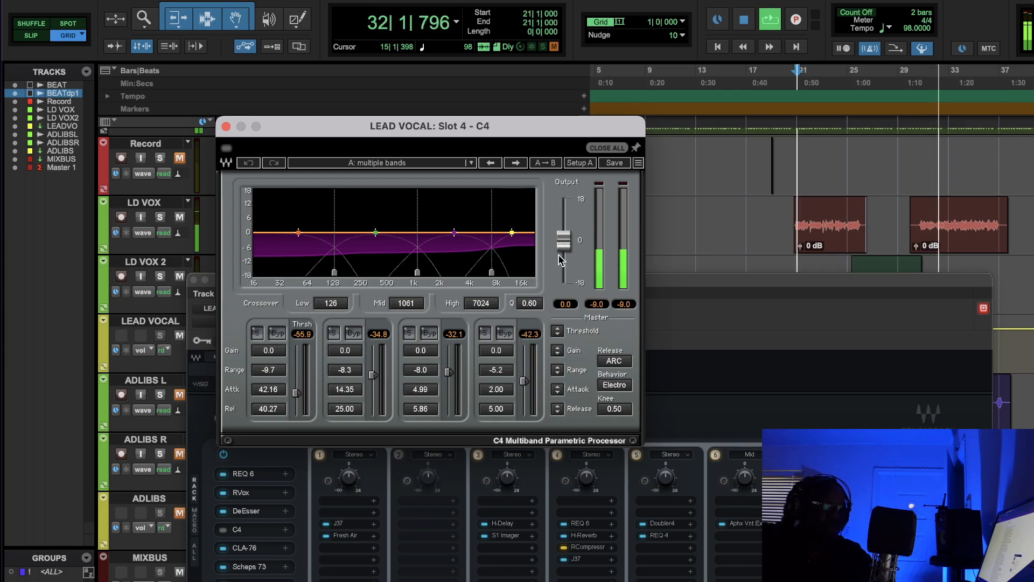
pyautogui.moveTo(561, 245); pyautogui.dragTo(562, 251)
pyautogui.click(249, 164)
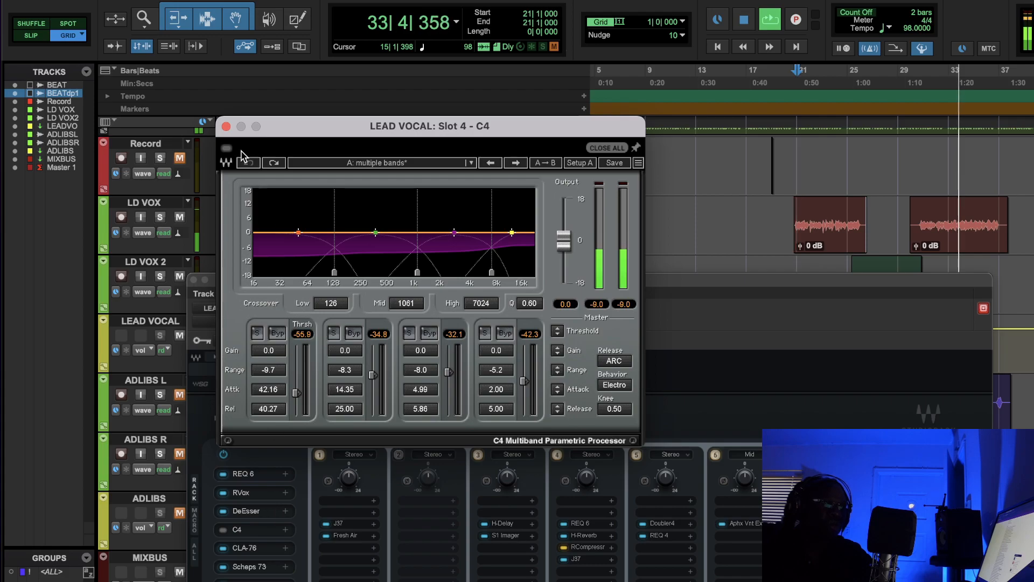
pyautogui.click(227, 148)
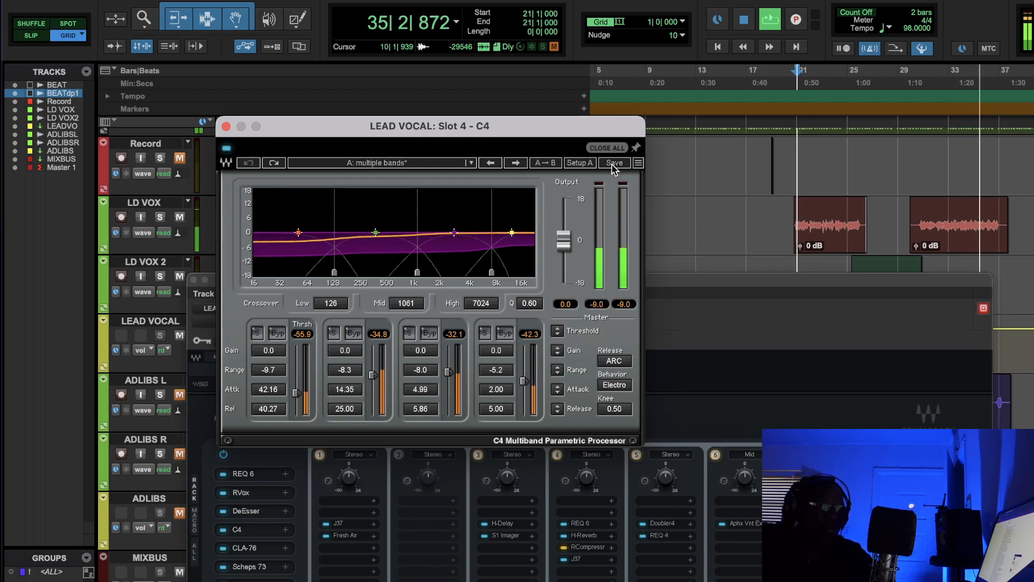
pyautogui.click(745, 19)
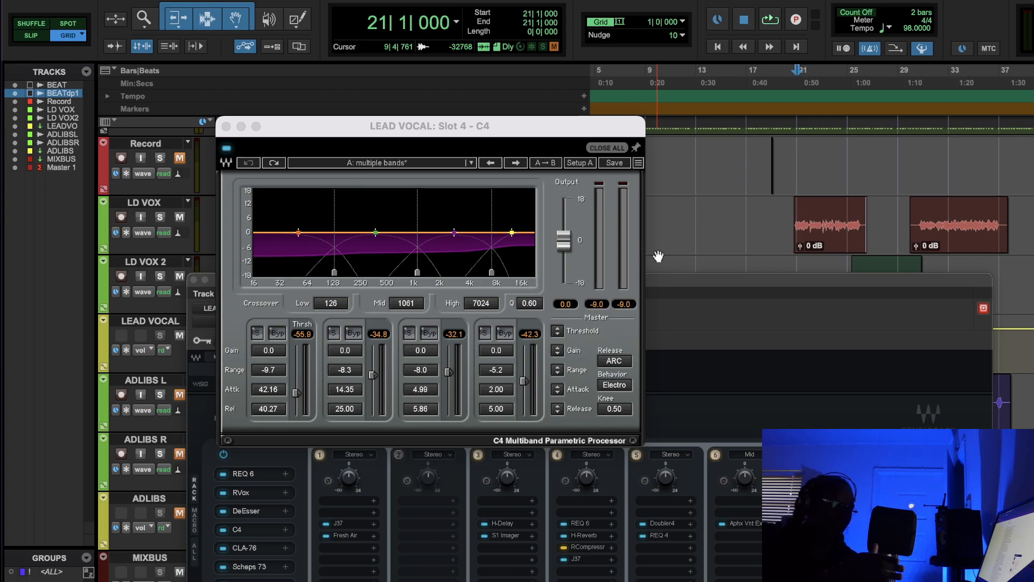
# - Examine the slot 1 REQ 6 curve, return to the slot 4 C4, and audition the vocal from bar 21
pyautogui.click(247, 475)
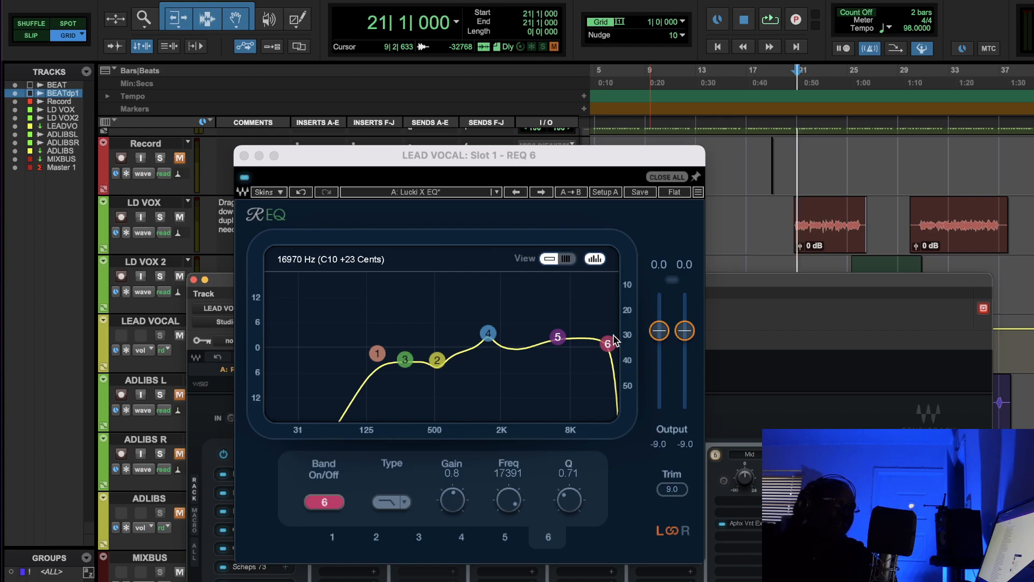
pyautogui.click(244, 156)
pyautogui.click(252, 530)
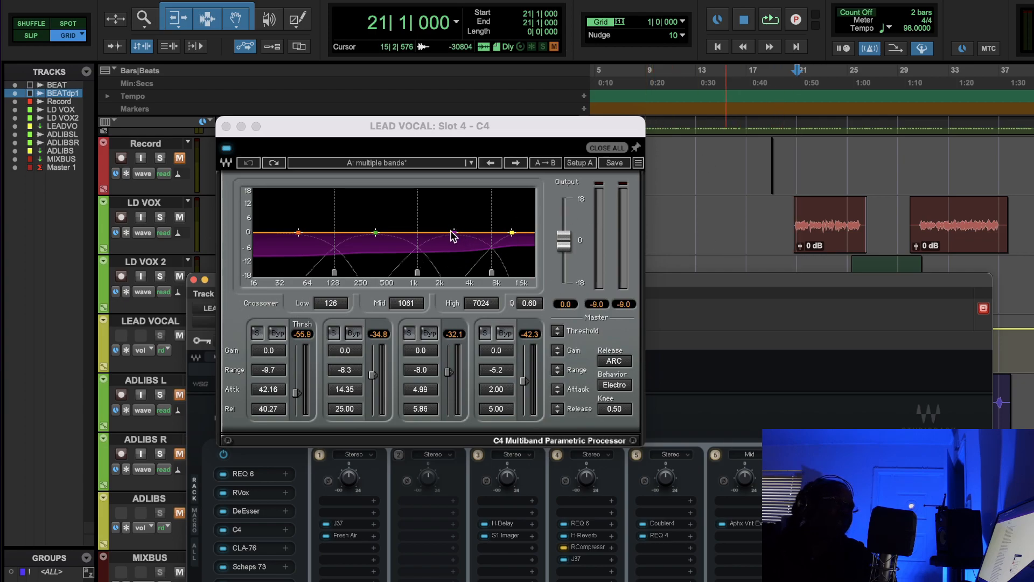
pyautogui.press('space')
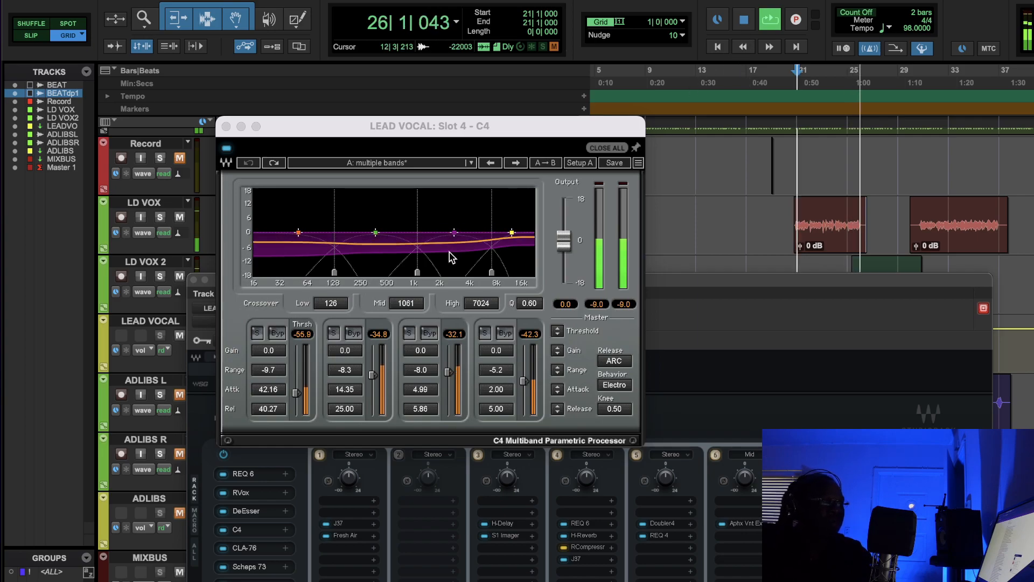
pyautogui.press('space')
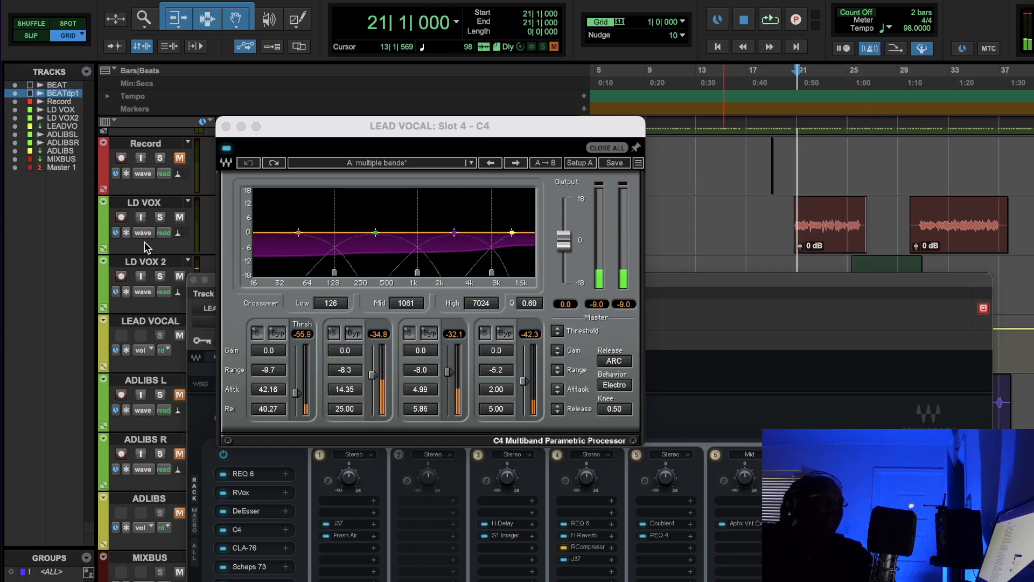
# - Open the CLA-76 compressor in slot 5 and audition the lead vocal through it from bar 19
pyautogui.click(246, 545)
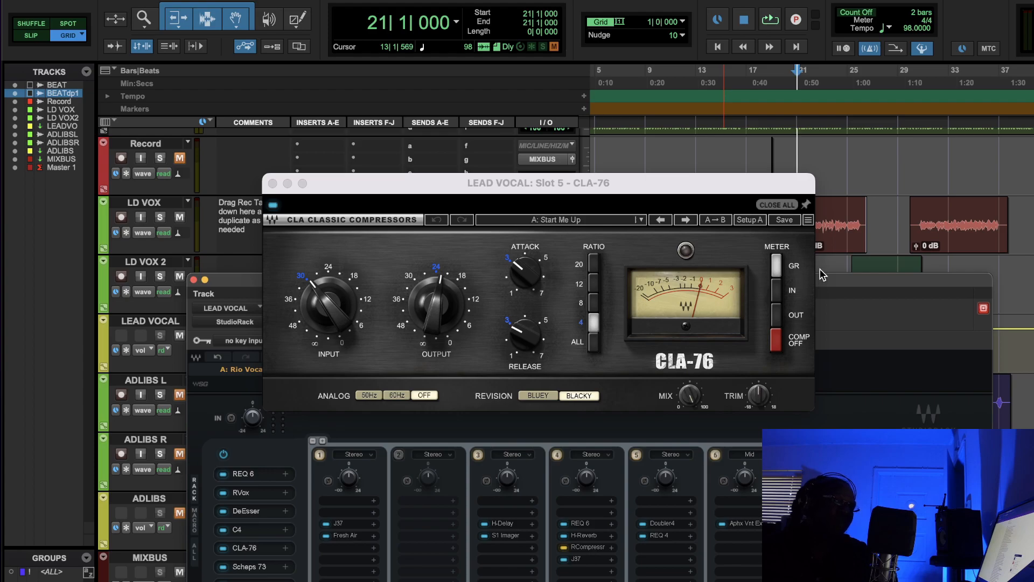
pyautogui.click(778, 86)
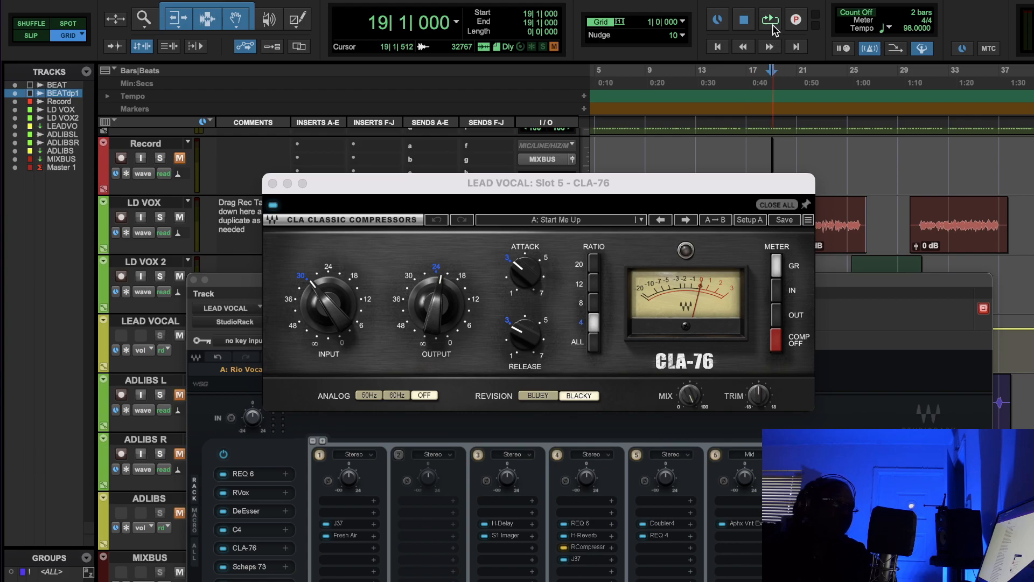
pyautogui.click(773, 22)
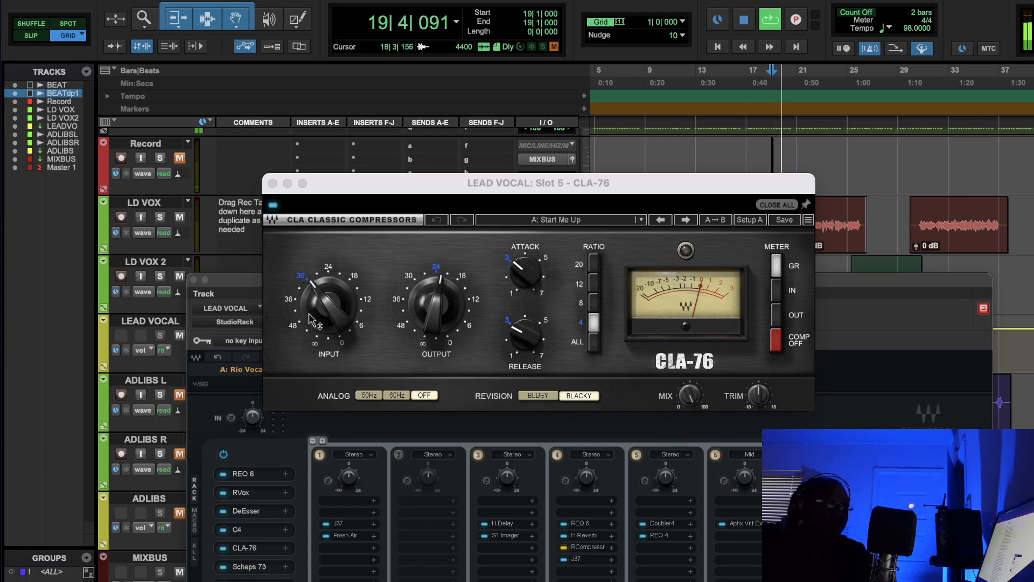
pyautogui.moveTo(560, 185); pyautogui.dragTo(514, 186)
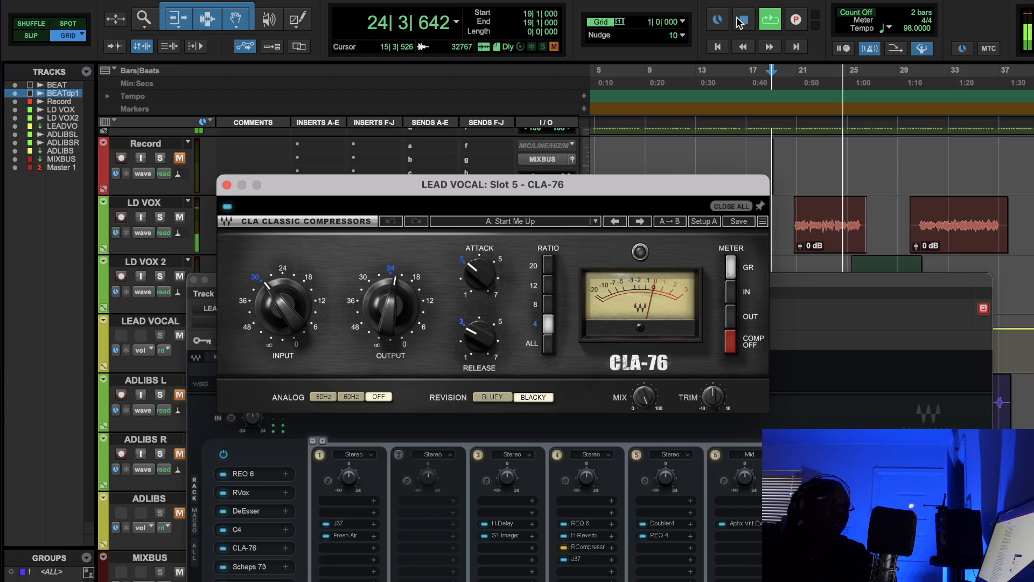
pyautogui.press('space')
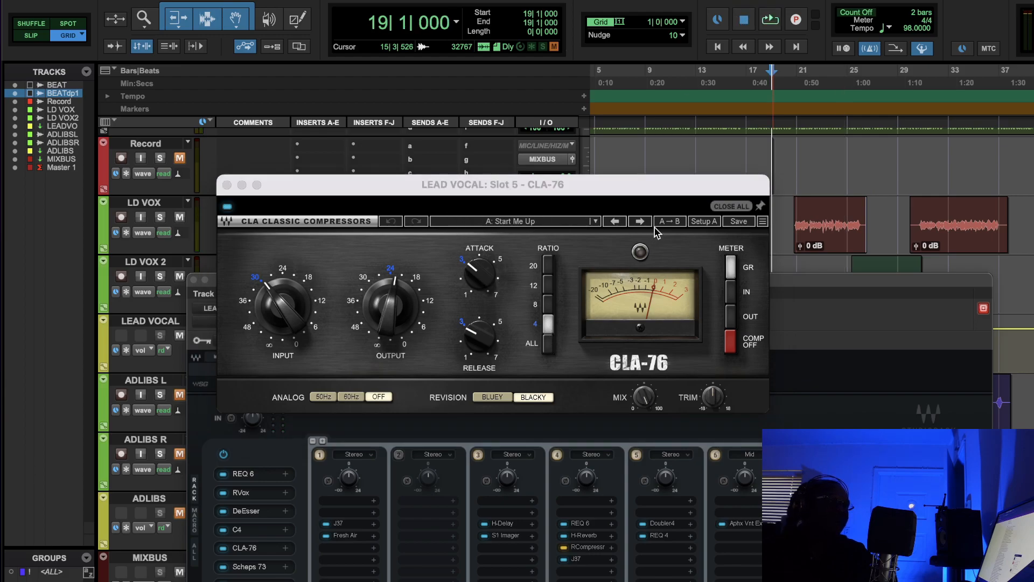
# - Save the CLA-76 settings as the user preset "0-1db comp" and close the compressor window
pyautogui.click(738, 222)
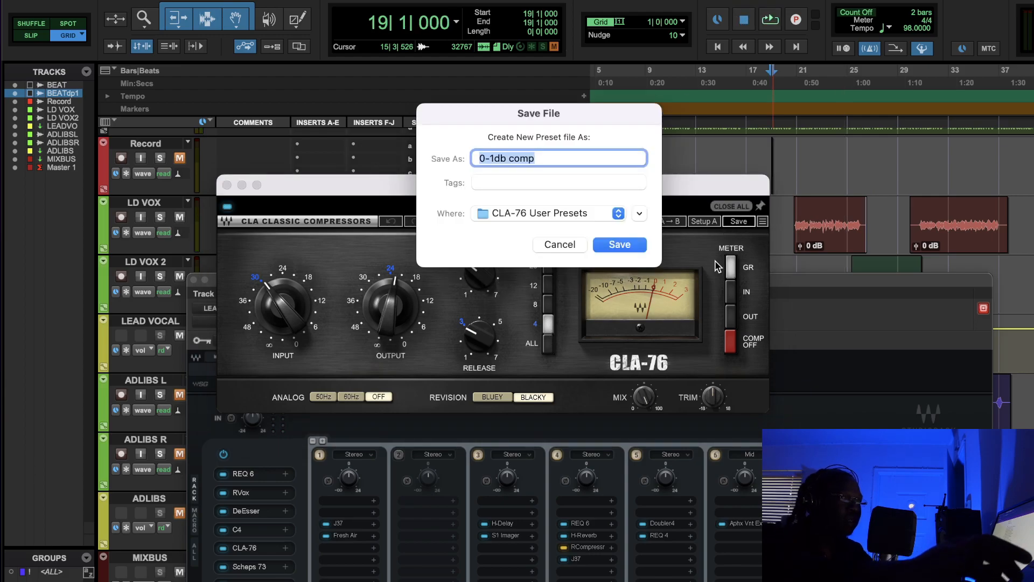
pyautogui.click(611, 247)
pyautogui.click(571, 305)
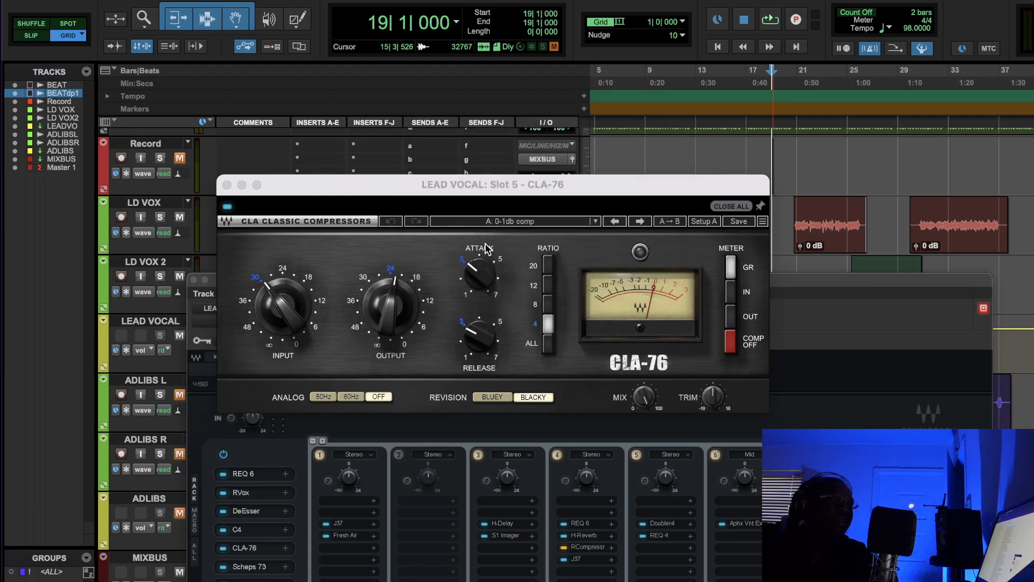
pyautogui.click(227, 185)
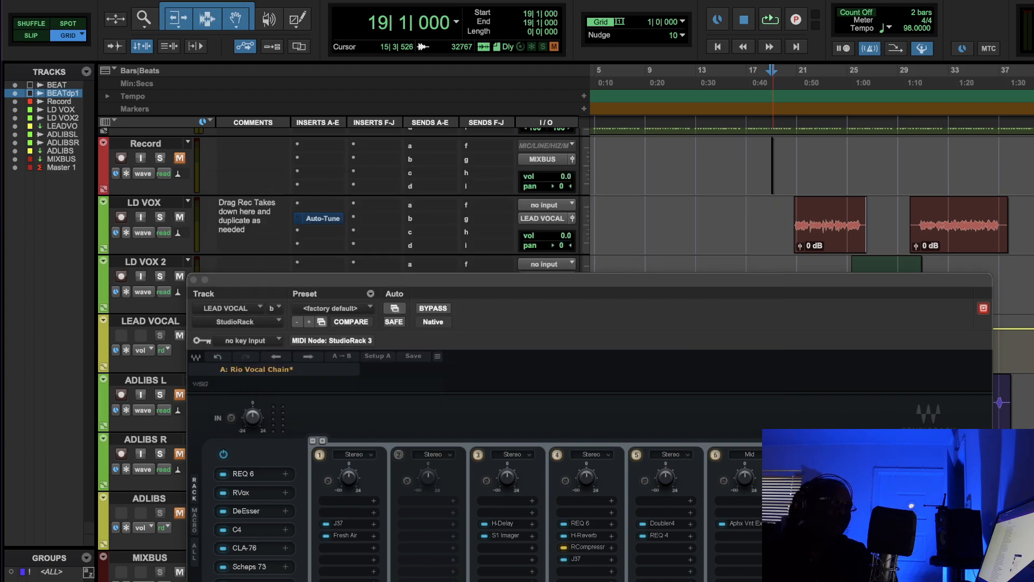
# - Open Scheps 73 in slot 6 and look through its factory presets, keeping Vocal 1 loaded
pyautogui.click(263, 566)
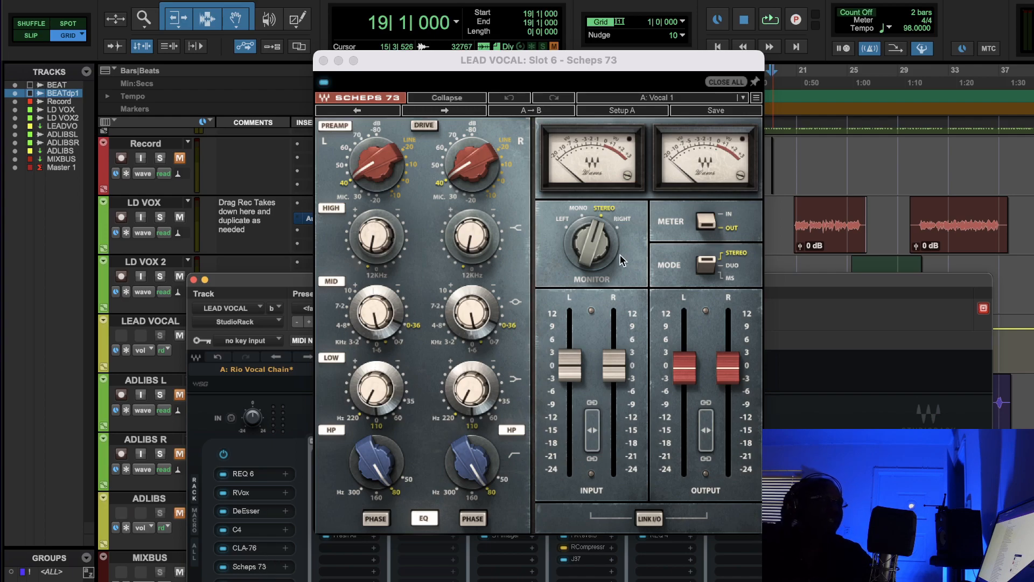
pyautogui.click(661, 98)
pyautogui.scroll(-4, 716, 116)
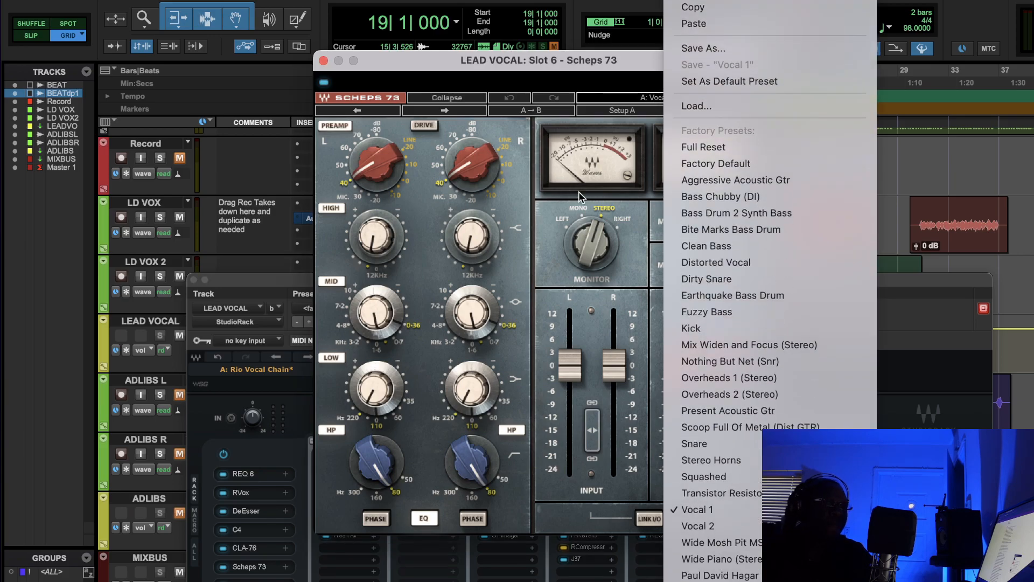
pyautogui.click(551, 54)
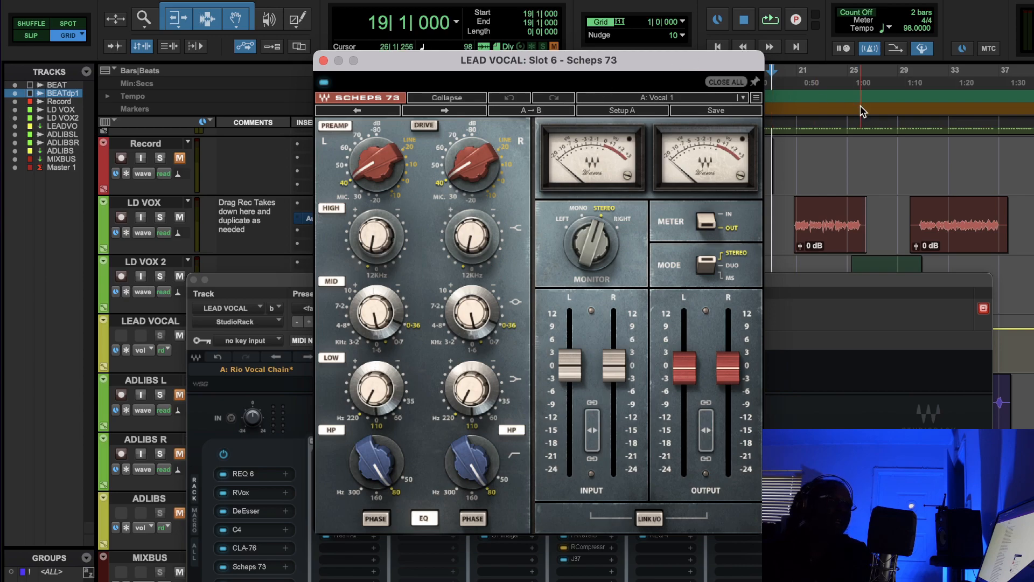
# - Play the lead vocal from bar 21 and compare it with Scheps 73 bypassed and re-enabled
pyautogui.click(801, 68)
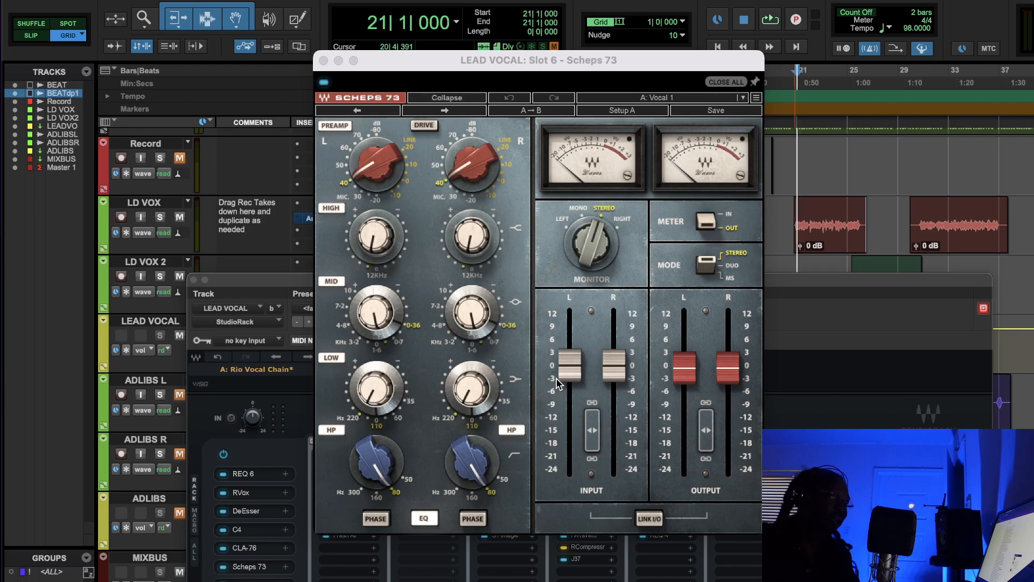
pyautogui.click(776, 18)
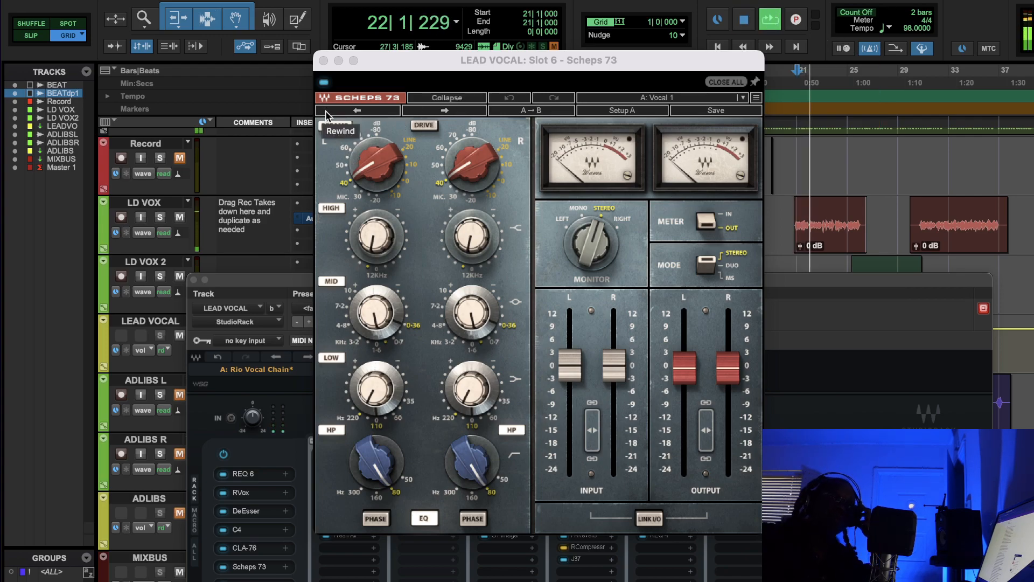
pyautogui.click(324, 82)
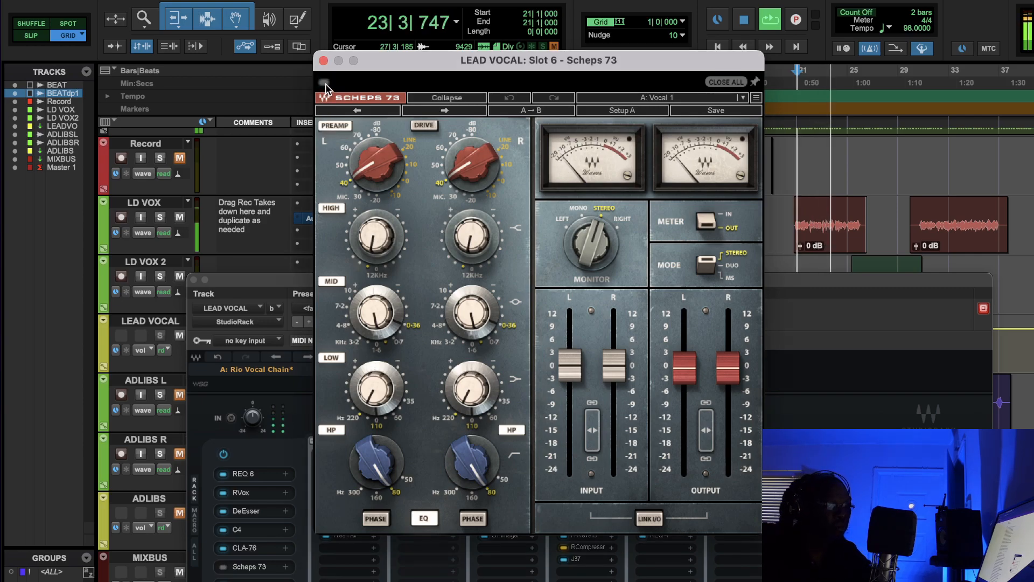
pyautogui.click(324, 82)
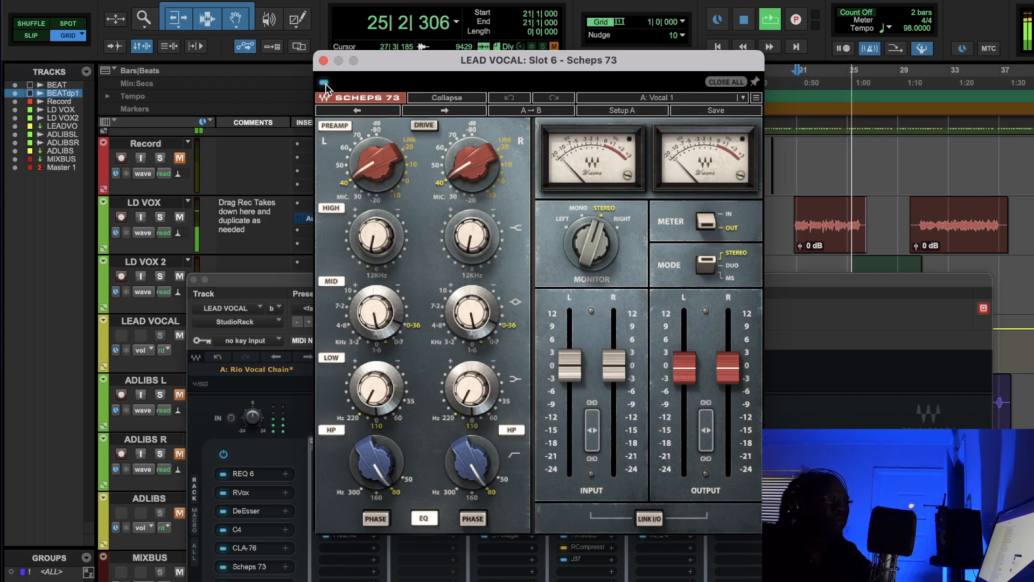
# - Nudge the left channel's High knob in Scheps 73, repeat the bypass comparison, and stop playback with the plugin active
pyautogui.moveTo(372, 236); pyautogui.dragTo(372, 237)
pyautogui.click(324, 82)
pyautogui.click(324, 83)
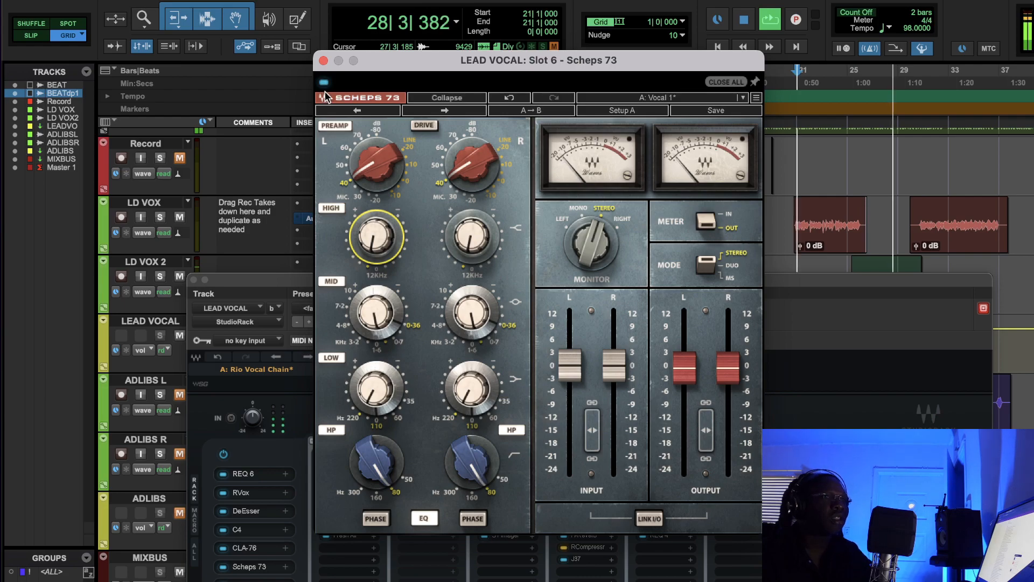
pyautogui.click(324, 83)
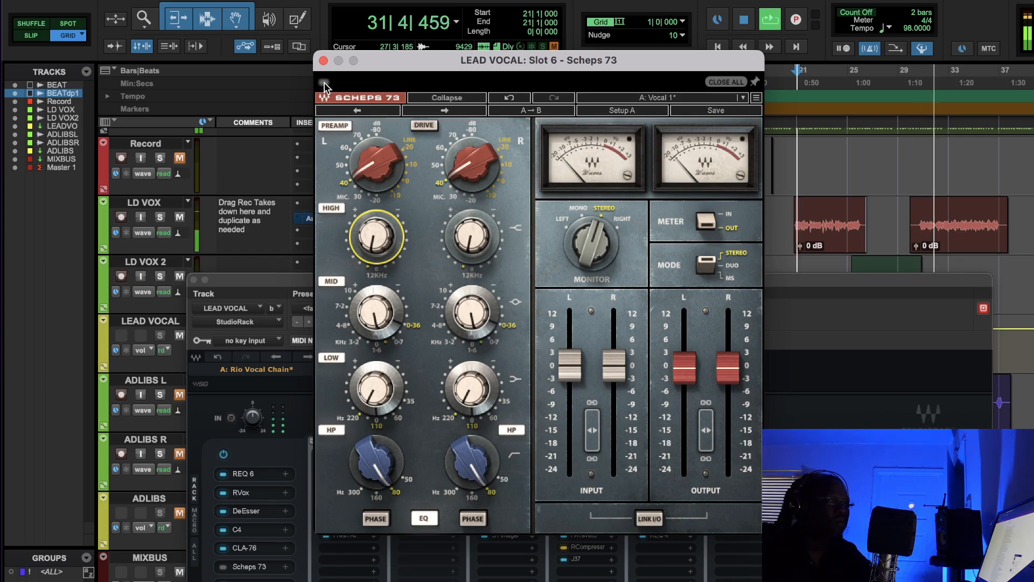
pyautogui.click(324, 83)
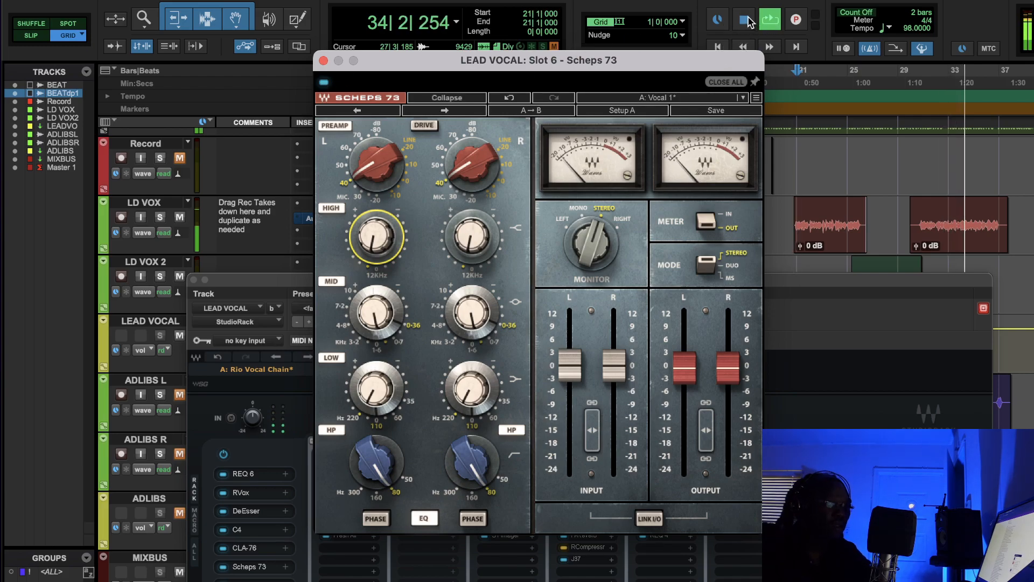
pyautogui.click(323, 83)
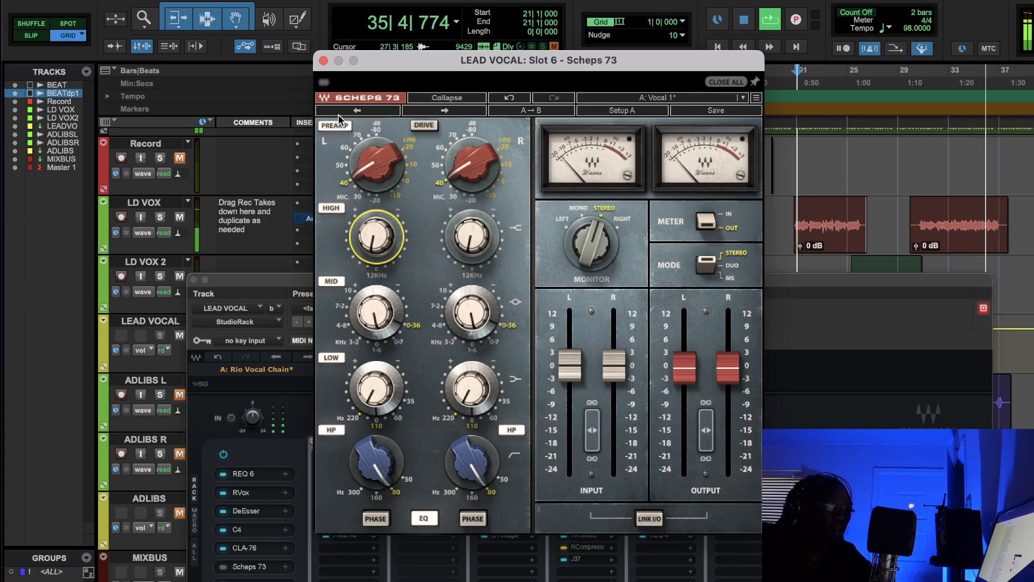
pyautogui.click(324, 83)
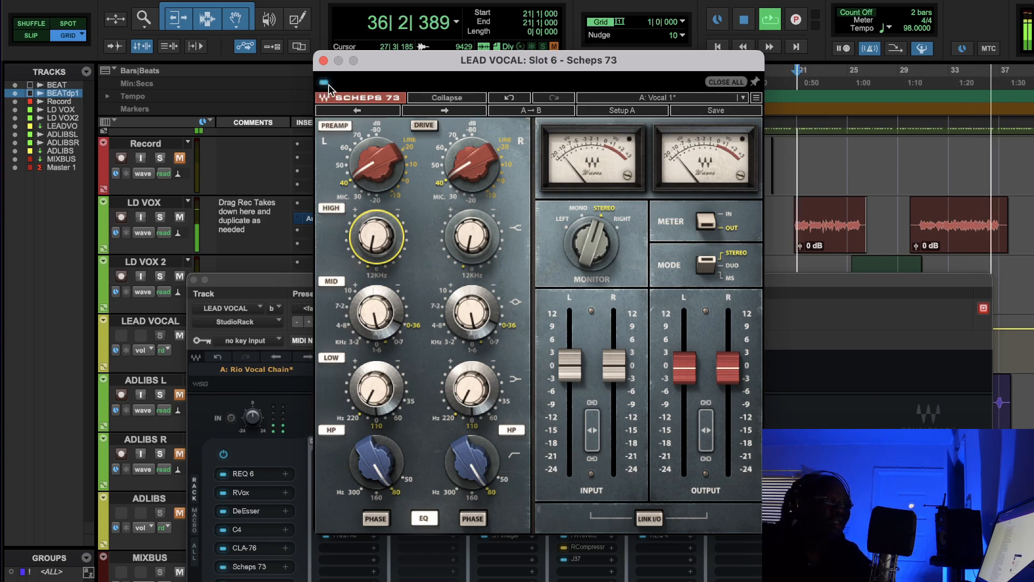
pyautogui.click(745, 20)
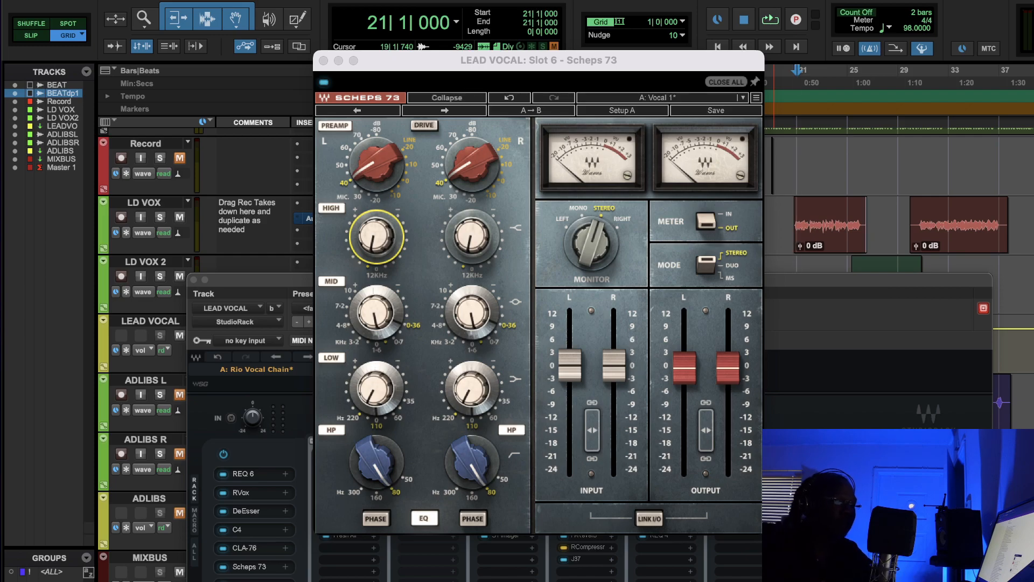
# - Close the Scheps 73 window and reposition the StudioRack window to show the whole lead vocal chain and parallel racks
pyautogui.click(878, 377)
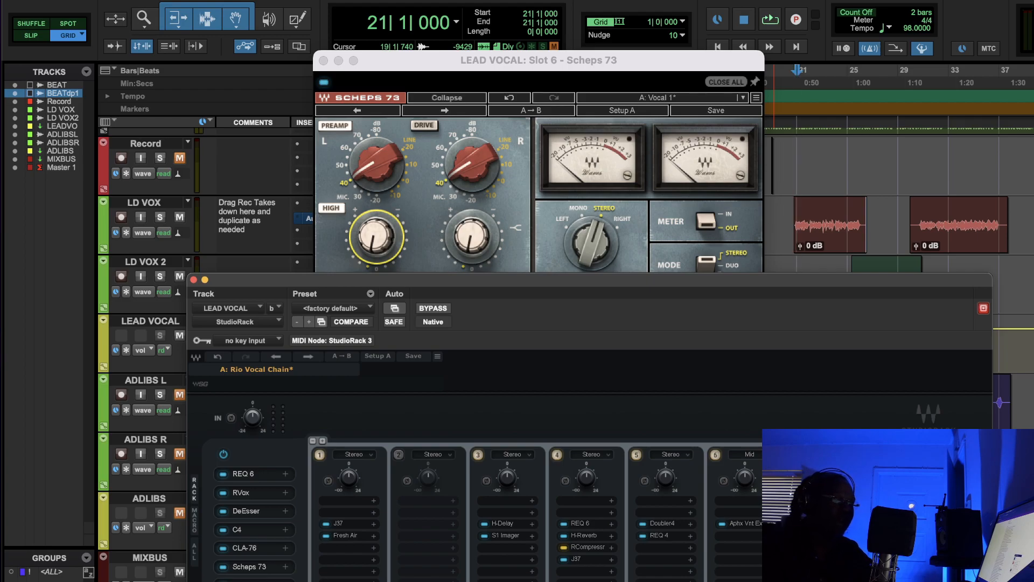
pyautogui.click(616, 71)
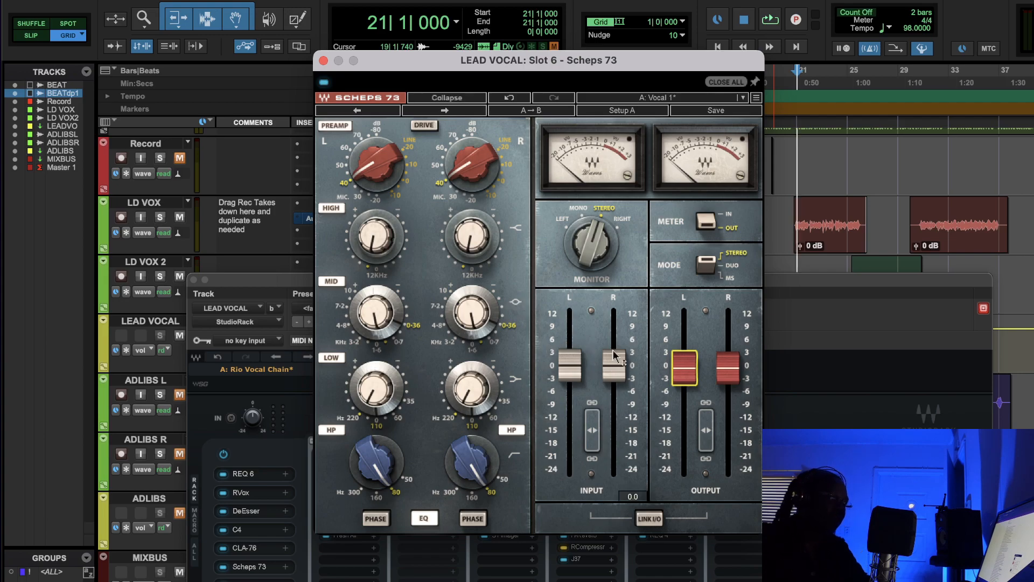
pyautogui.click(323, 61)
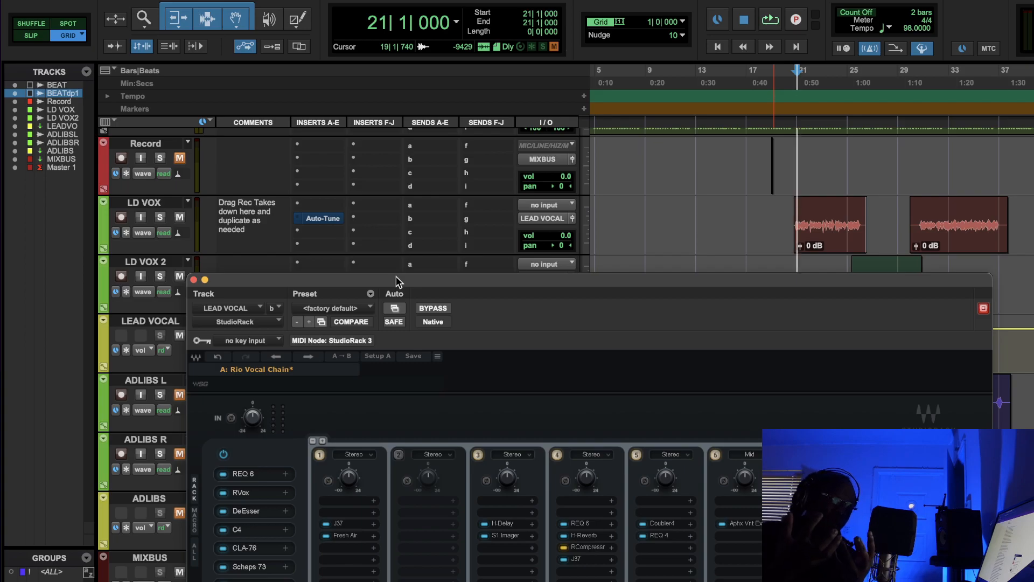
pyautogui.moveTo(405, 277); pyautogui.dragTo(385, 167)
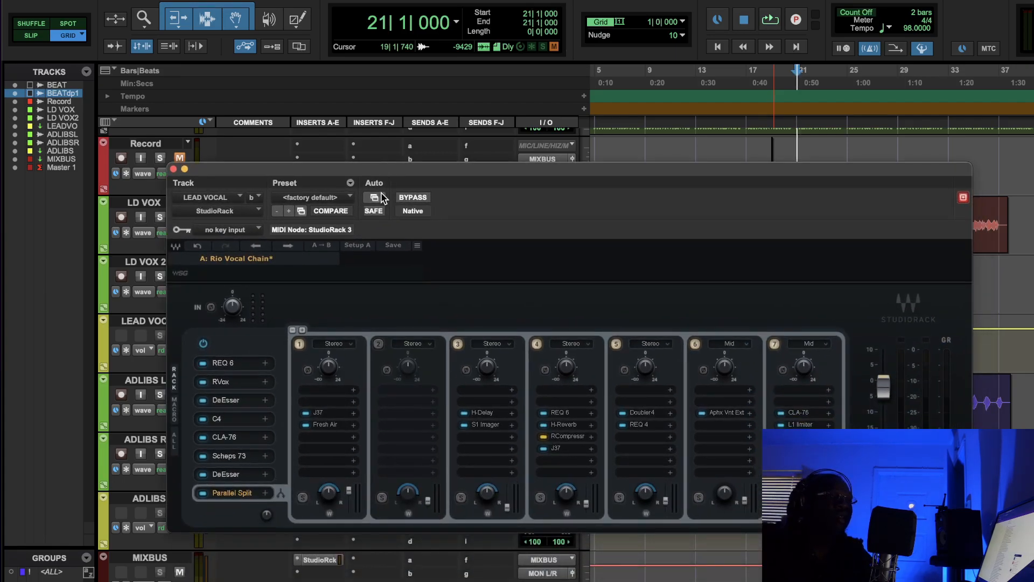
# - Open J37 in parallel rack 1 and arrange its window and StudioRack so the vocal clips and timeline are accessible
pyautogui.click(322, 415)
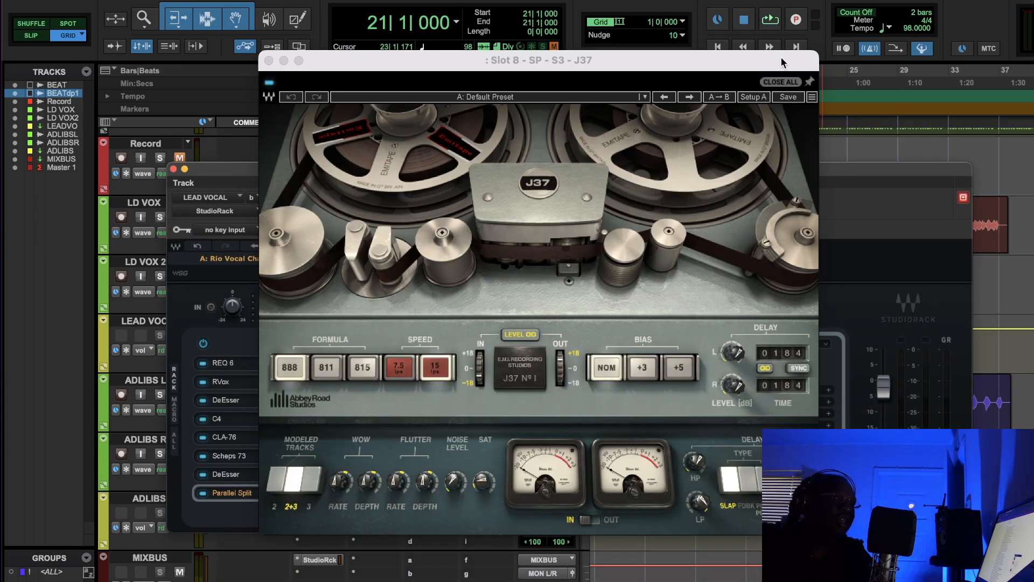
pyautogui.moveTo(665, 61); pyautogui.dragTo(586, 64)
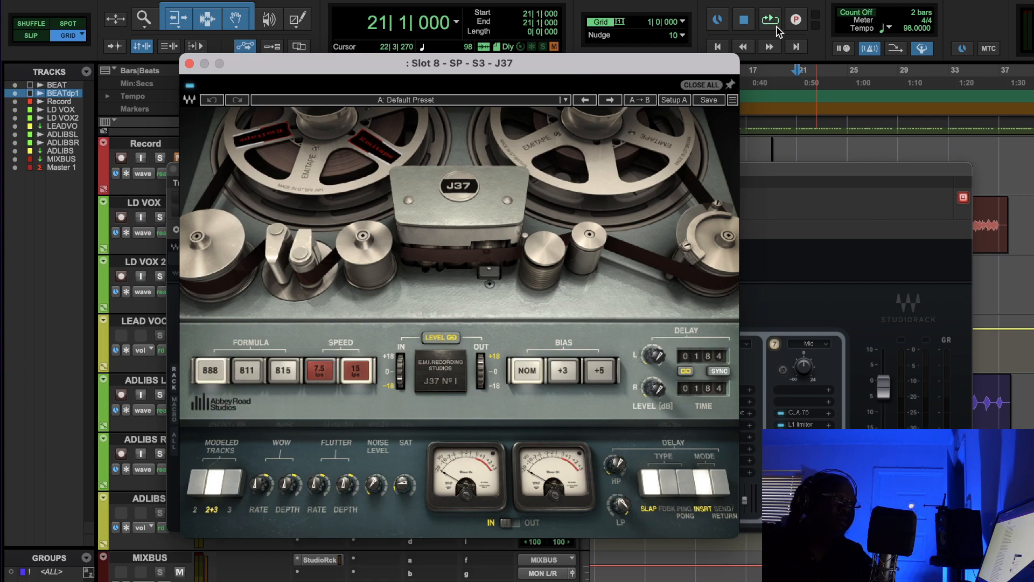
pyautogui.moveTo(823, 168); pyautogui.dragTo(842, 273)
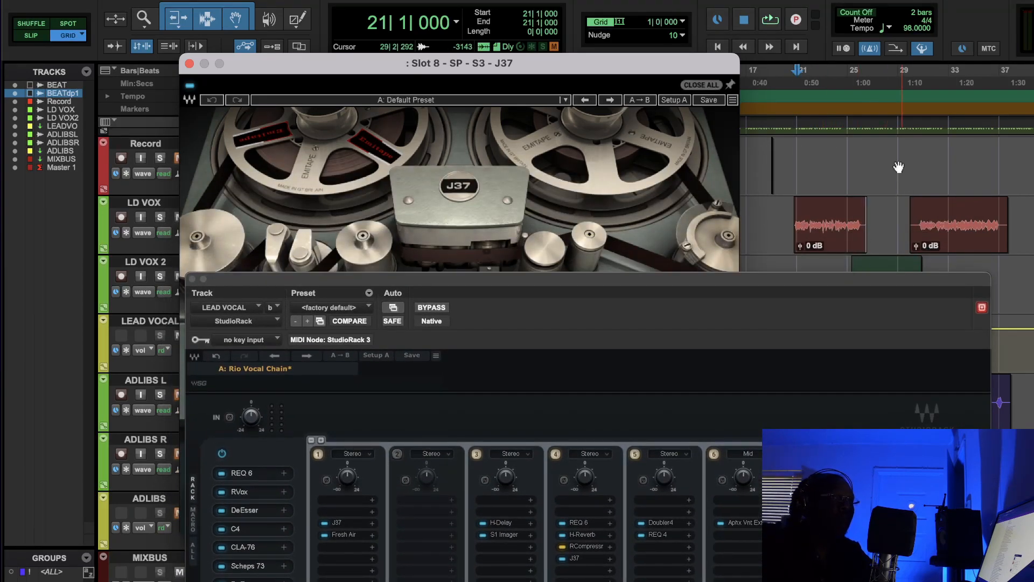
# - Play the lead vocal from bar 31, compare J37 bypassed and enabled, stop playback, check its saturation knob, and close J37
pyautogui.click(923, 71)
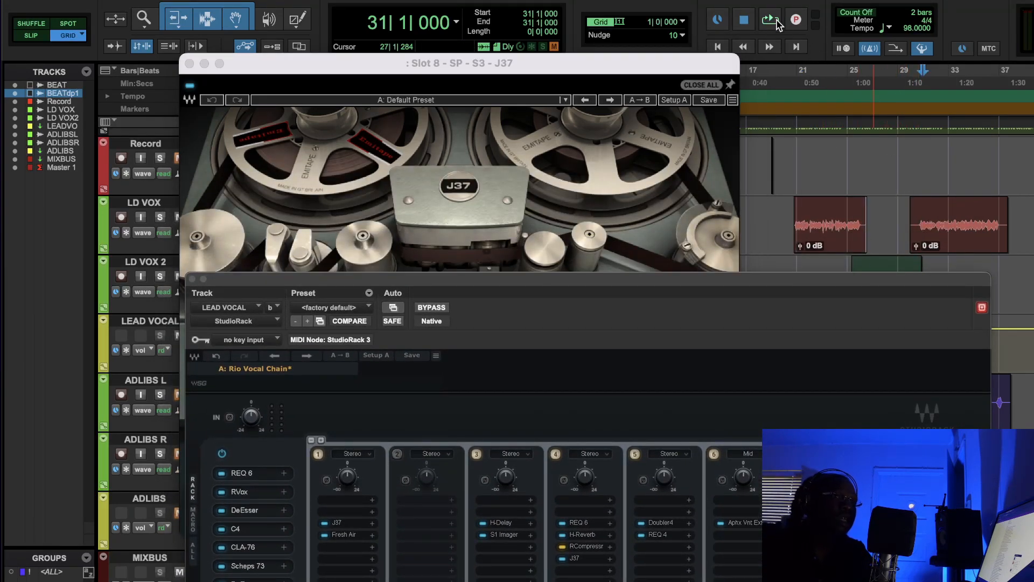
pyautogui.click(769, 20)
pyautogui.click(521, 68)
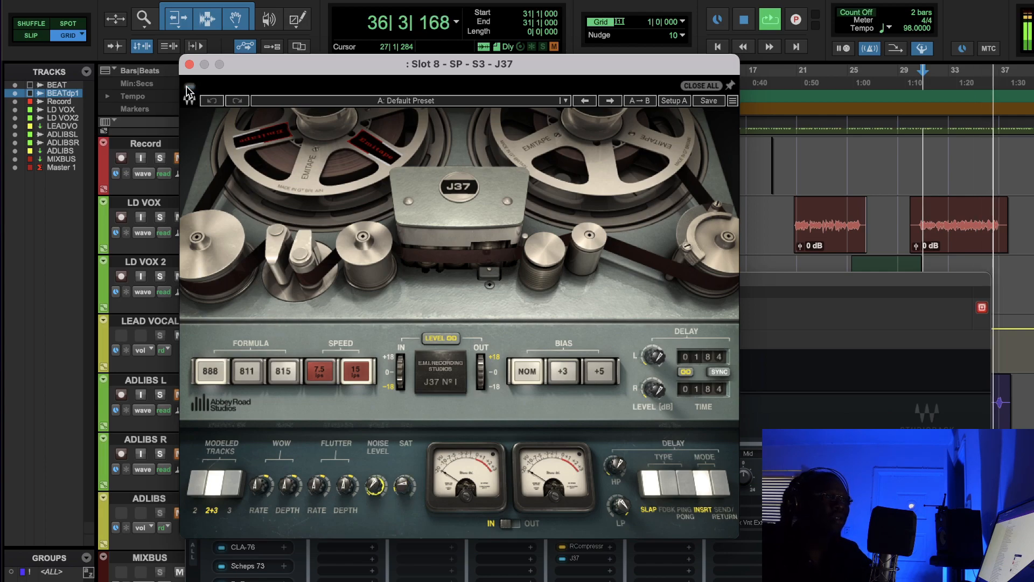
pyautogui.click(746, 27)
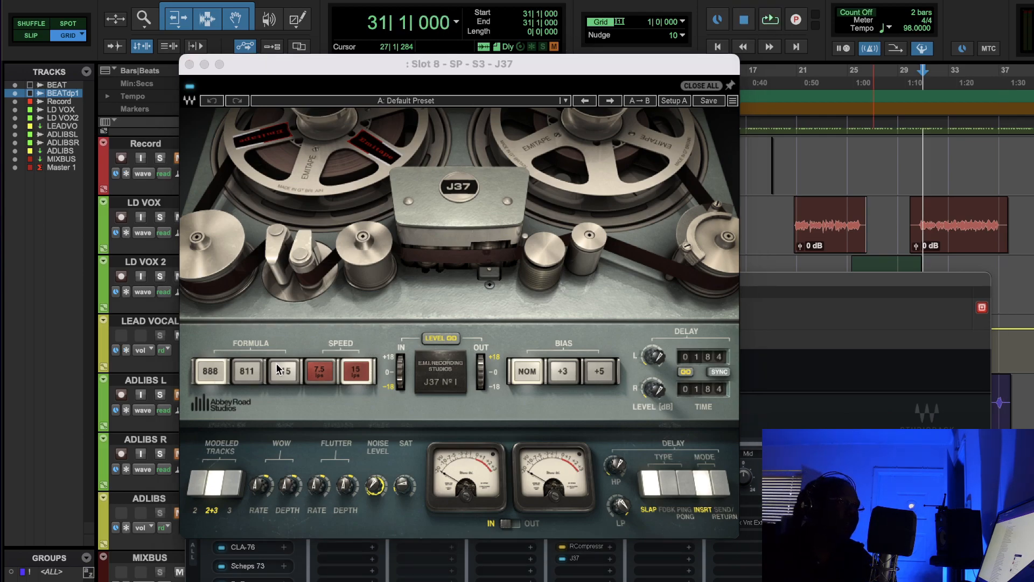
pyautogui.click(404, 478)
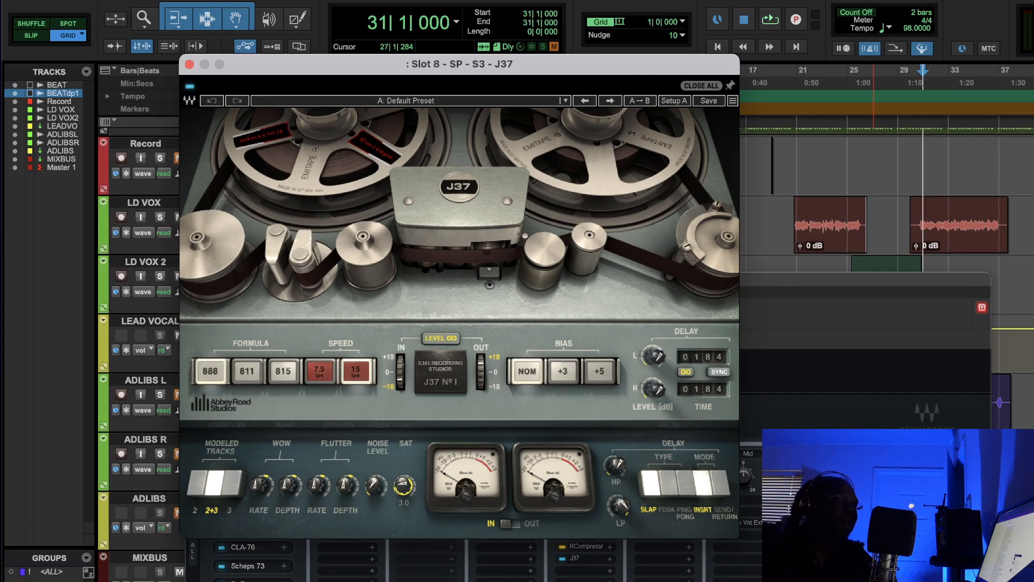
pyautogui.click(190, 64)
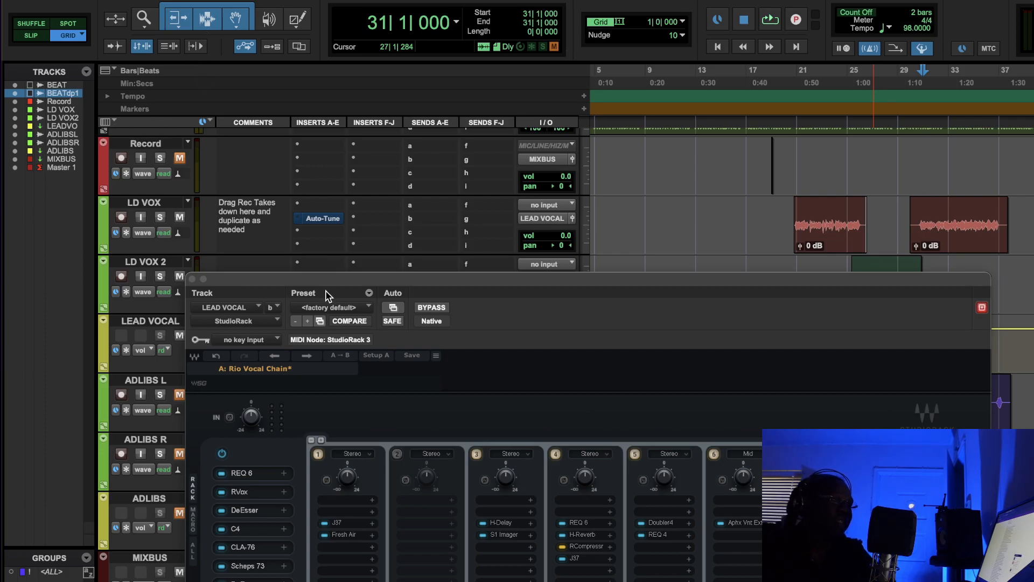
# - Reposition StudioRack to show the parallel racks, look at Fresh Air's Mid Air and High Air settings in rack 1, and close it
pyautogui.moveTo(326, 295); pyautogui.dragTo(289, 201)
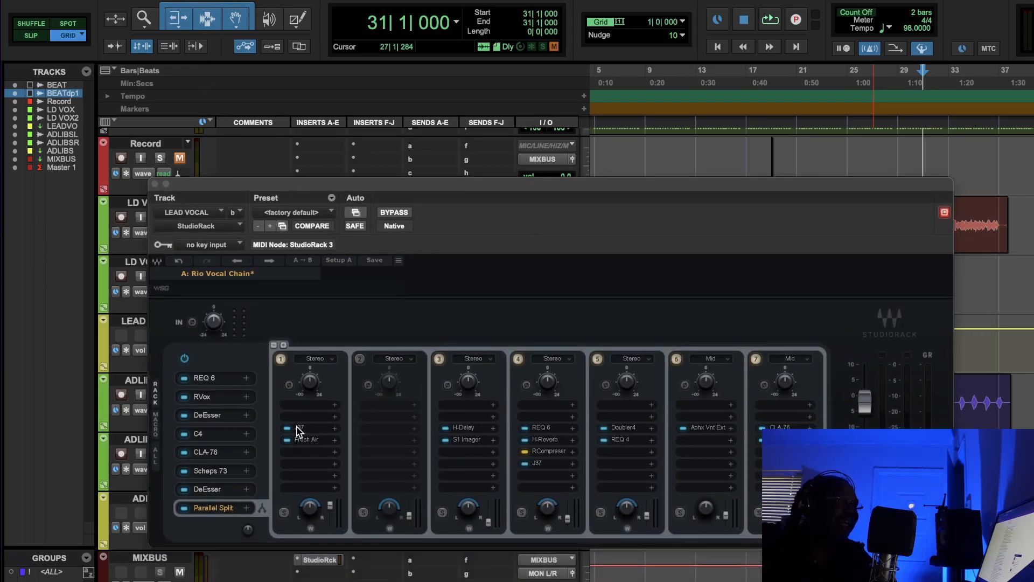
pyautogui.click(301, 441)
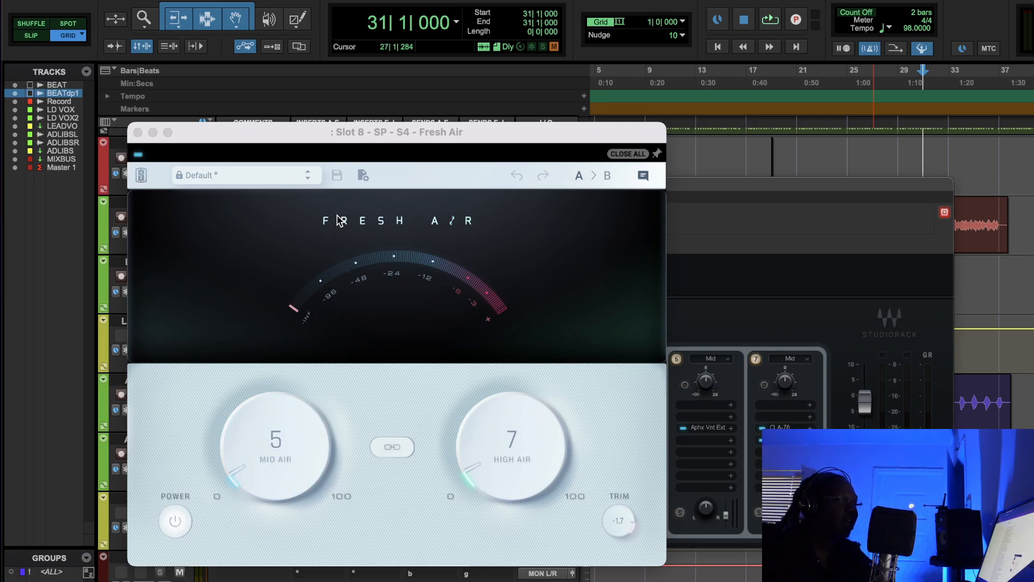
pyautogui.click(137, 132)
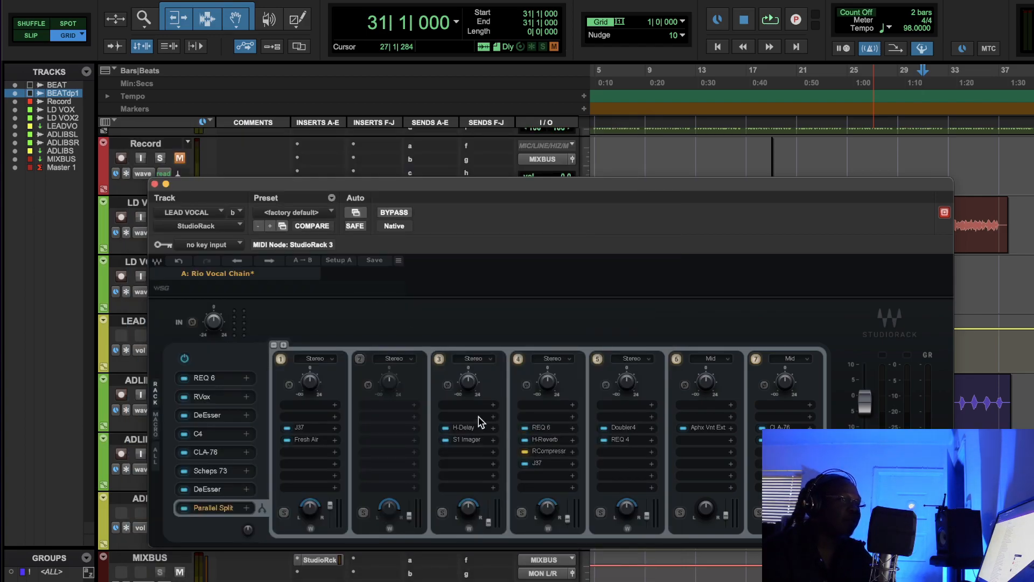
# - Open H-Delay in parallel rack 3 and arrange its window and StudioRack to keep the vocal clips in view
pyautogui.click(468, 428)
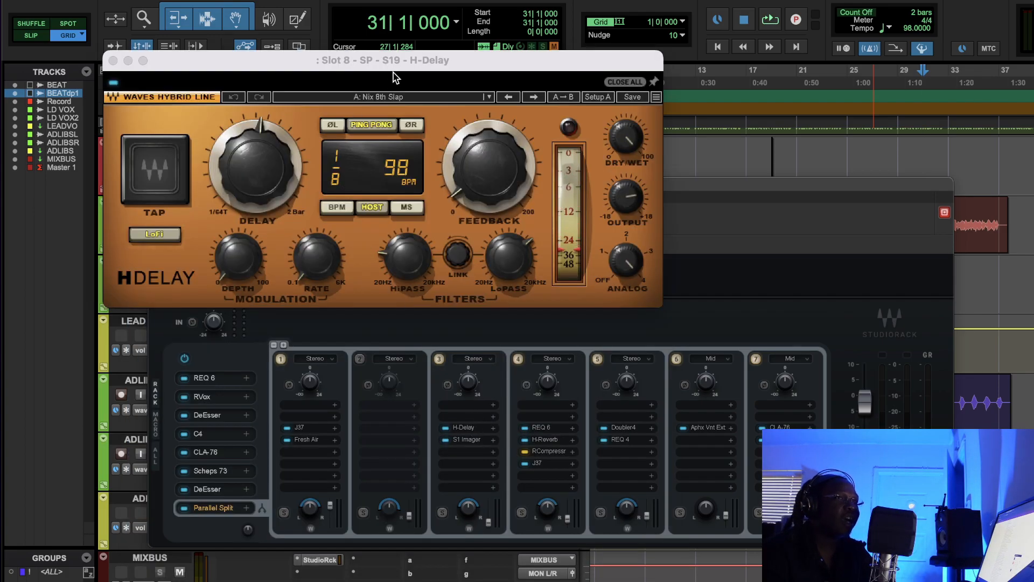
pyautogui.moveTo(408, 93)
pyautogui.mouseDown()
pyautogui.moveTo(408, 111)
pyautogui.moveTo(428, 100)
pyautogui.moveTo(432, 113)
pyautogui.moveTo(424, 102)
pyautogui.mouseUp()
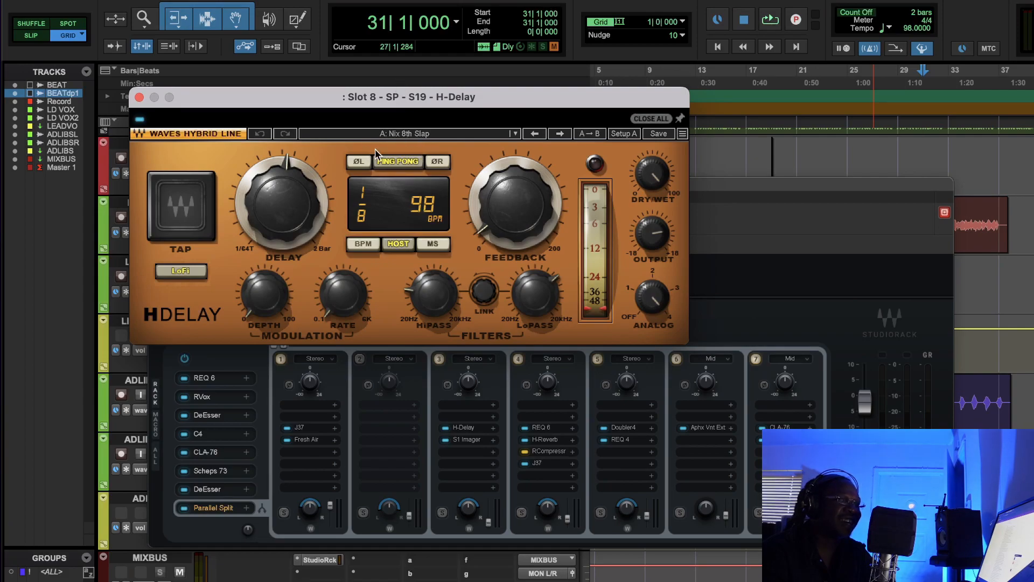
pyautogui.moveTo(743, 194); pyautogui.dragTo(765, 273)
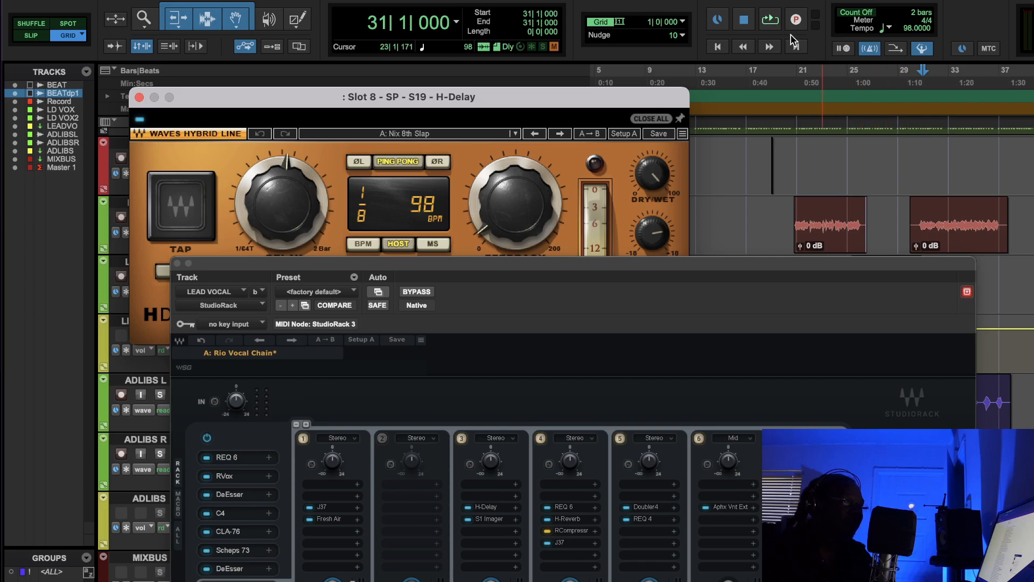
# - Play the lead vocal from bar 31 to audition H-Delay, switch between its window and StudioRack, and stop playback
pyautogui.click(768, 21)
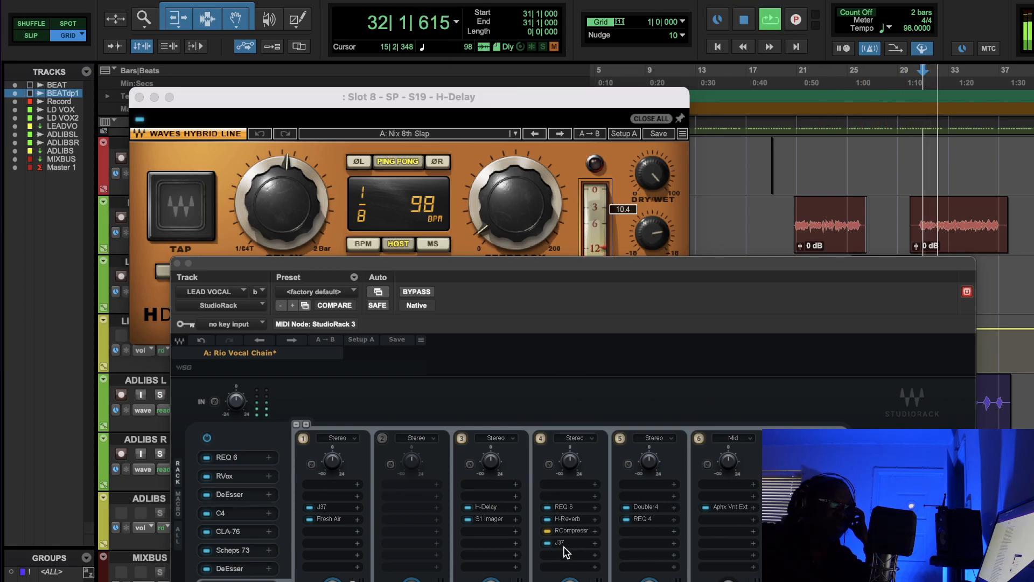
pyautogui.click(484, 507)
pyautogui.click(484, 506)
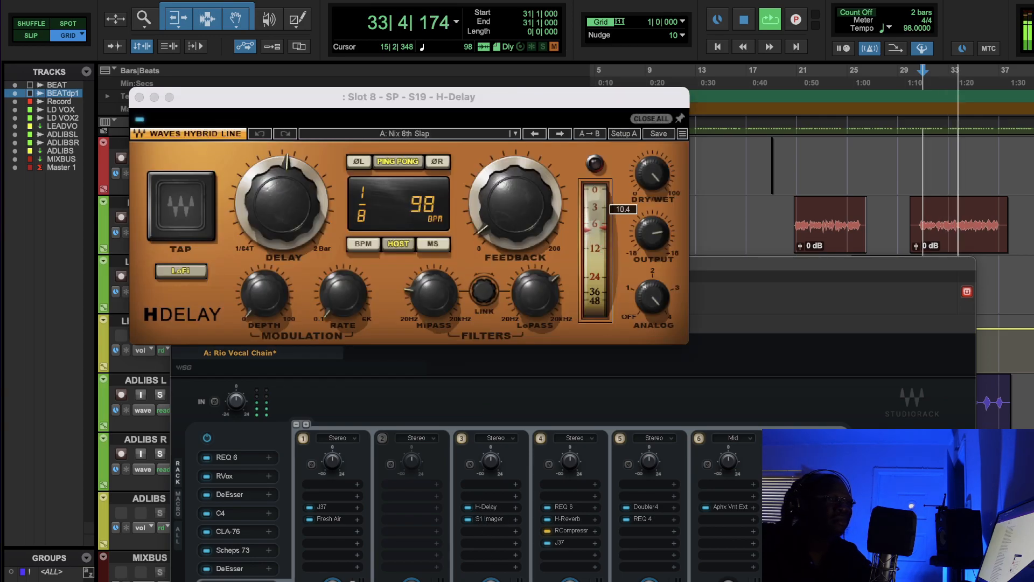
pyautogui.click(211, 350)
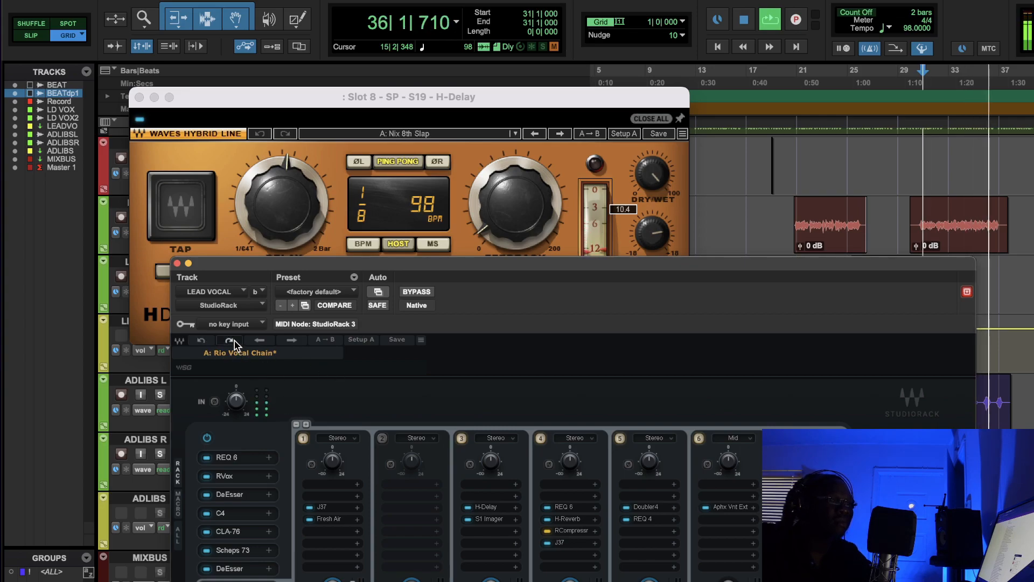
pyautogui.click(204, 342)
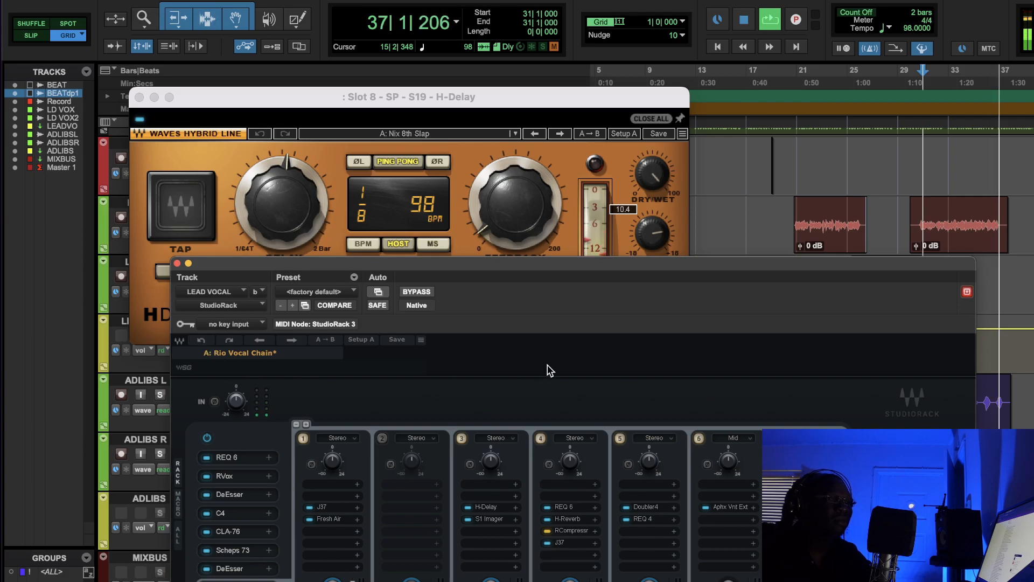
pyautogui.press('space')
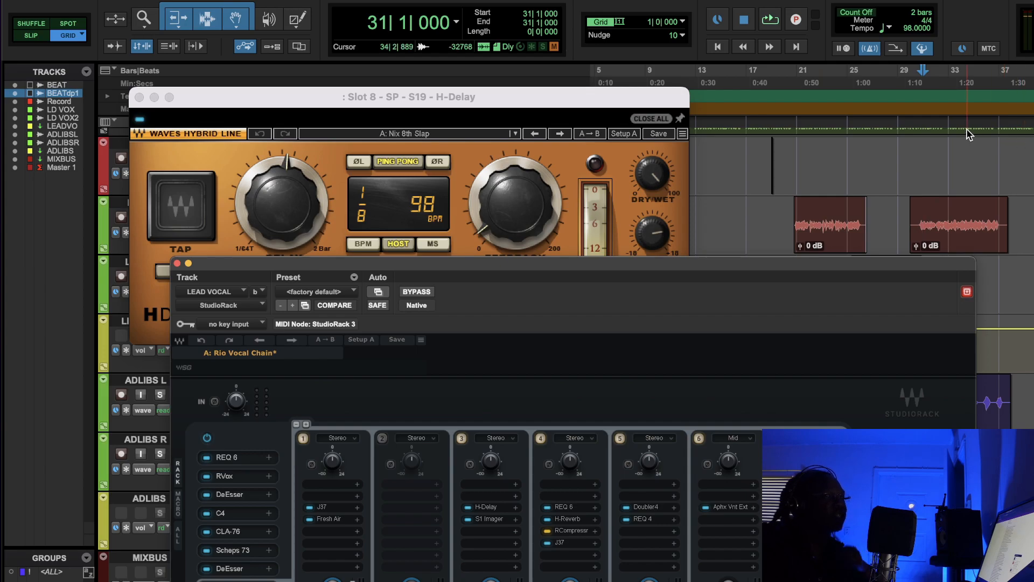
# - Play the vocal from bar 36 to hear the H-Delay tail at the phrase ending, and stop playback
pyautogui.click(982, 82)
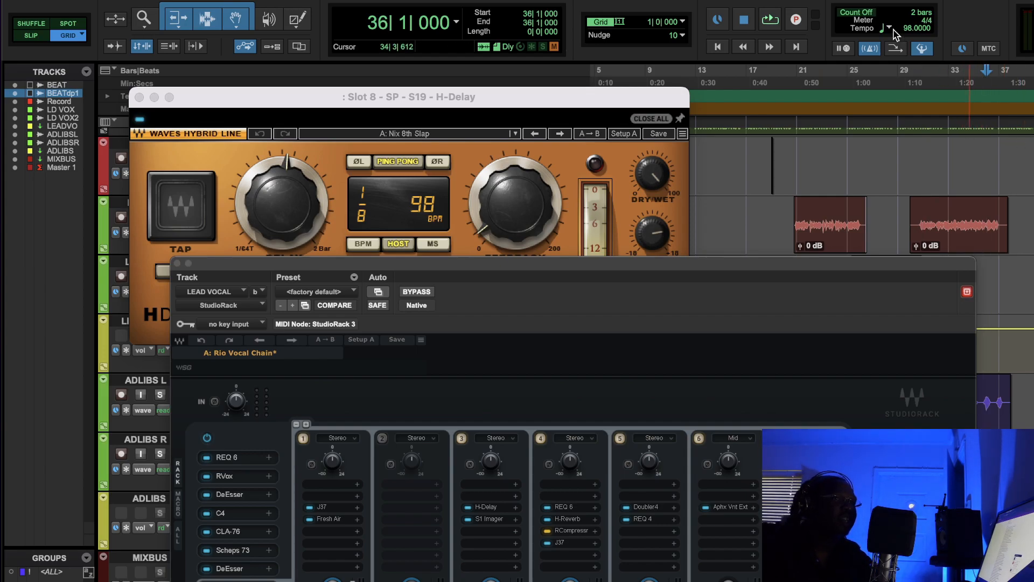
pyautogui.click(769, 22)
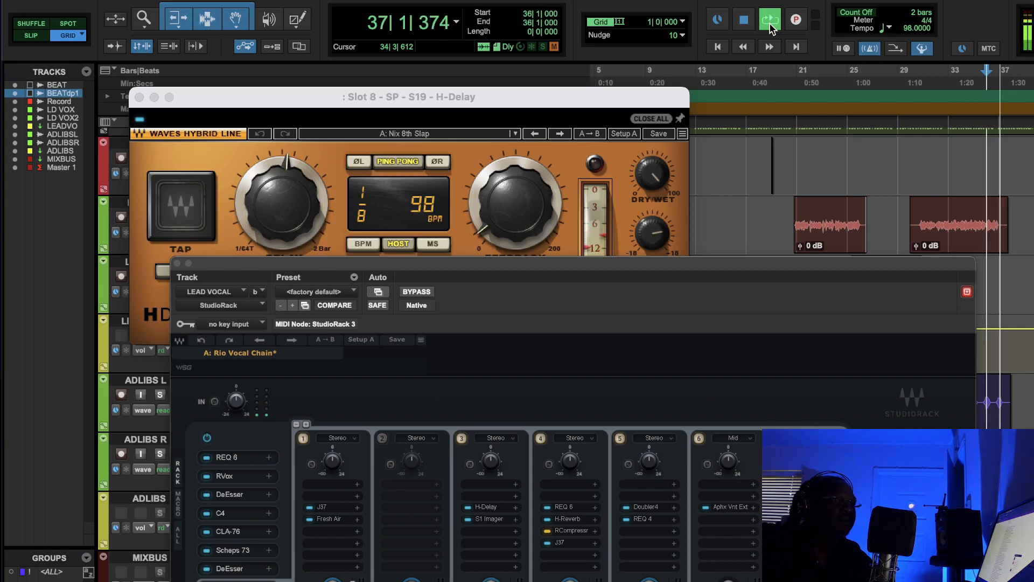
pyautogui.click(746, 22)
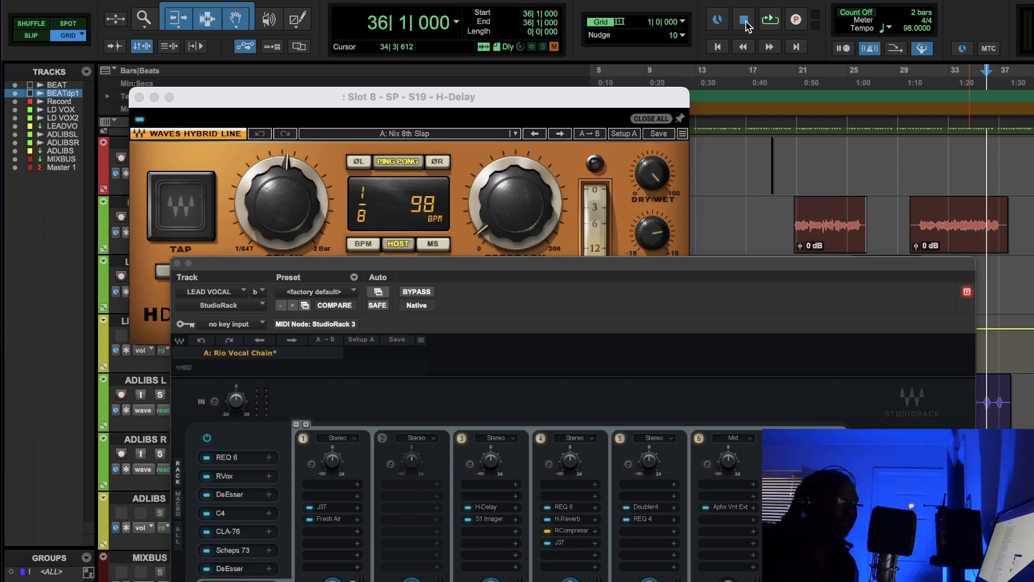
# - Examine the S1 Imager settings in parallel rack 3 and the REQ 6 filter curve in parallel rack 4
pyautogui.click(491, 520)
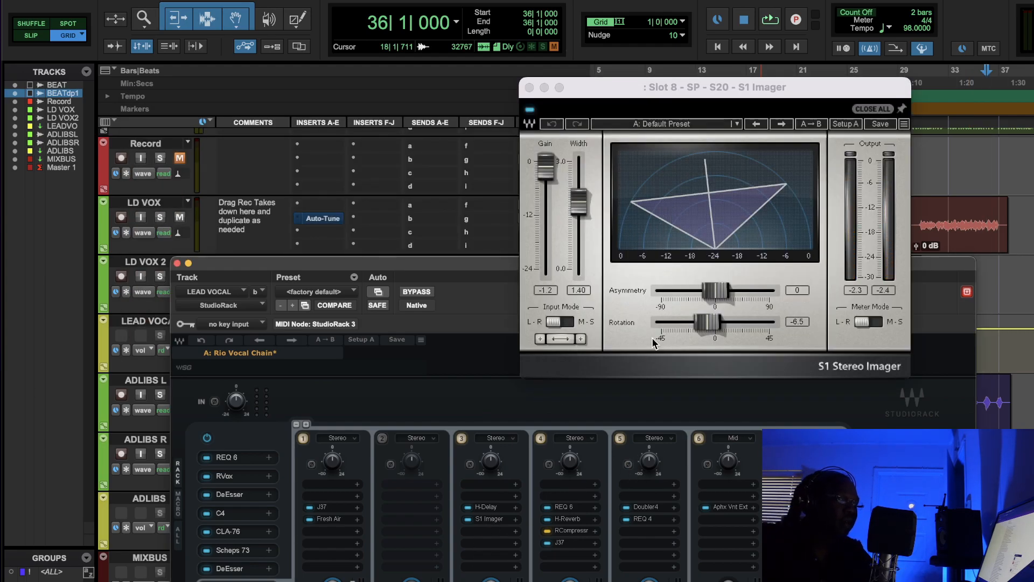
pyautogui.click(562, 508)
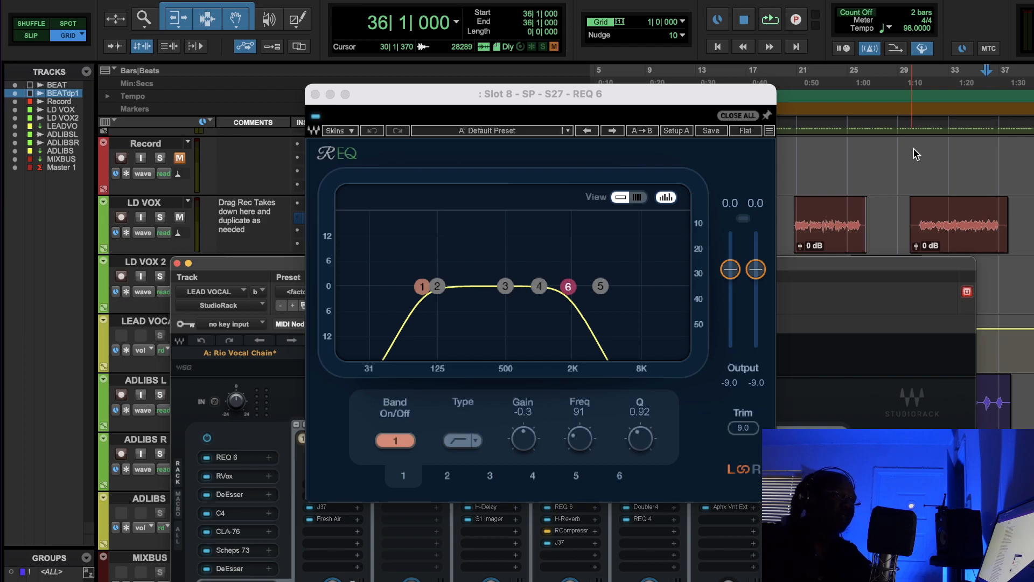
pyautogui.click(315, 95)
pyautogui.click(566, 509)
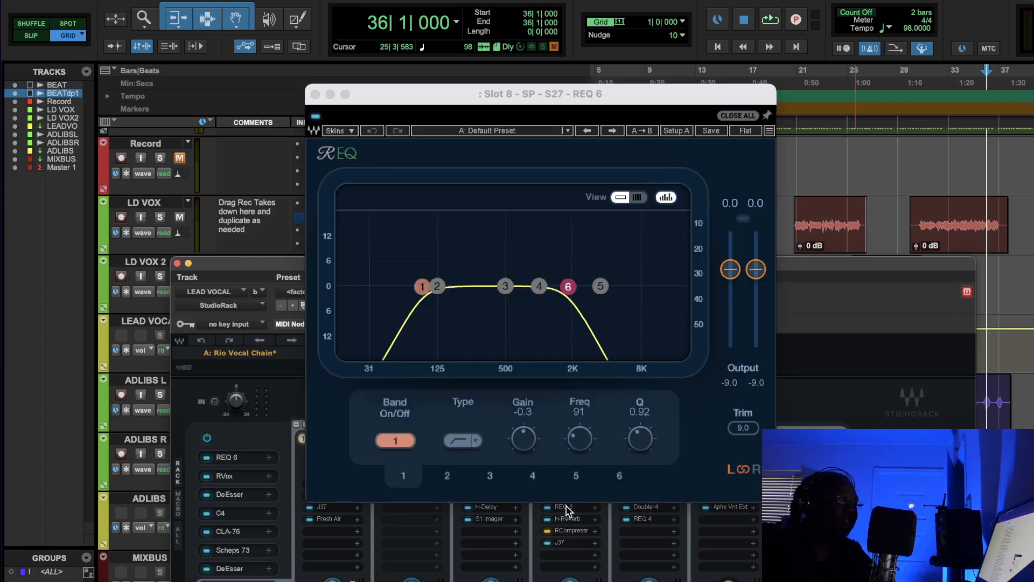
# - Examine H-Reverb in parallel rack 4, close it, and open the RCompressor below it
pyautogui.click(568, 525)
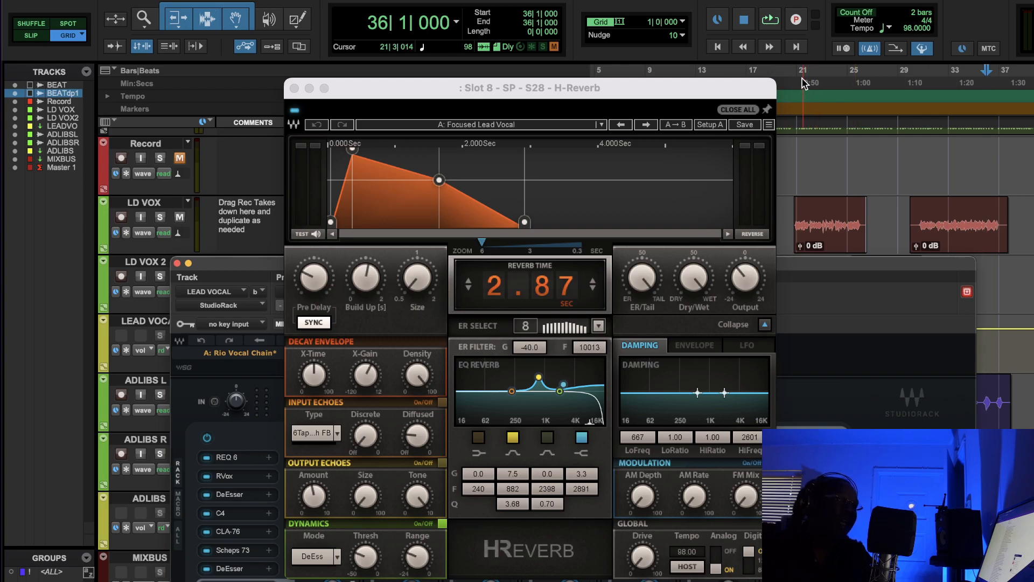
pyautogui.click(294, 89)
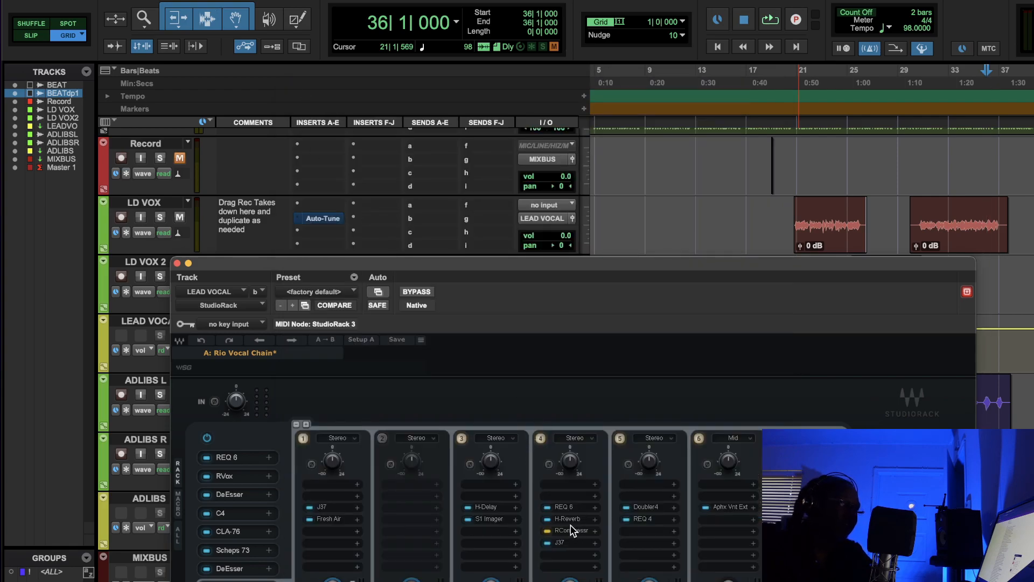
pyautogui.click(571, 531)
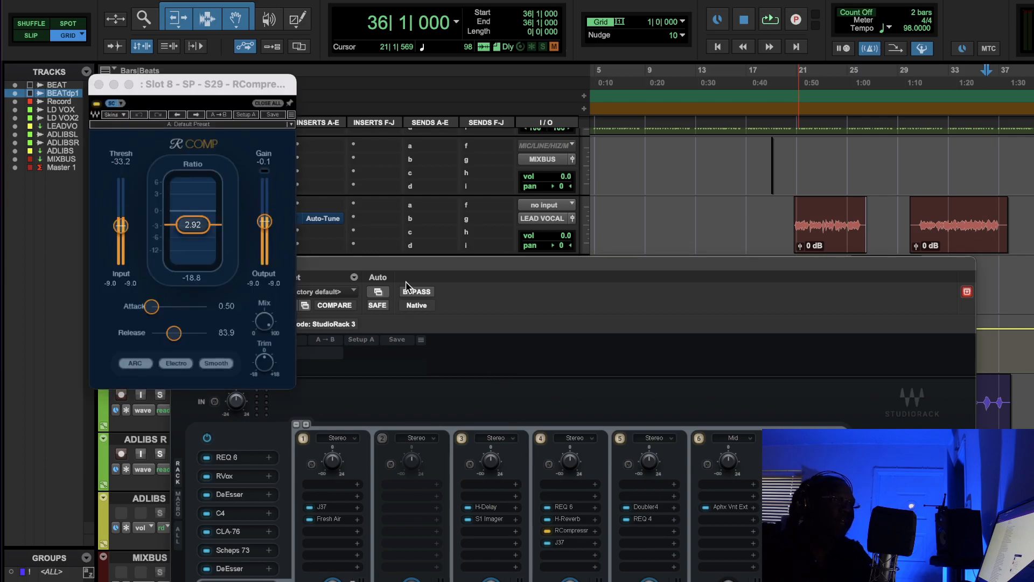
# - Open J37 in parallel rack 4, play the lead vocal from bar 21 to audition the reverb rack, and stop playback
pyautogui.click(563, 542)
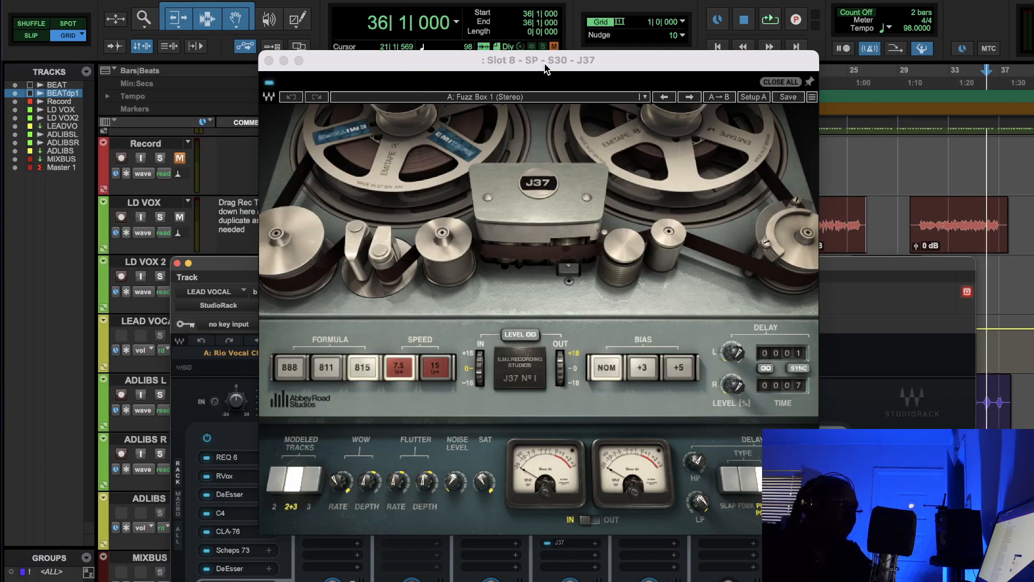
pyautogui.moveTo(757, 66); pyautogui.dragTo(692, 72)
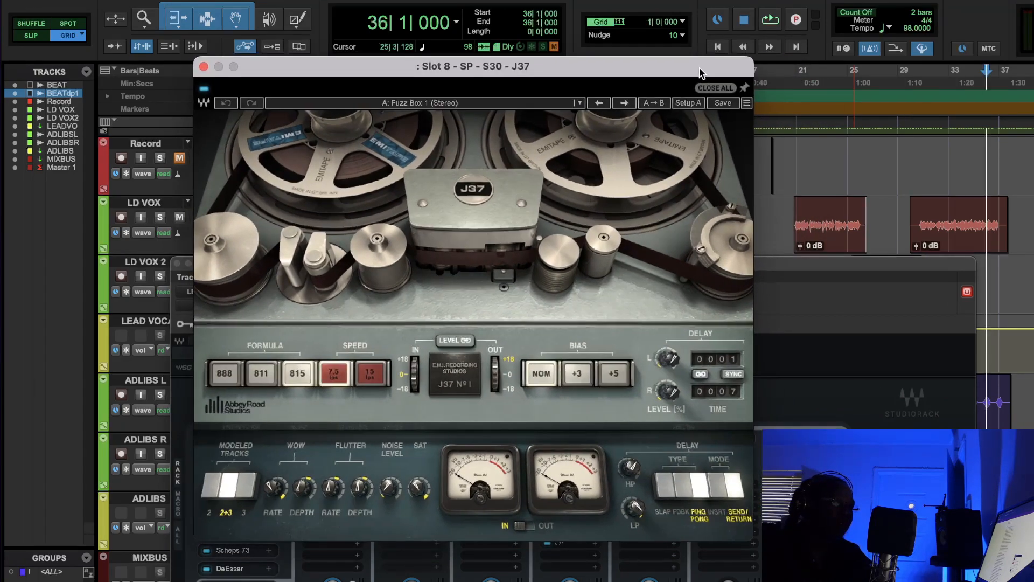
pyautogui.click(803, 85)
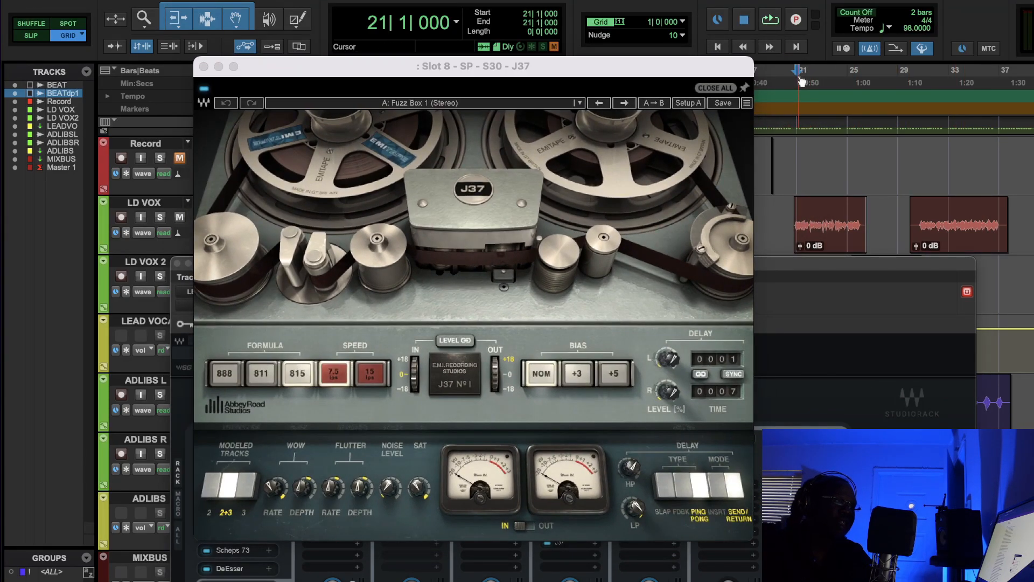
pyautogui.press('space')
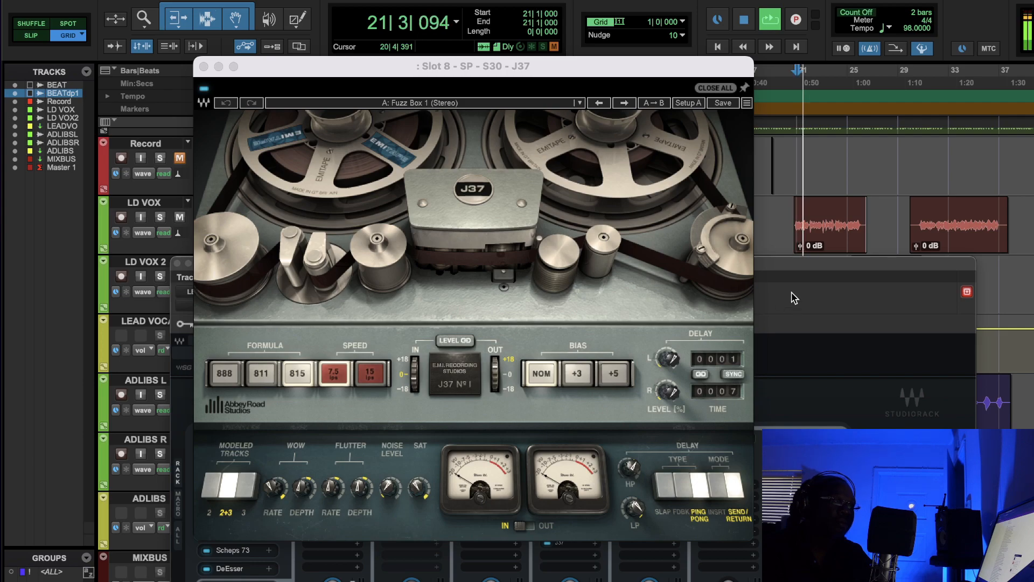
pyautogui.click(761, 353)
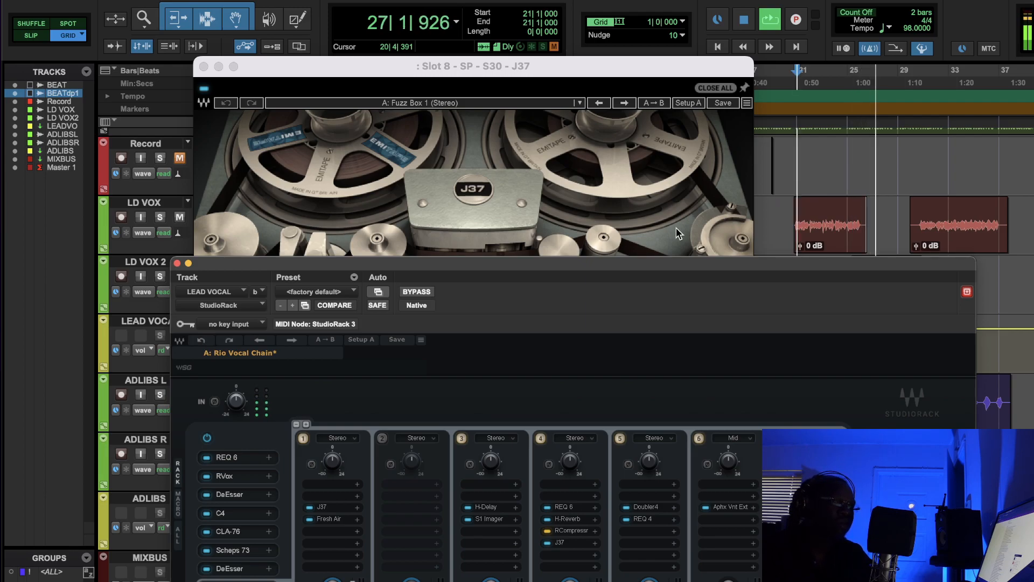
pyautogui.click(745, 21)
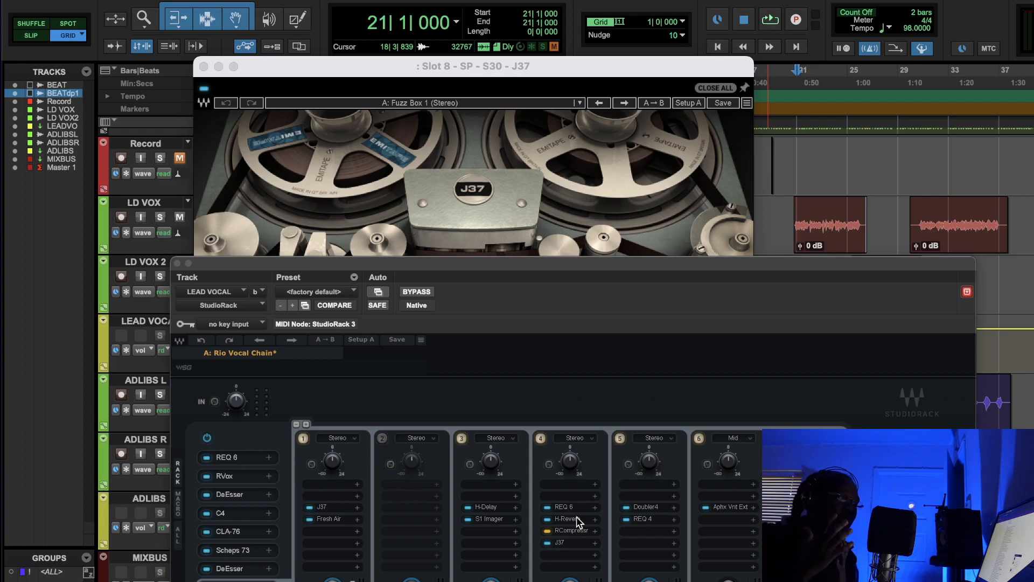
# - Open Doubler4 in parallel rack 5 to examine its voice, pan, delay and detune settings
pyautogui.click(646, 507)
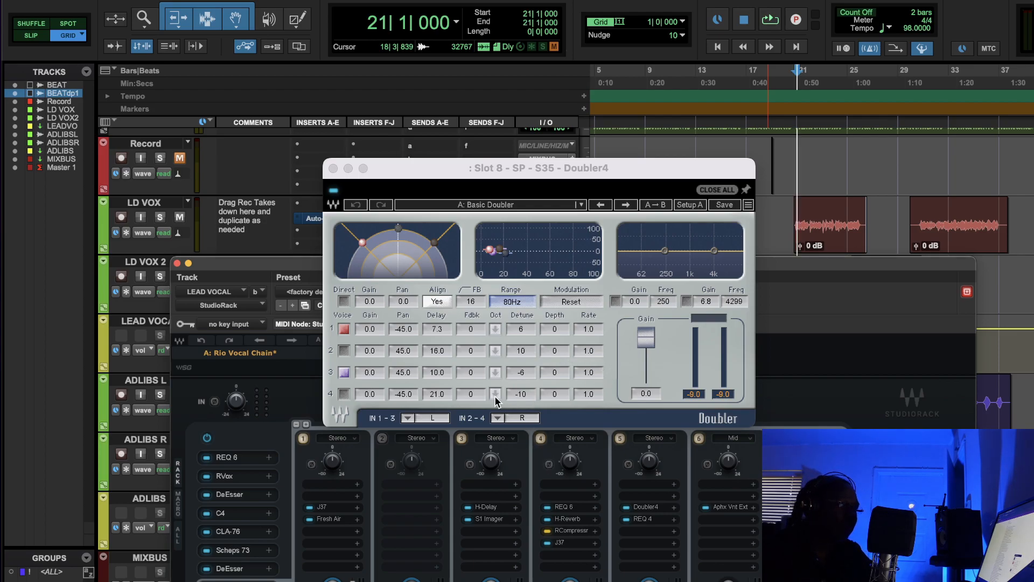
# - Open REQ 4 in parallel rack 5, play the lead vocal from bar 21 while bypassing and re-enabling it, and stop playback
pyautogui.click(652, 519)
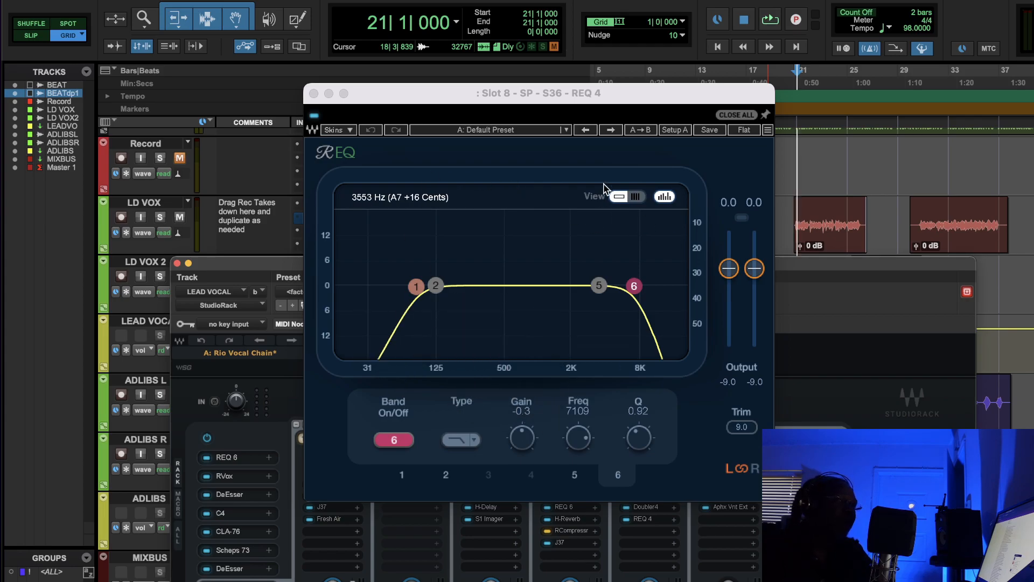
pyautogui.moveTo(703, 108); pyautogui.dragTo(594, 102)
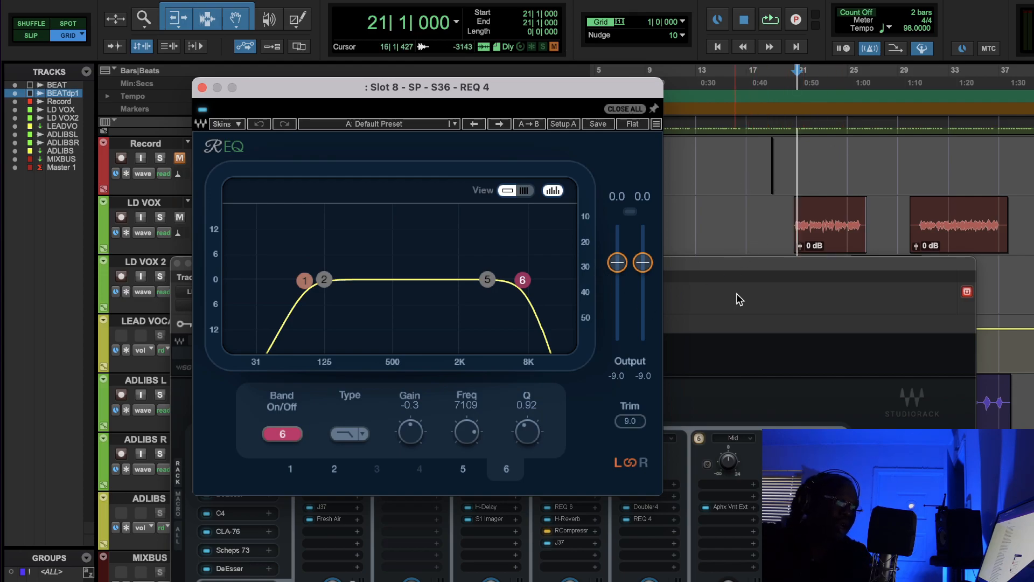
pyautogui.click(772, 22)
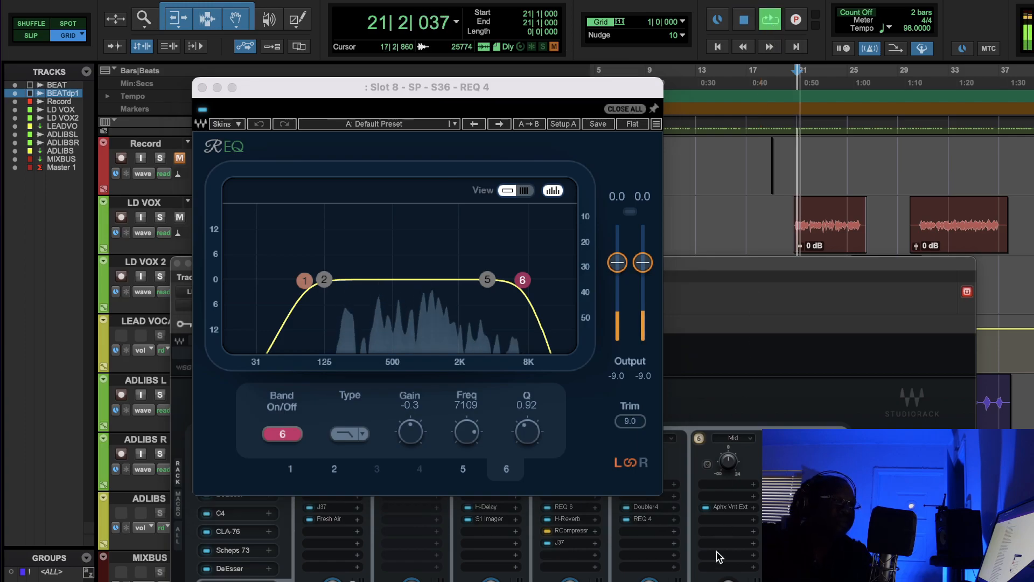
pyautogui.click(770, 307)
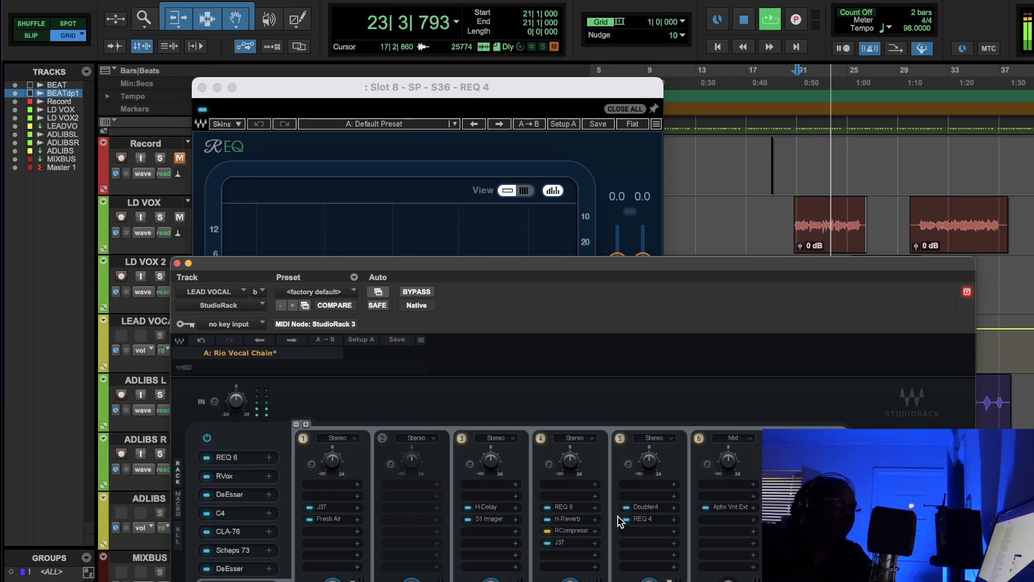
pyautogui.click(628, 519)
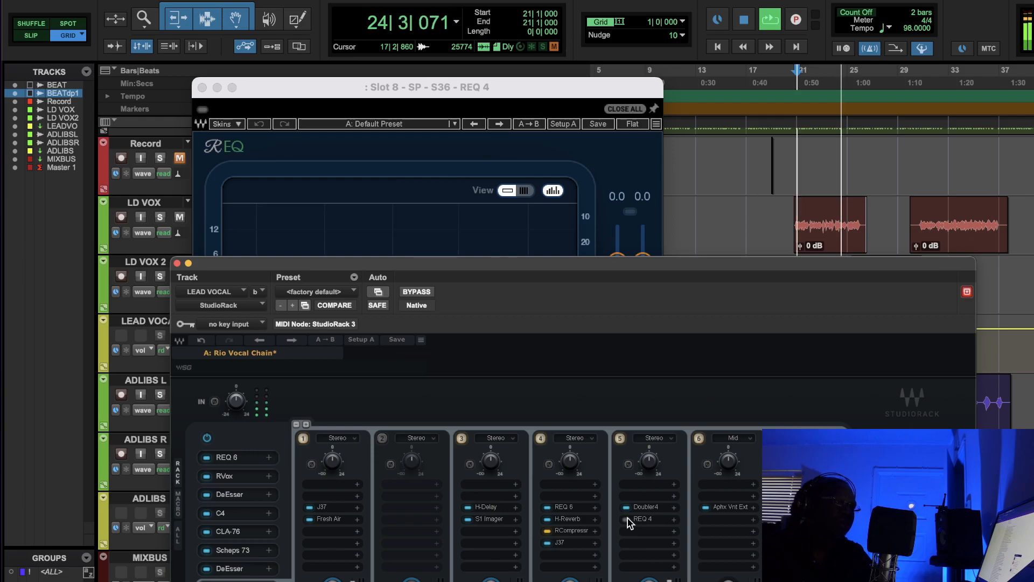
pyautogui.click(626, 519)
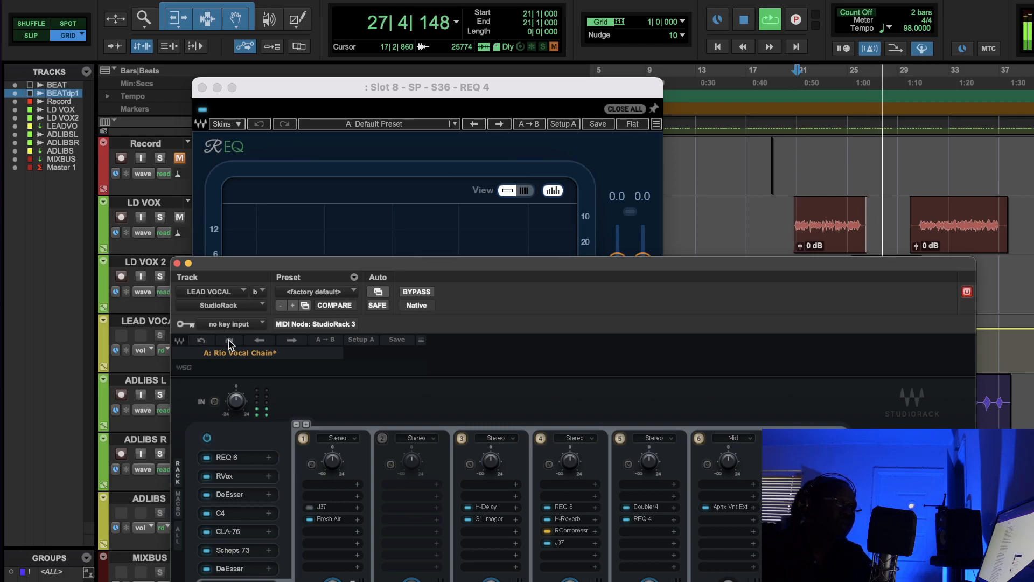
pyautogui.click(744, 22)
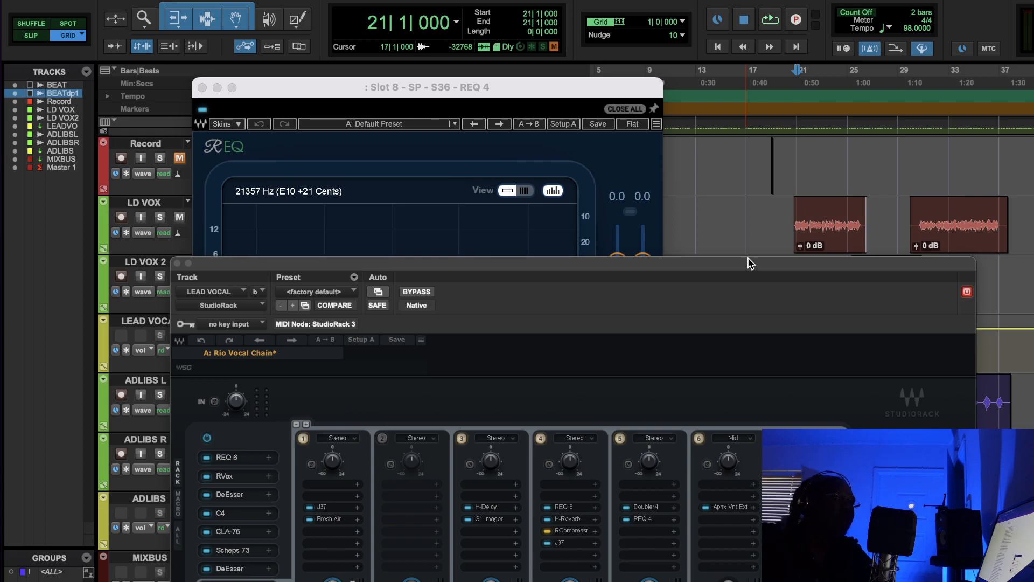
# - Review the REQ 4 filter curve and open the Aphex Vintage Exciter in parallel rack 6, clear of the rack's plugin list
pyautogui.click(433, 94)
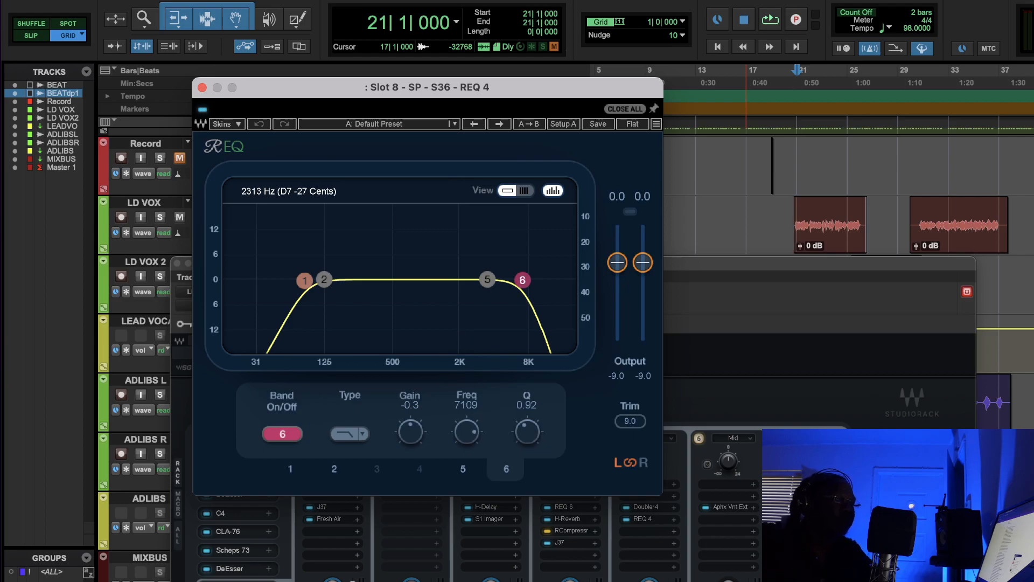
pyautogui.click(743, 508)
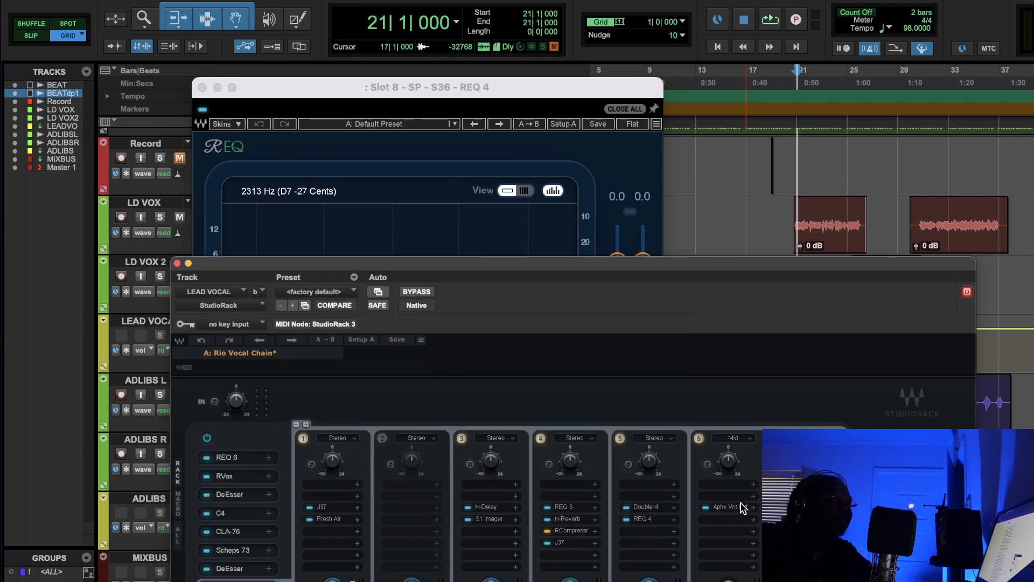
pyautogui.click(742, 508)
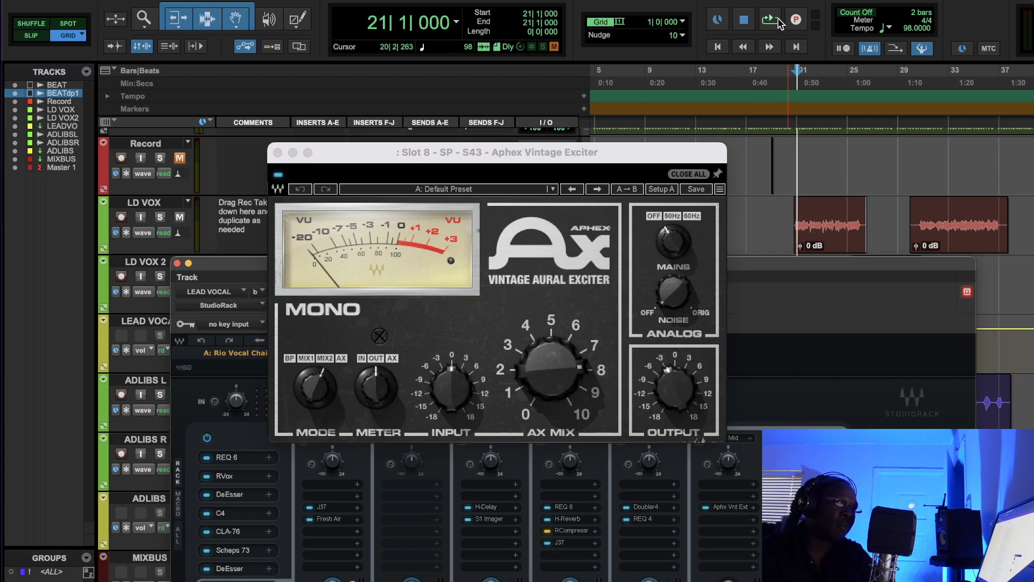
pyautogui.moveTo(641, 157); pyautogui.dragTo(525, 103)
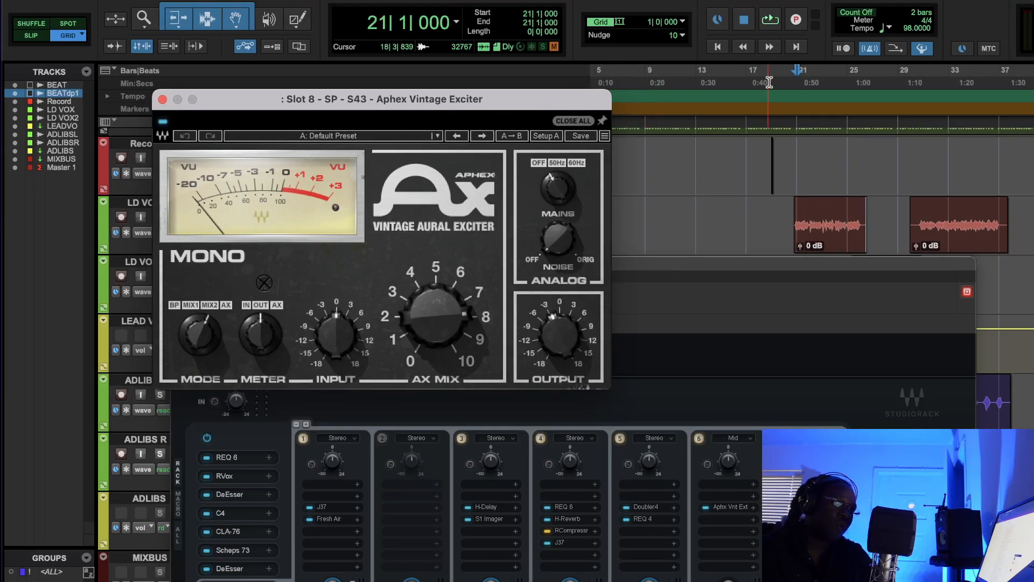
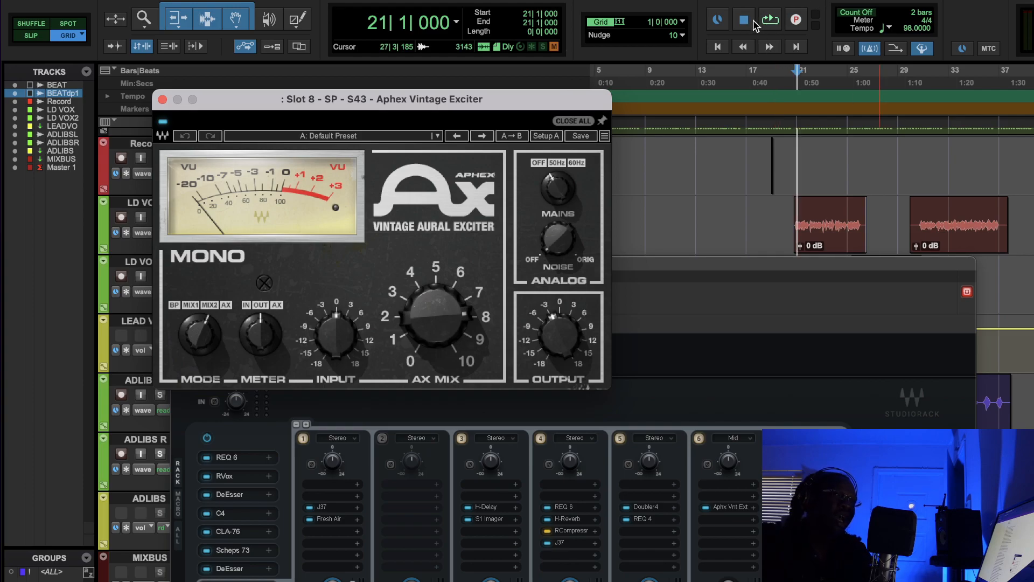
# - Play the lead vocal from bar 21, switch parallel rack 6 off and on to compare the exciter, and stop playback
pyautogui.click(761, 20)
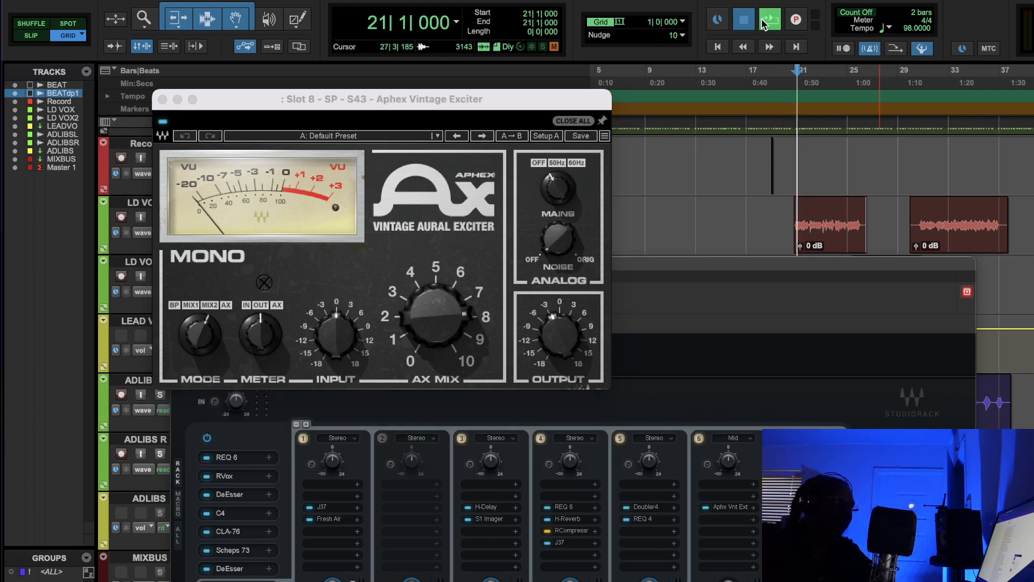
pyautogui.click(698, 441)
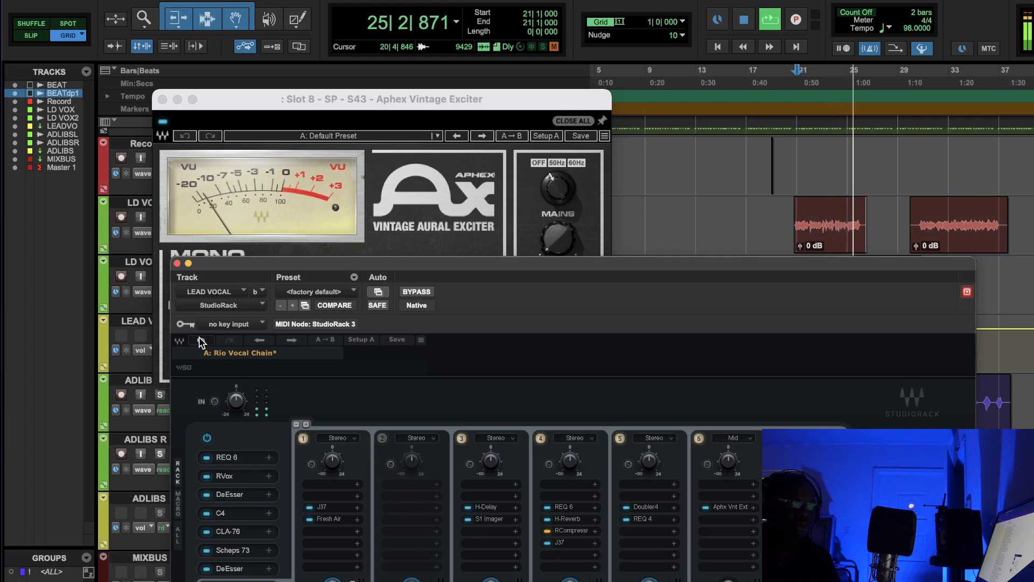
pyautogui.click(703, 440)
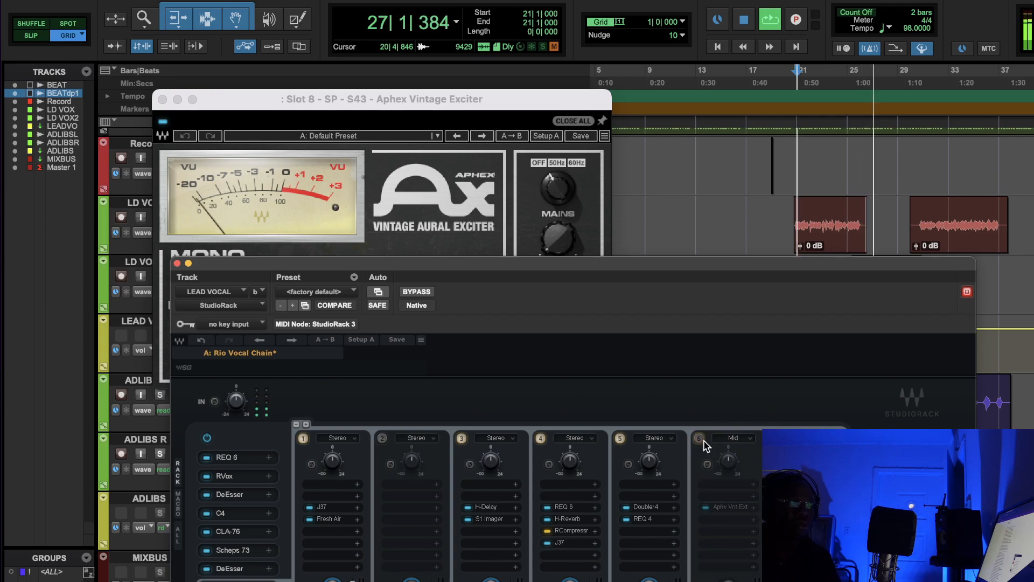
pyautogui.click(703, 441)
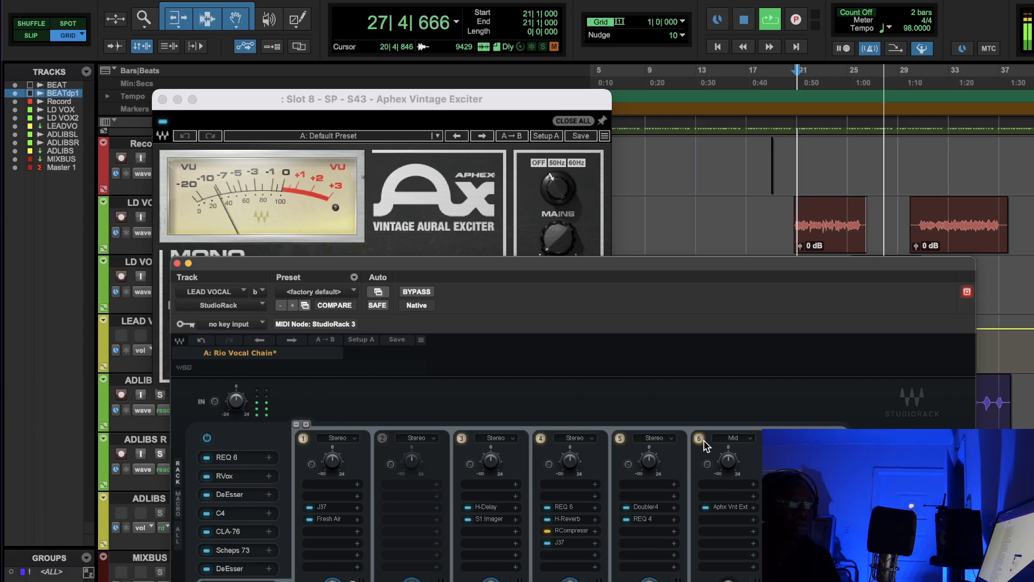
pyautogui.click(703, 440)
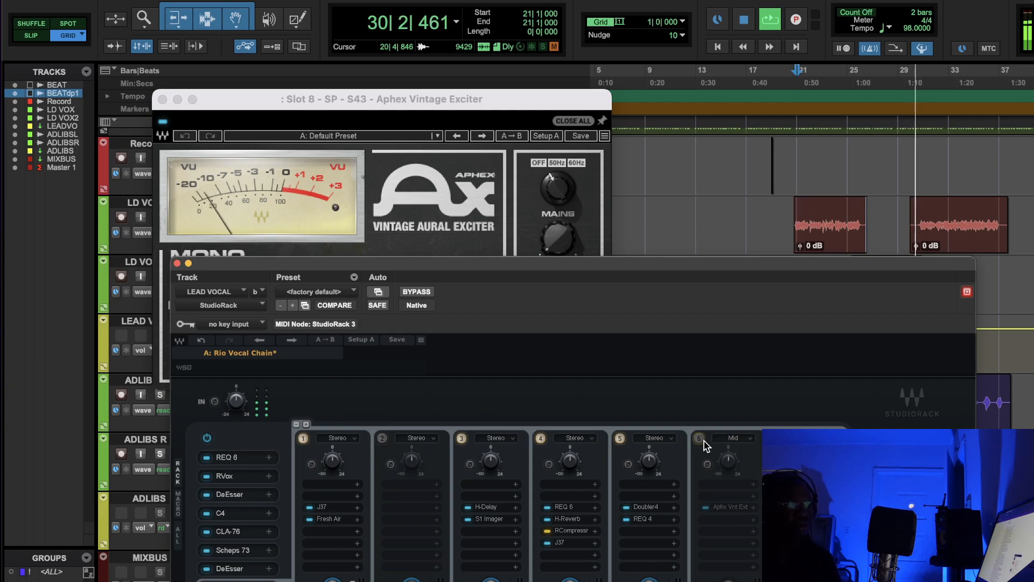
pyautogui.click(703, 440)
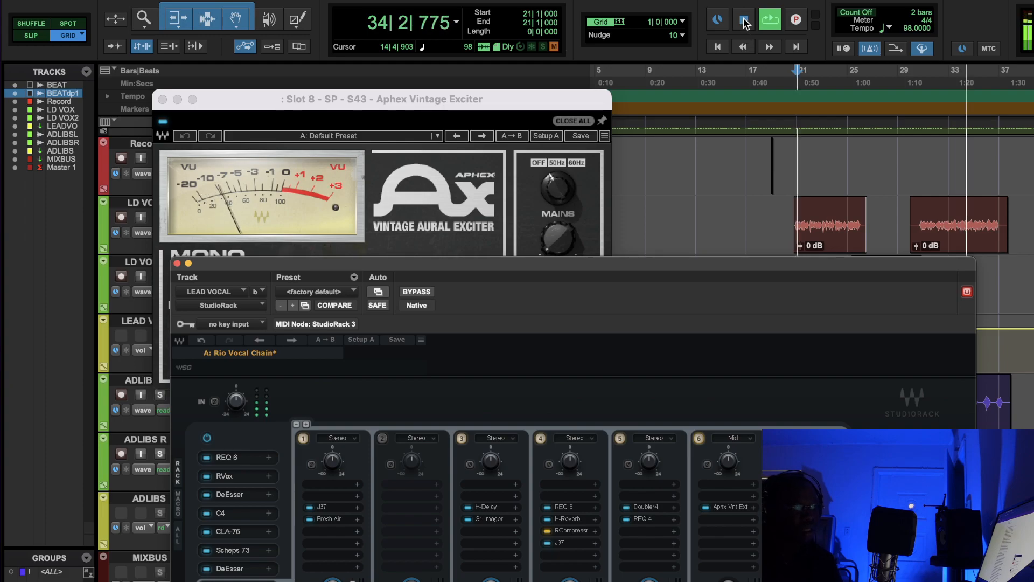
pyautogui.click(699, 438)
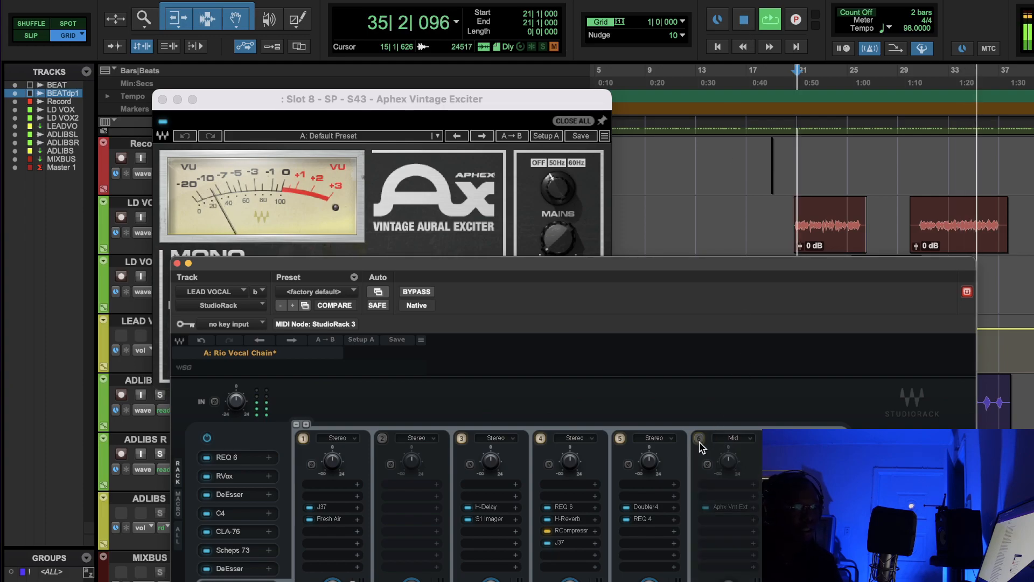
pyautogui.click(699, 438)
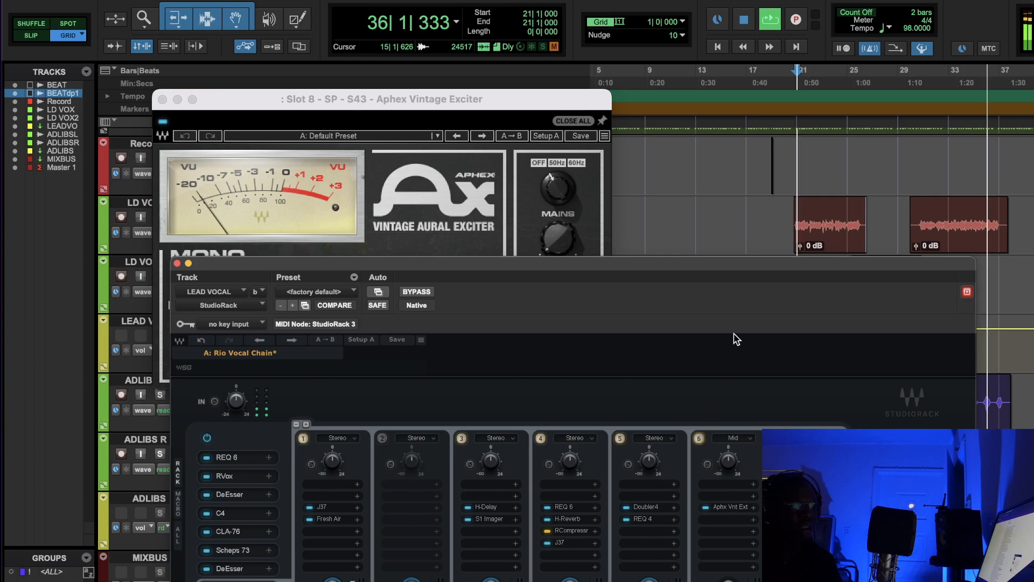
pyautogui.click(744, 24)
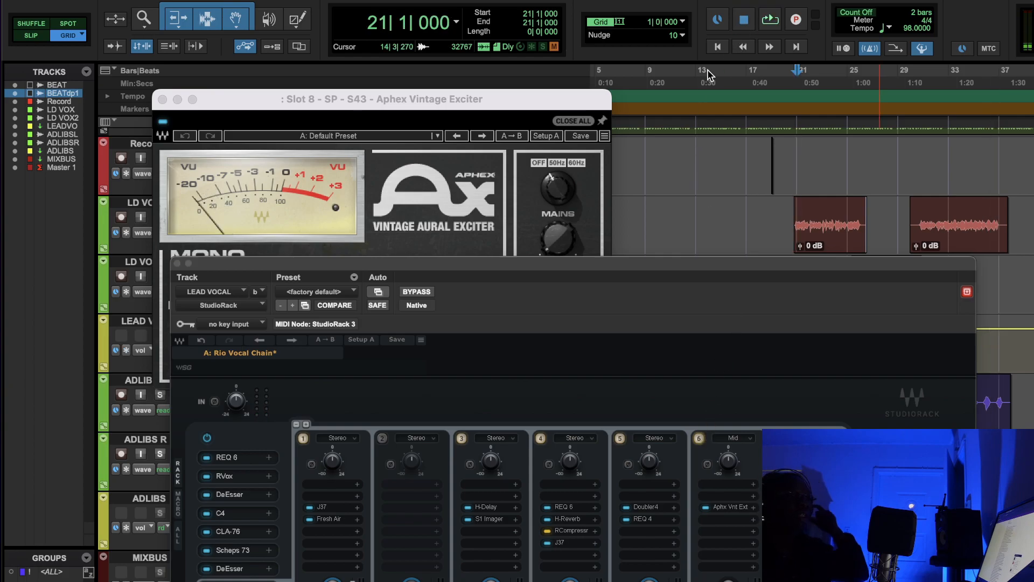
# - Bring the Aphex Vintage Exciter forward to review its settings, and open CLA-76 to examine its compression settings
pyautogui.click(444, 193)
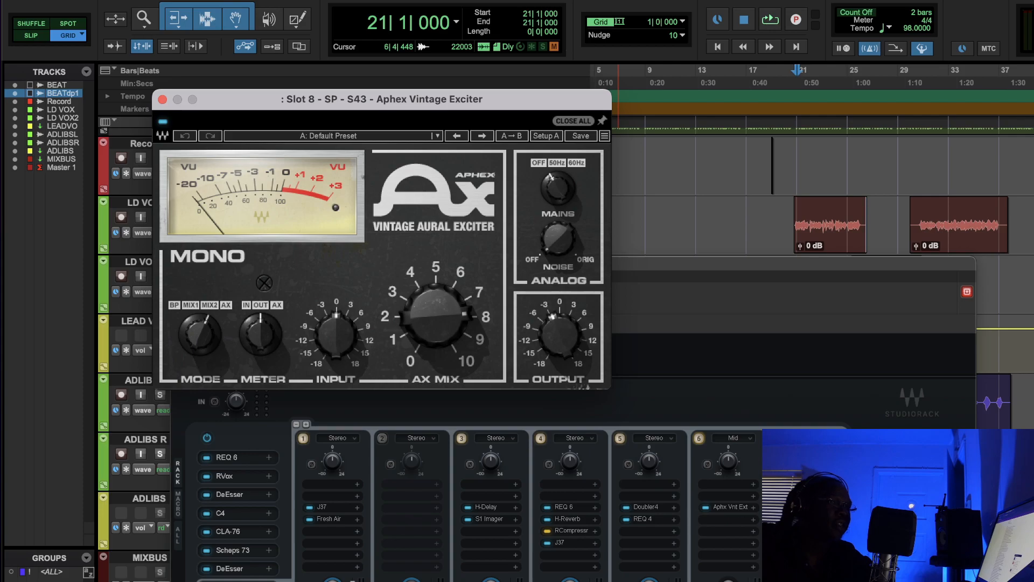
pyautogui.click(229, 532)
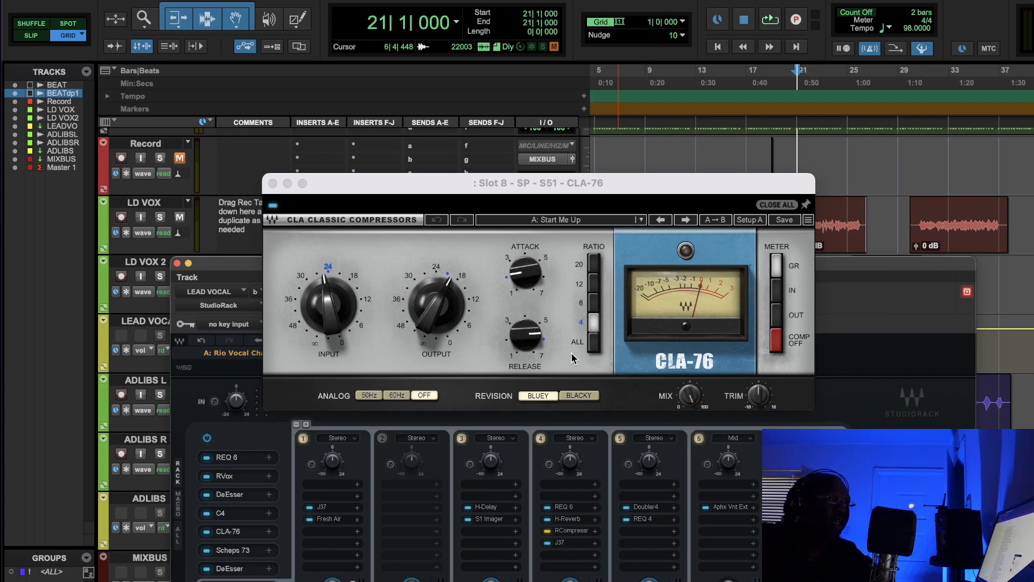
# - Open the L1 limiter, play the lead vocal from bar 21 to audition it, and stop playback
pyautogui.click(806, 519)
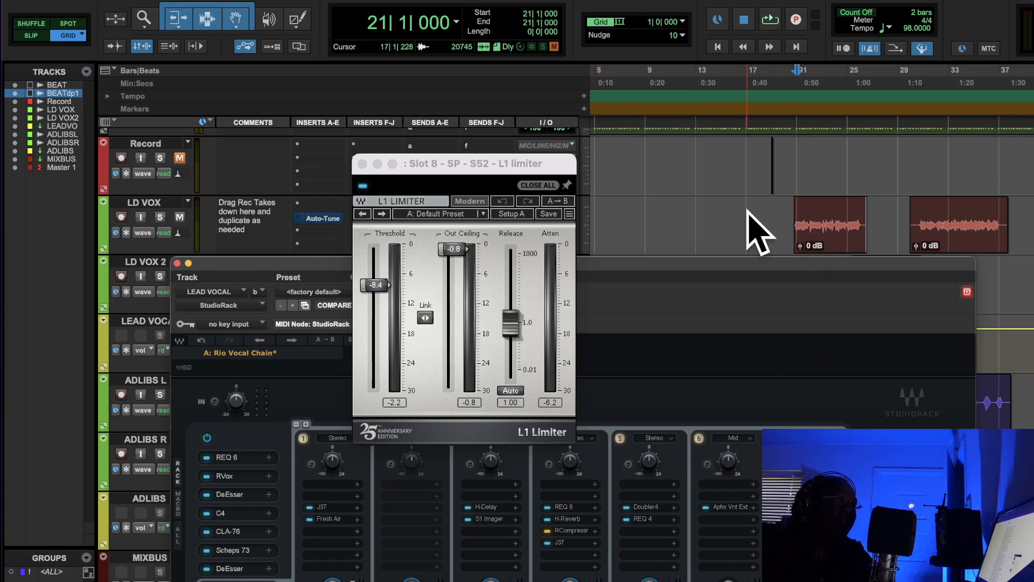
pyautogui.click(776, 22)
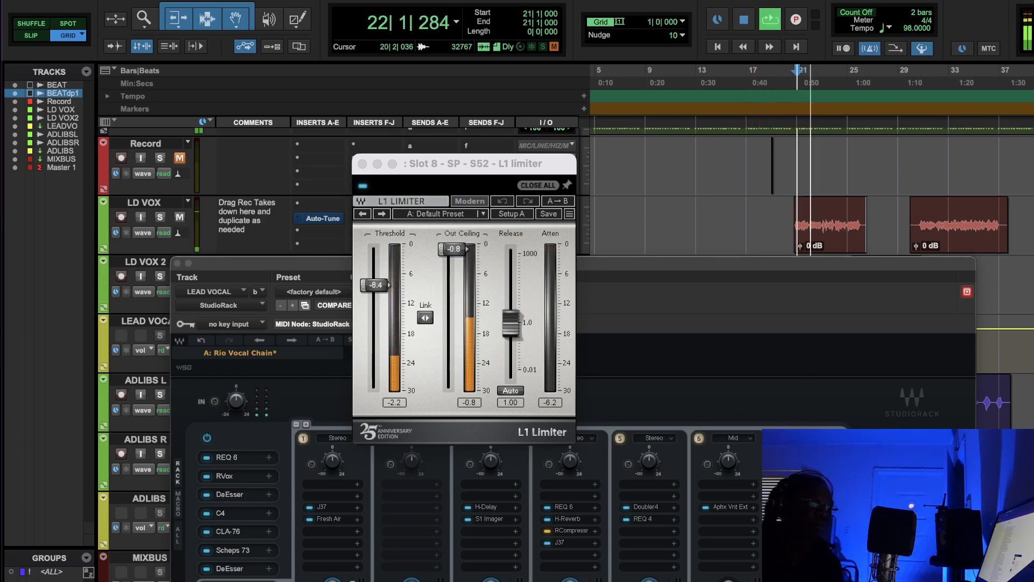
pyautogui.click(771, 500)
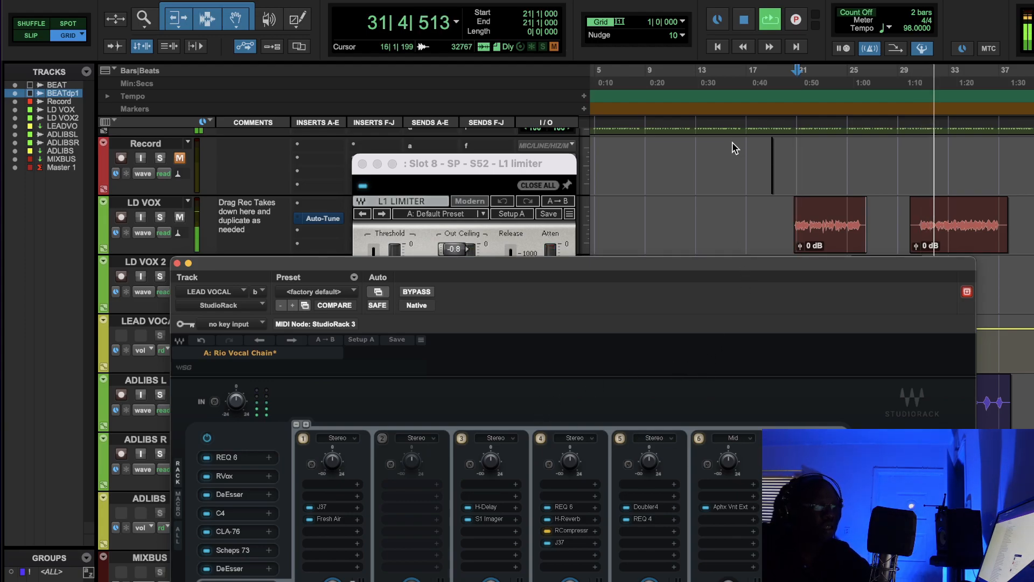
pyautogui.click(742, 22)
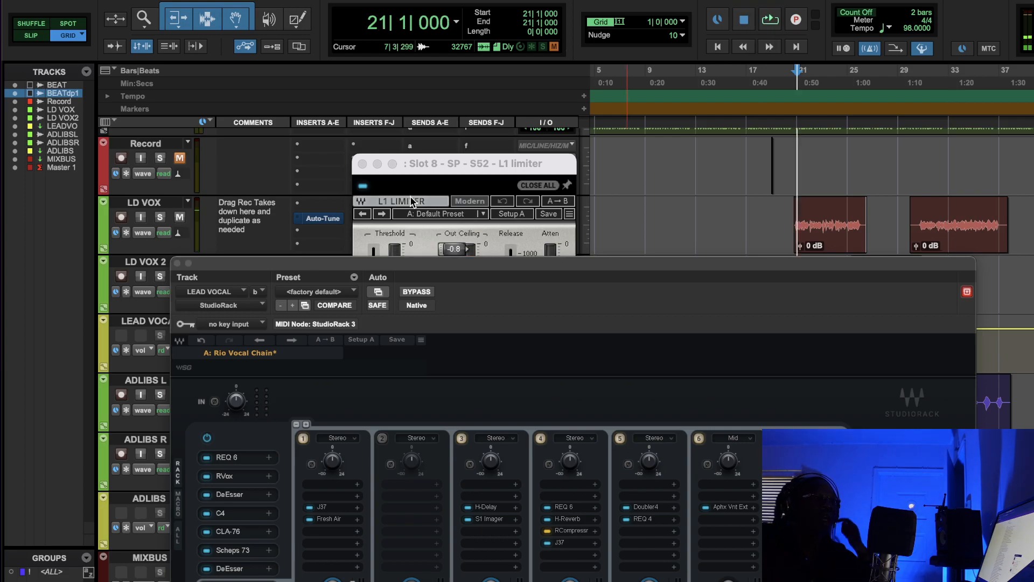
# - Close all open plugin windows and examine the LD VOX and LD VOX 2 clips from bar 21 onward
pyautogui.keyDown('alt'); pyautogui.click(180, 263); pyautogui.keyUp('alt')
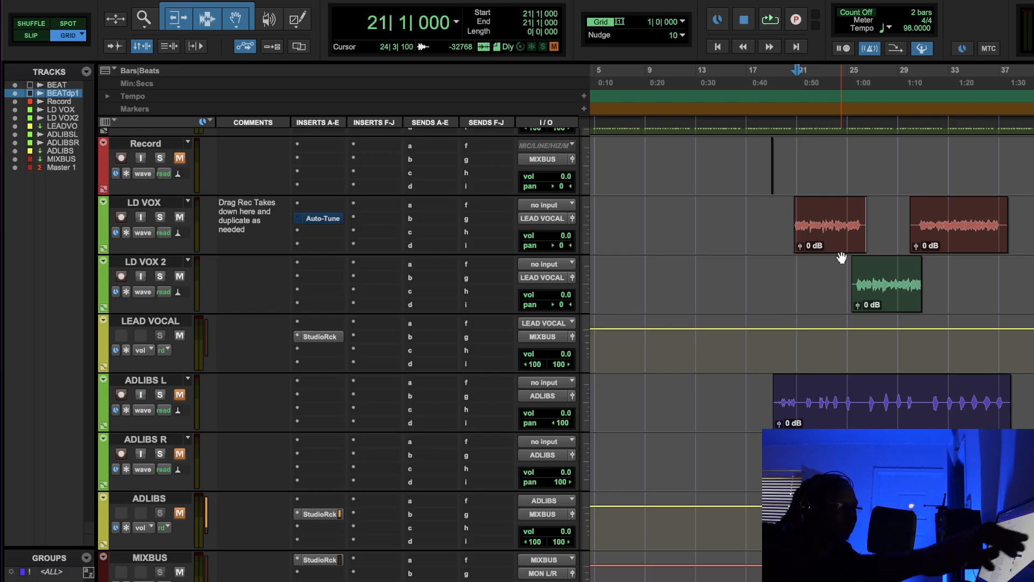
pyautogui.press('r')
pyautogui.press('t')
pyautogui.press('t')
pyautogui.press('t')
pyautogui.hscroll(4, 841, 258)
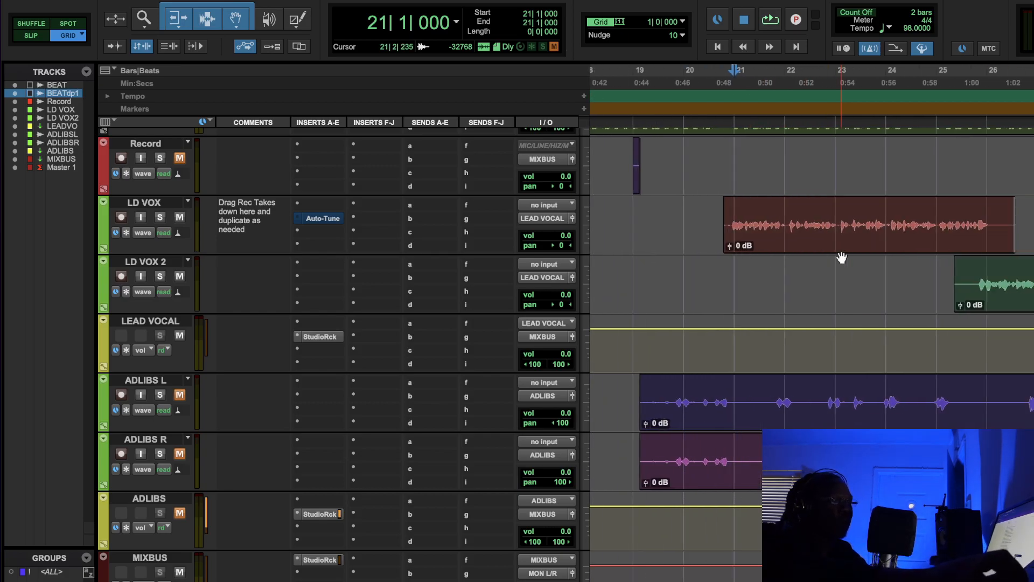
pyautogui.scroll(2, 841, 258)
pyautogui.hscroll(1, 842, 258)
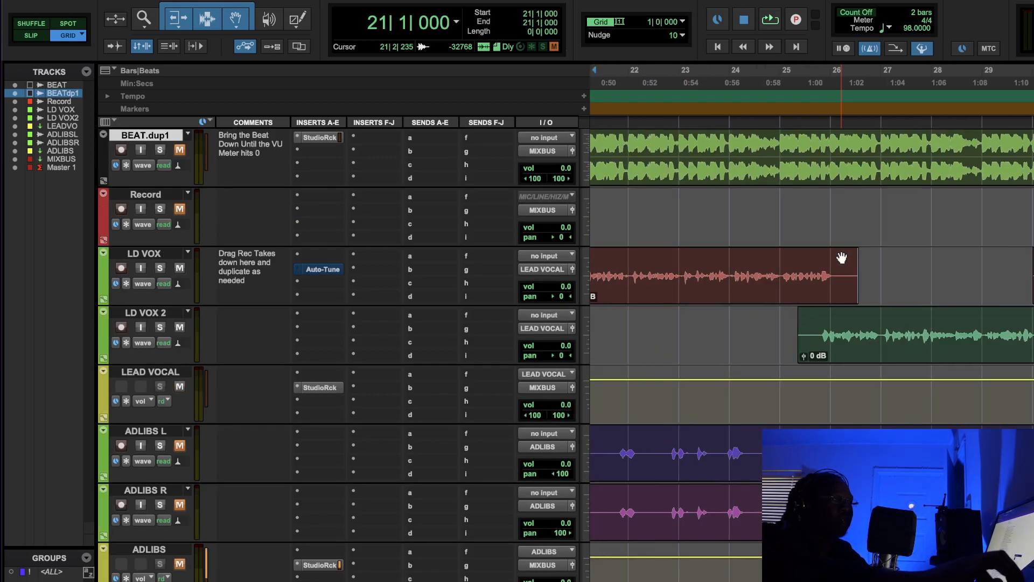
pyautogui.hscroll(-4, 842, 258)
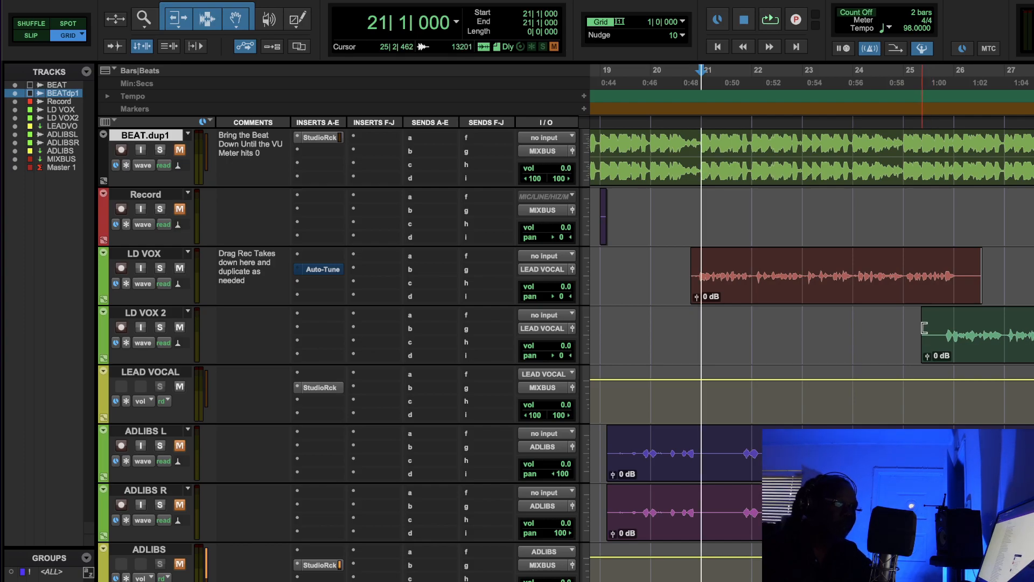
# - Trim the start of the first LD VOX clip to bar 21 in Grid mode
pyautogui.press('r')
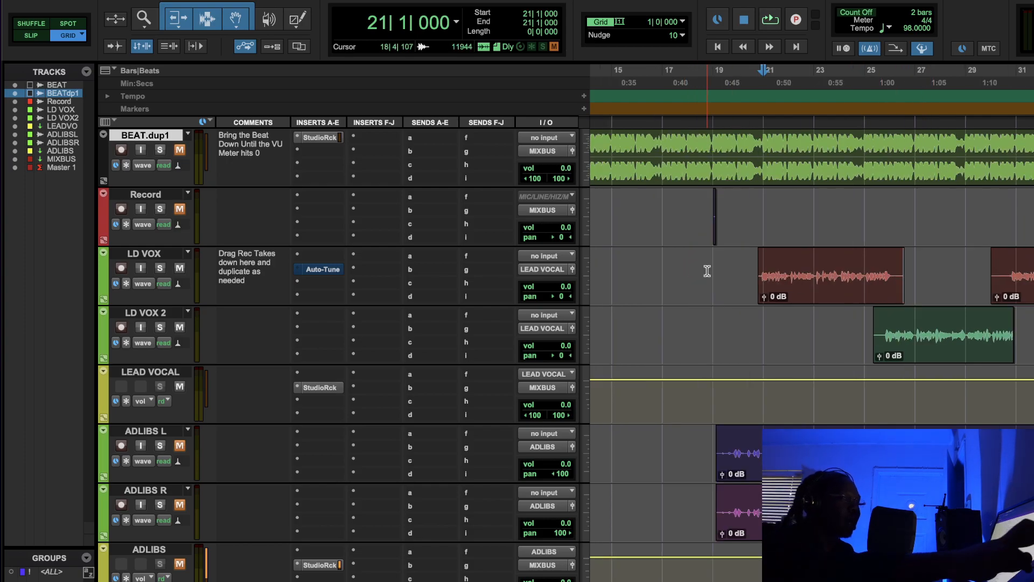
pyautogui.press('t')
pyautogui.press('t')
pyautogui.press('t')
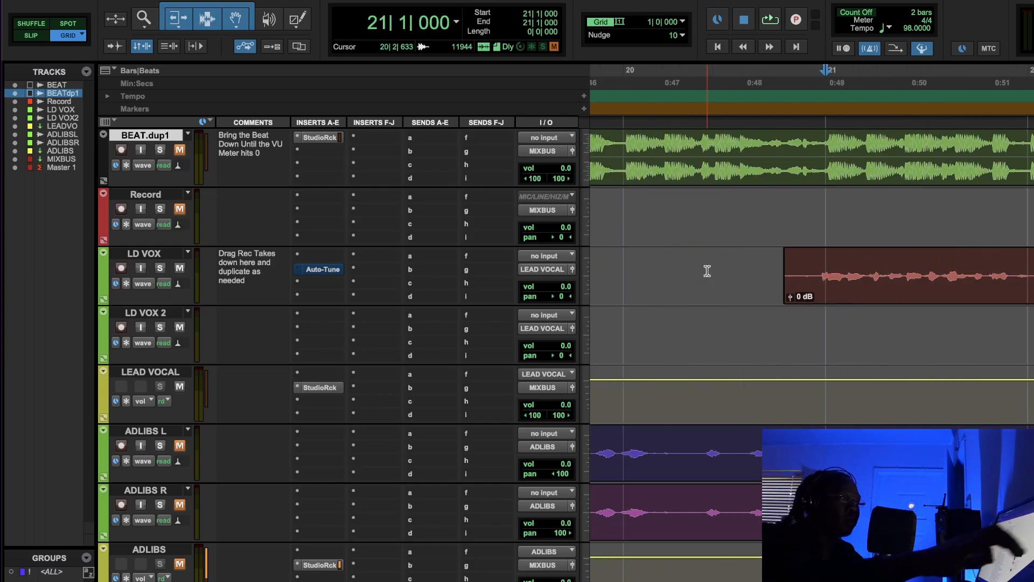
pyautogui.click(791, 271)
pyautogui.moveTo(799, 269); pyautogui.dragTo(800, 269)
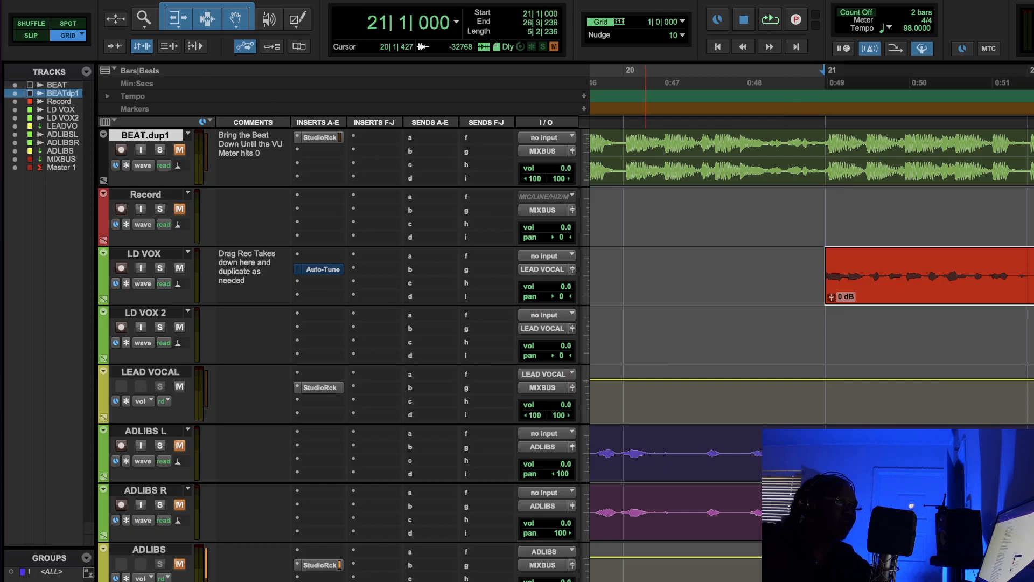
# - Switch the edit mode to Slip and undo the trim at the start of the first LD VOX clip
pyautogui.click(41, 41)
pyautogui.press('super+z')
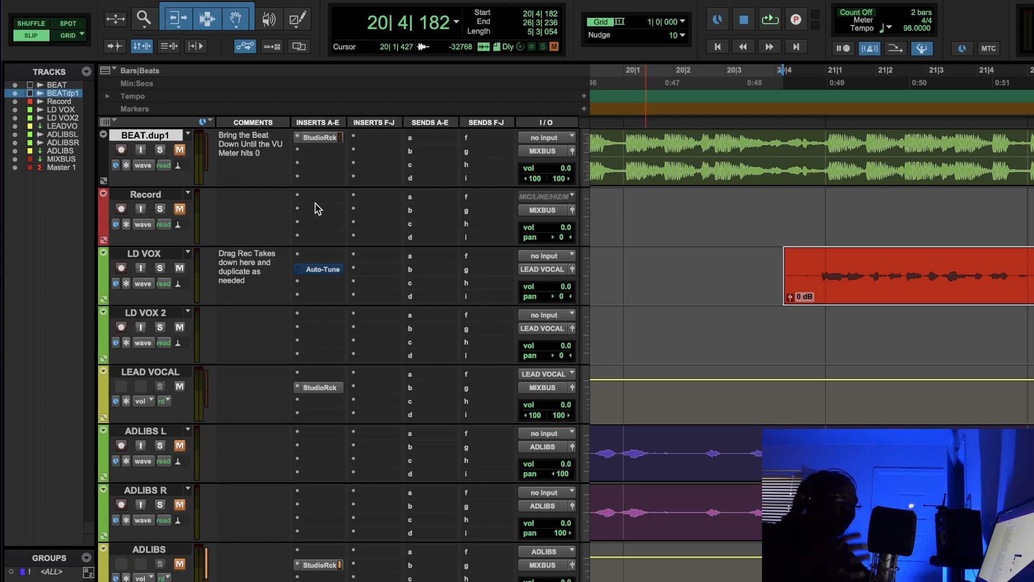
# - Play the song from bar 23 to audition the handover between the first LD VOX clip and the LD VOX 2 clip
pyautogui.press('r')
pyautogui.press('r')
pyautogui.press('r')
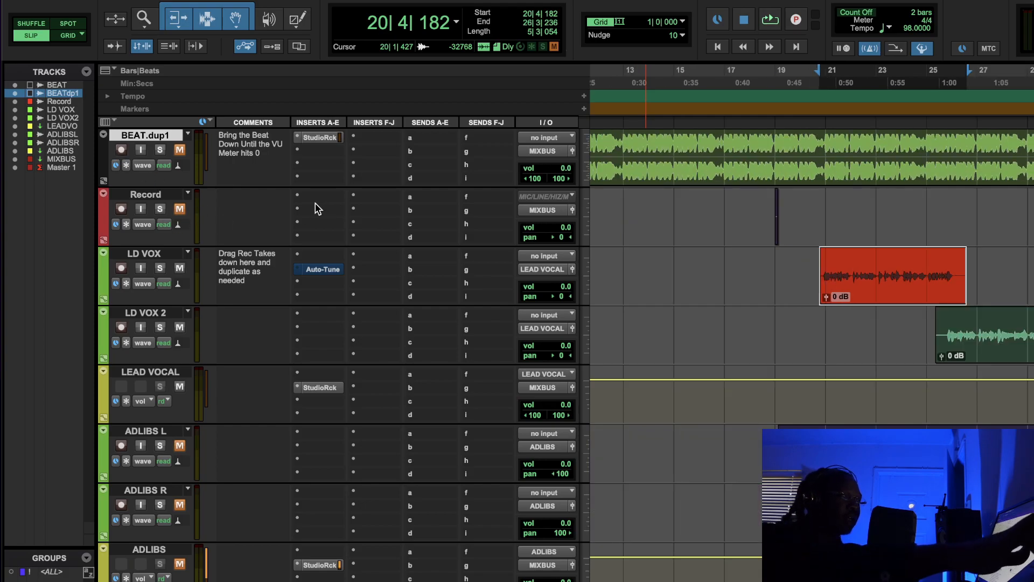
pyautogui.press('r')
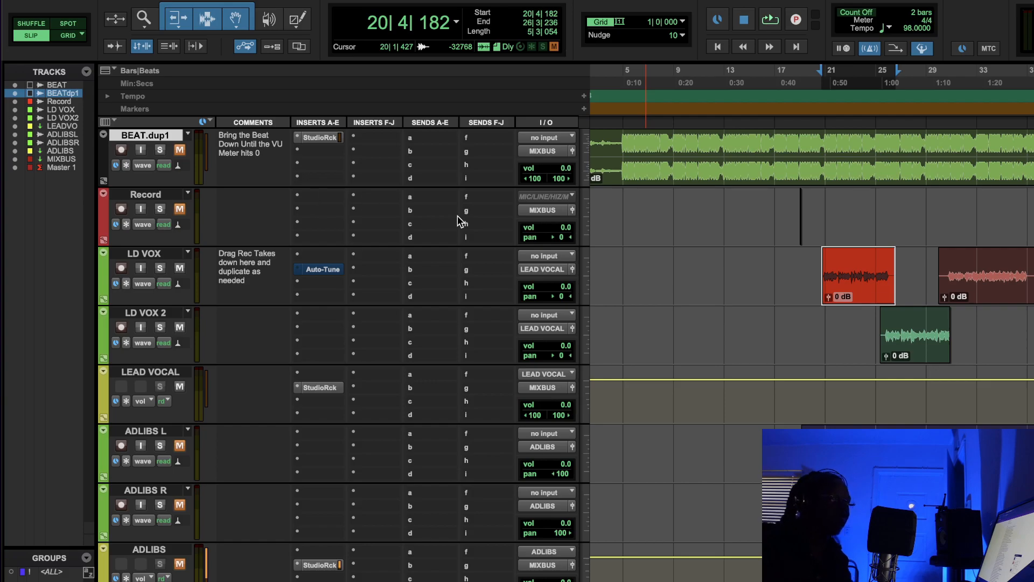
pyautogui.click(858, 75)
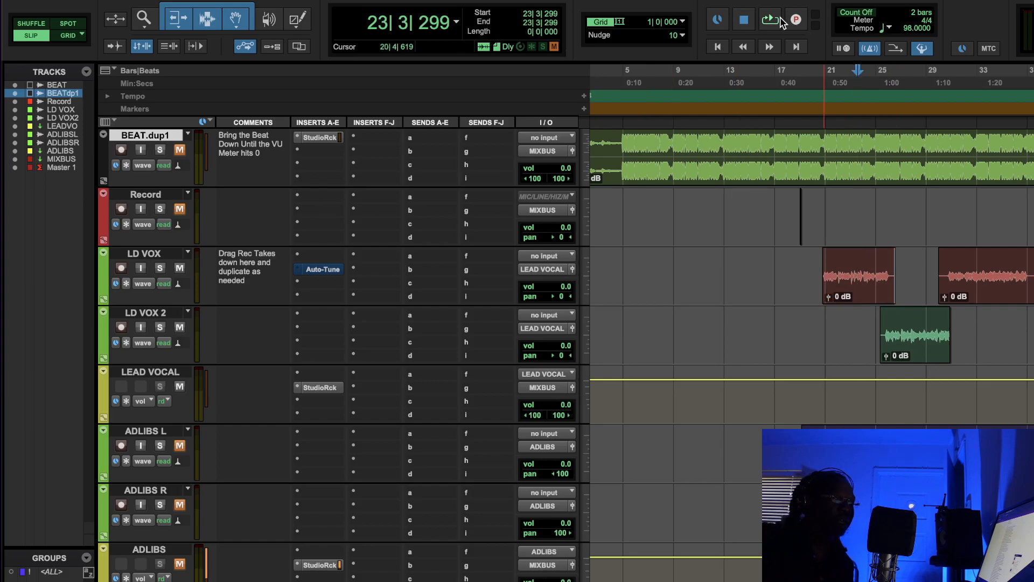
pyautogui.click(775, 20)
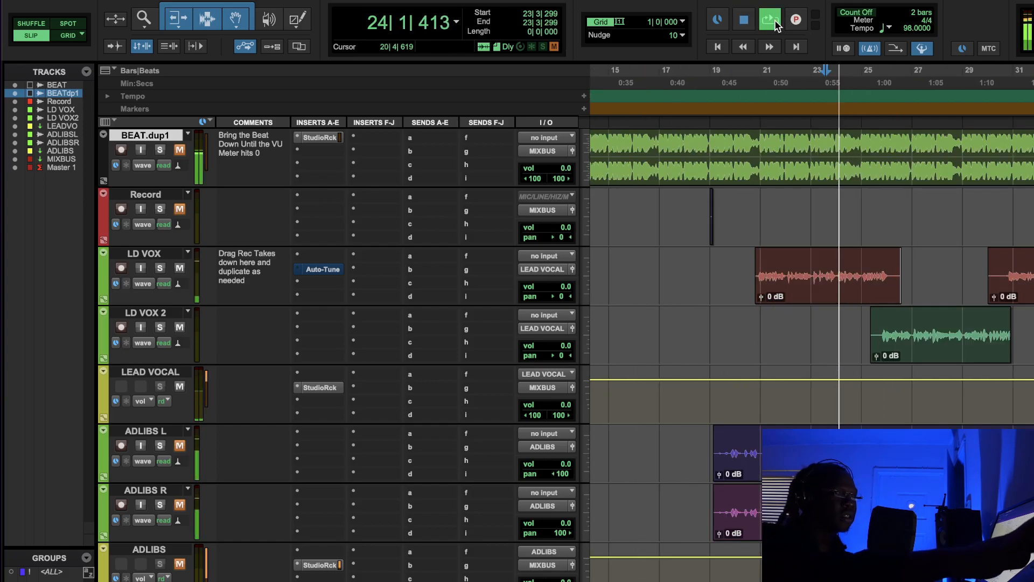
pyautogui.press('t')
pyautogui.press('t')
pyautogui.hscroll(1, 854, 167)
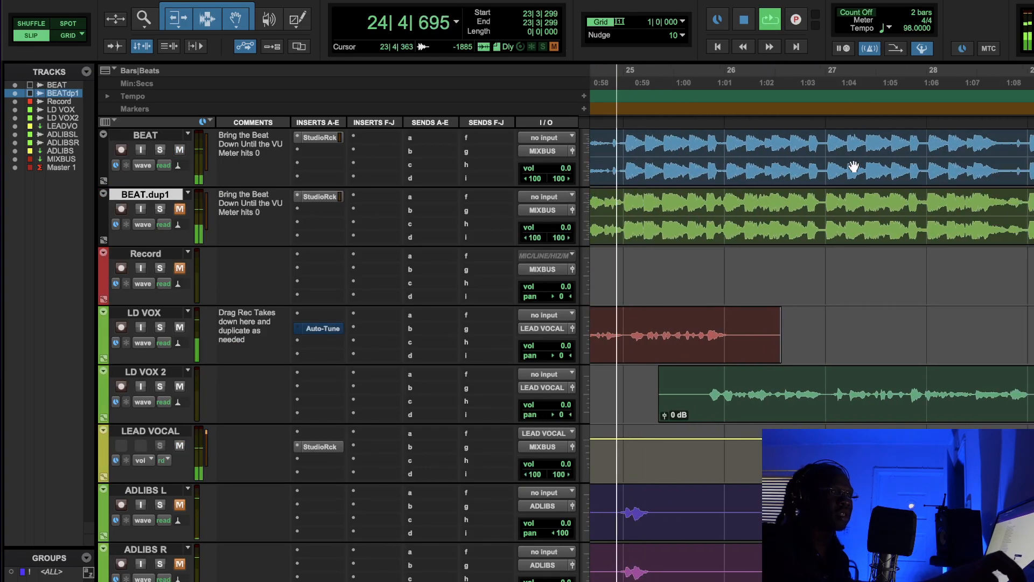
pyautogui.press('r')
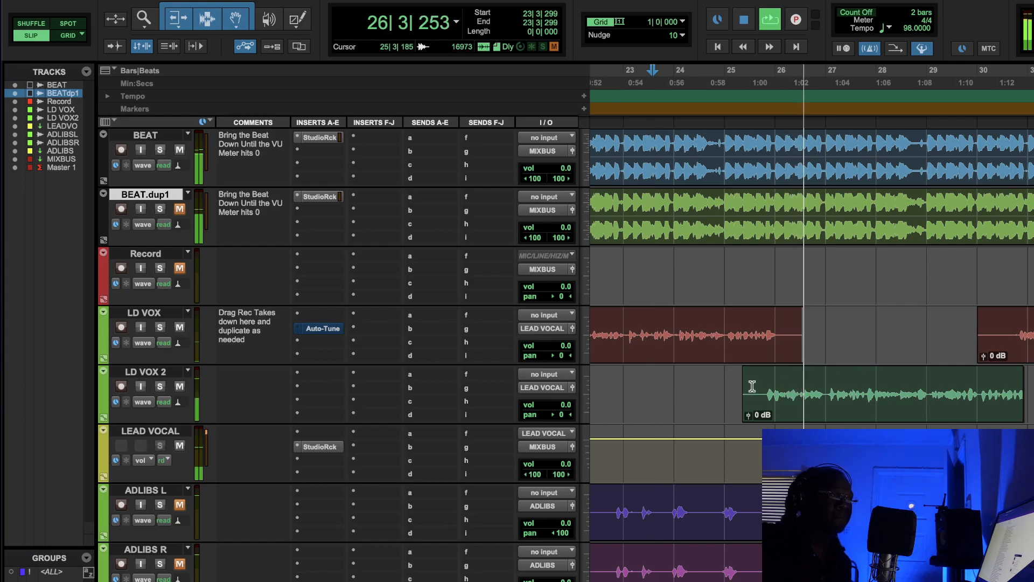
# - Trim the start of the LD VOX 2 clip to about 25|4|420, check it by playing from just before bar 25, and stop playback
pyautogui.moveTo(743, 378); pyautogui.dragTo(769, 376)
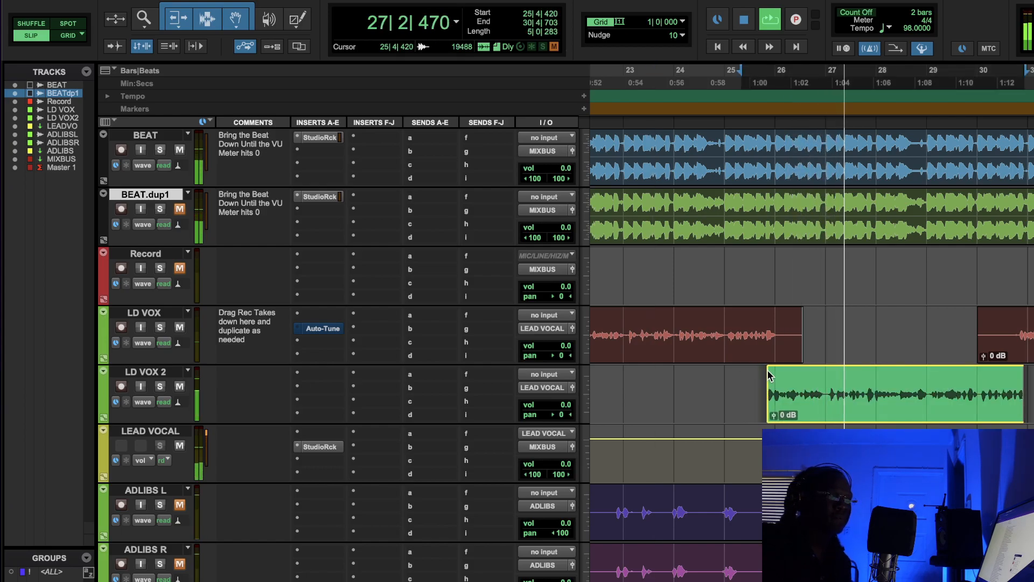
pyautogui.click(735, 74)
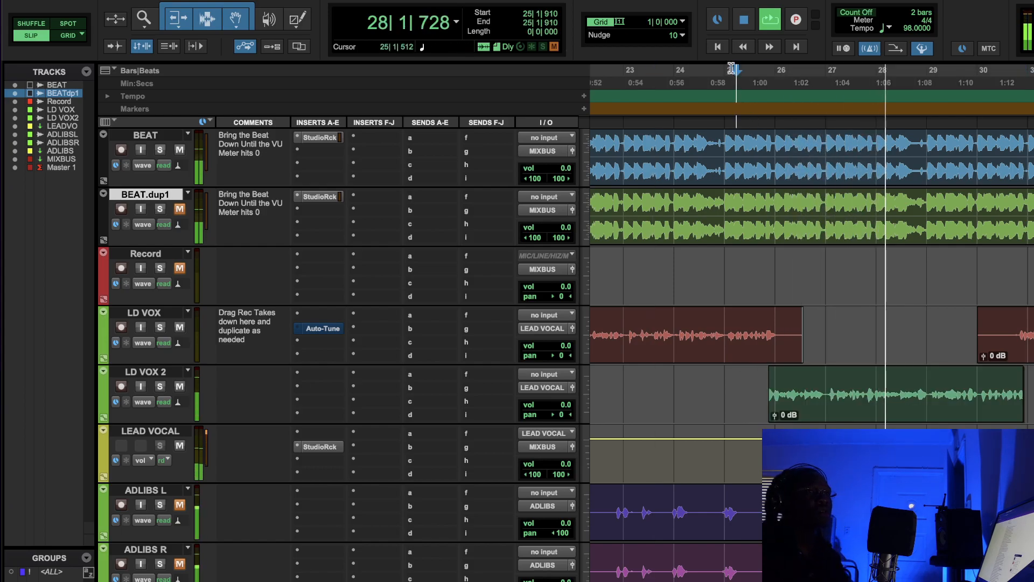
pyautogui.click(721, 80)
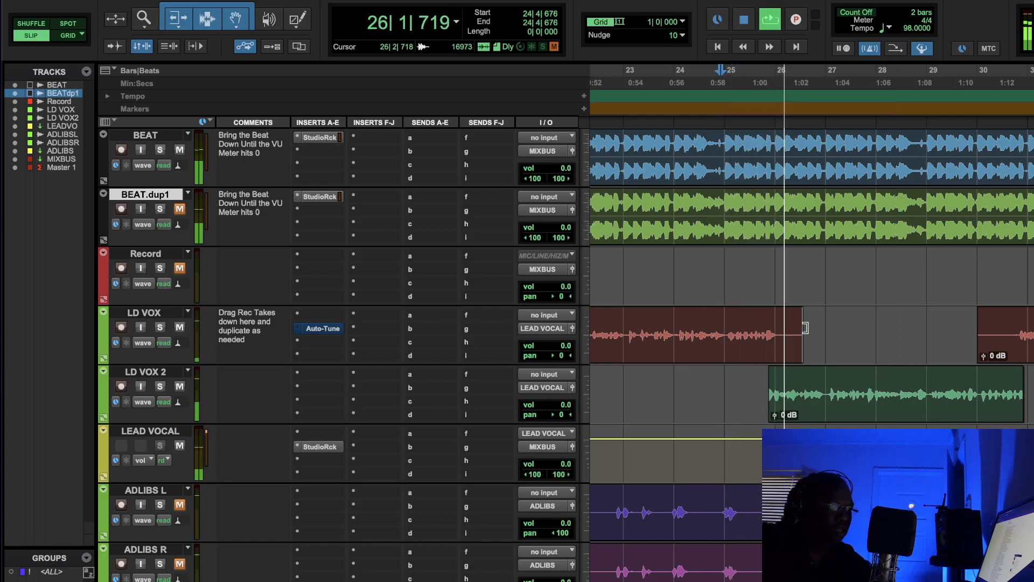
pyautogui.press('space')
# - Fine-trim the start of the LD VOX 2 clip to 25|4|505 and add a short fade-in ending at 25|4|576
pyautogui.press('r')
pyautogui.press('r')
pyautogui.press('t')
pyautogui.press('t')
pyautogui.press('t')
pyautogui.press('t')
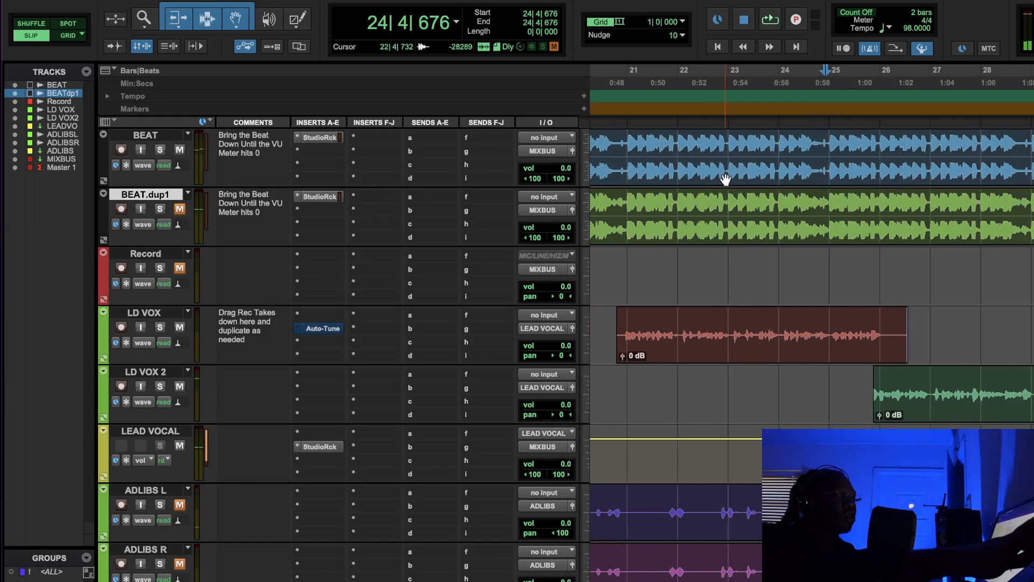
pyautogui.hscroll(3, 758, 287)
pyautogui.hscroll(2, 757, 286)
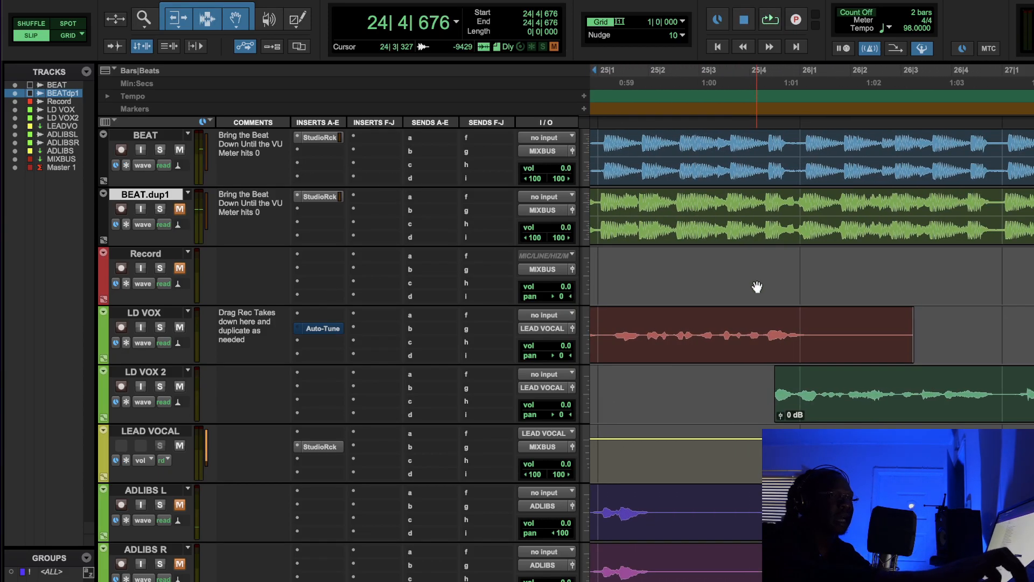
pyautogui.click(779, 382)
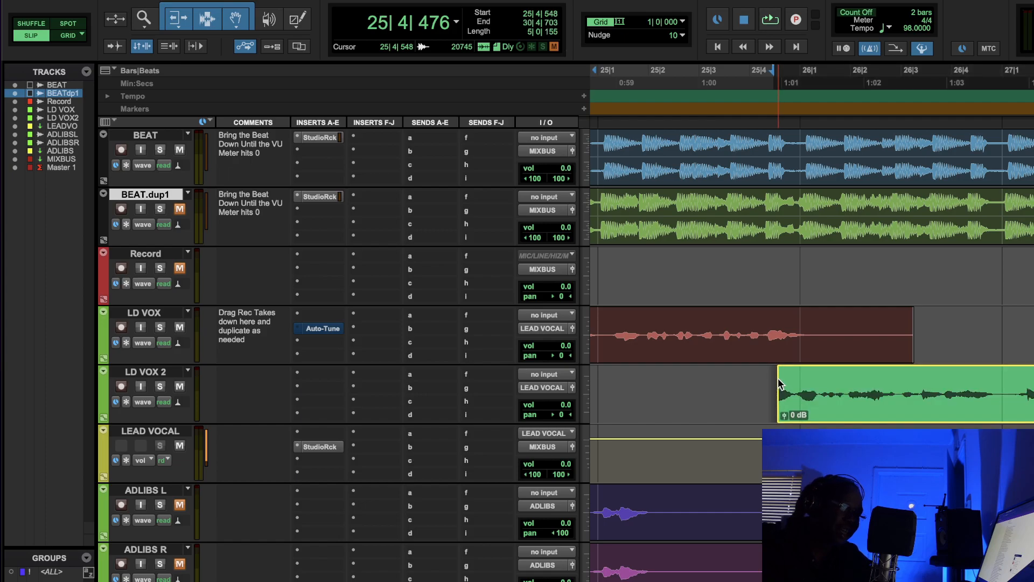
pyautogui.moveTo(778, 384); pyautogui.dragTo(776, 384)
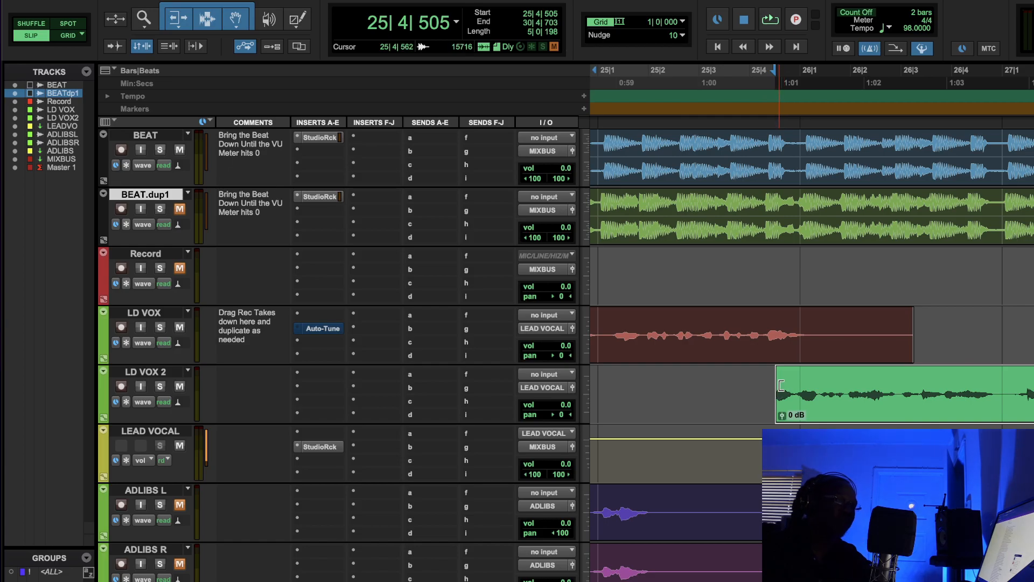
pyautogui.click(780, 382)
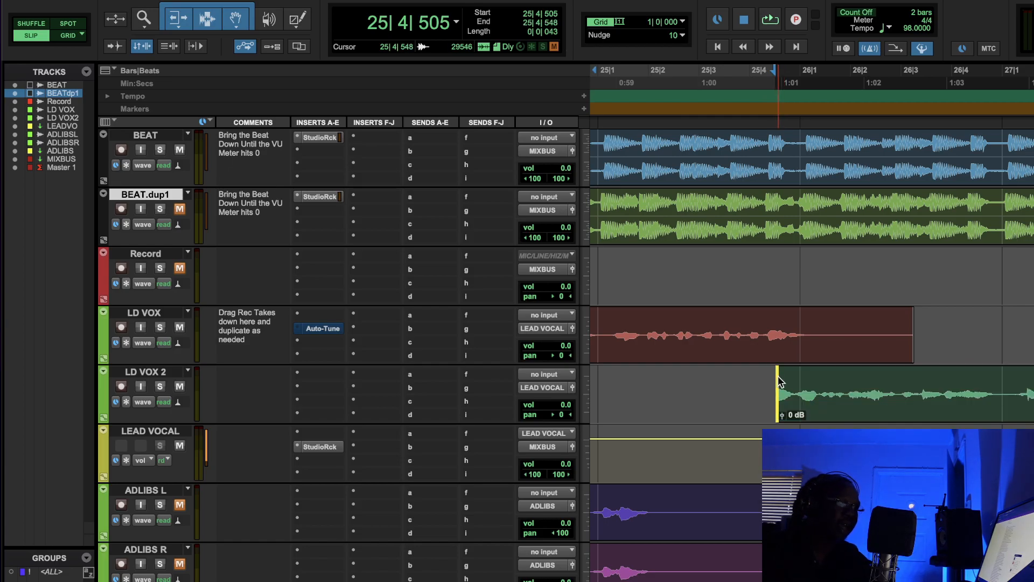
pyautogui.moveTo(780, 379); pyautogui.dragTo(781, 379)
# - Play from 24|2|263 through the handover into the LD VOX 2 clip, and stop playback
pyautogui.press('r')
pyautogui.press('r')
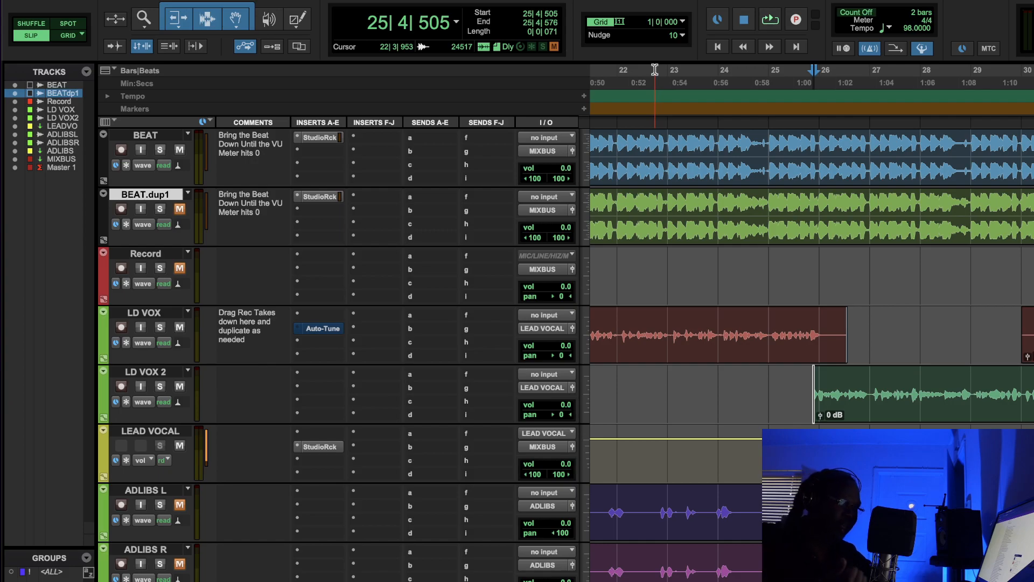
pyautogui.press('r')
pyautogui.click(780, 81)
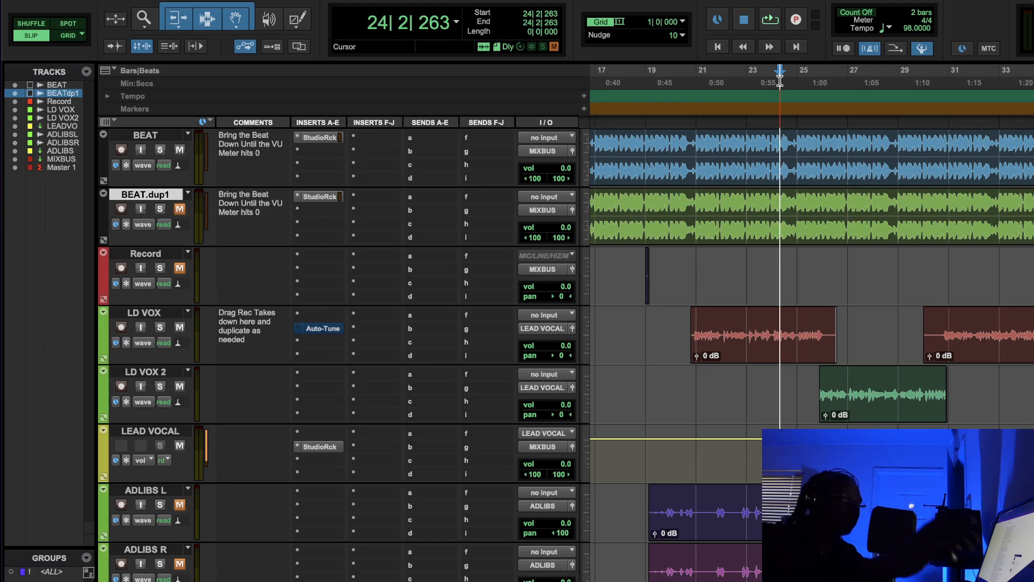
pyautogui.press('space')
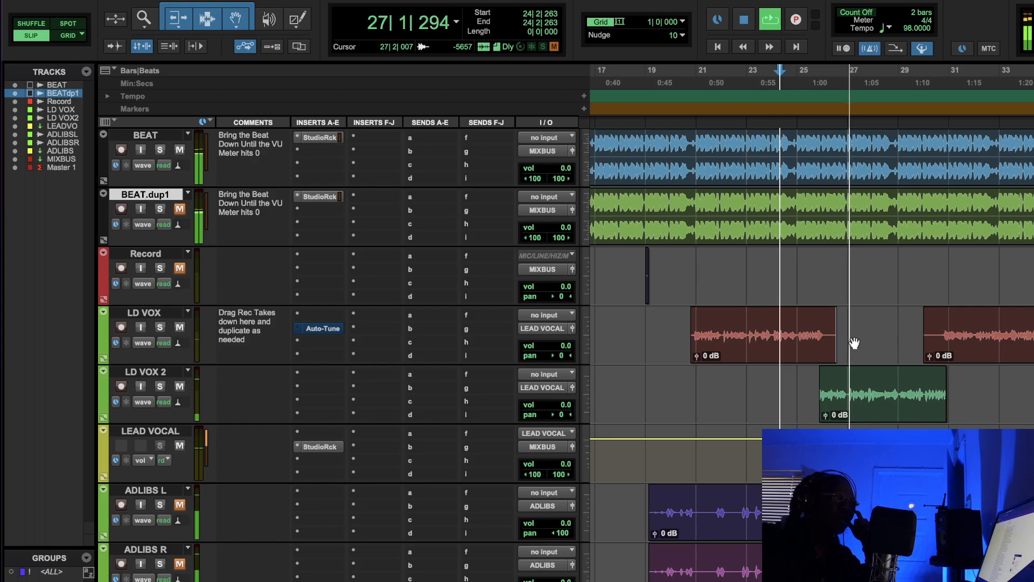
pyautogui.press('space')
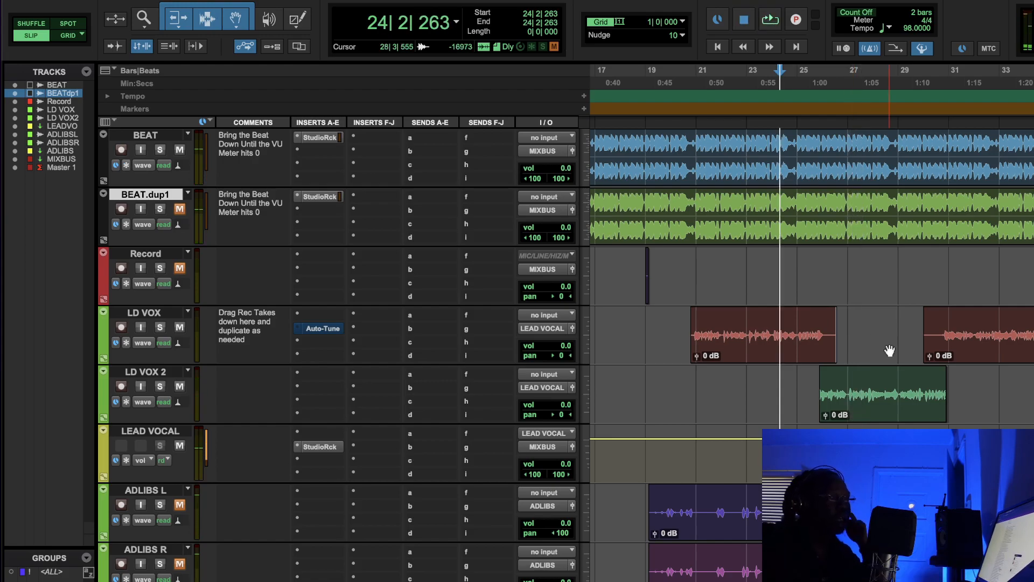
# - Trim the start of the second LD VOX clip to about 30|3 and audition the transition from 30|1|028 and 29|2|292
pyautogui.moveTo(929, 325); pyautogui.dragTo(936, 319)
pyautogui.click(925, 91)
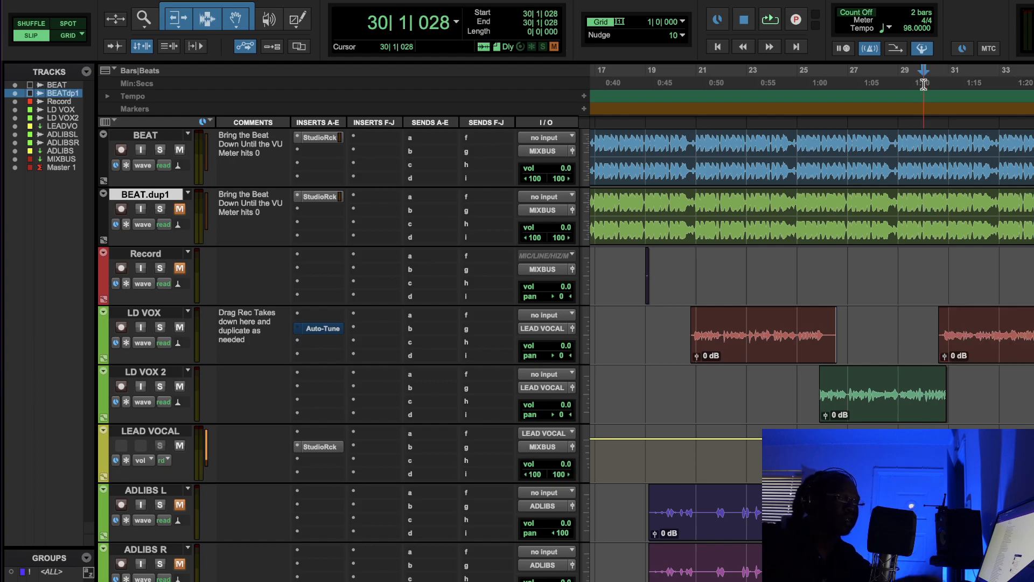
pyautogui.press('space')
pyautogui.press('t')
pyautogui.press('t')
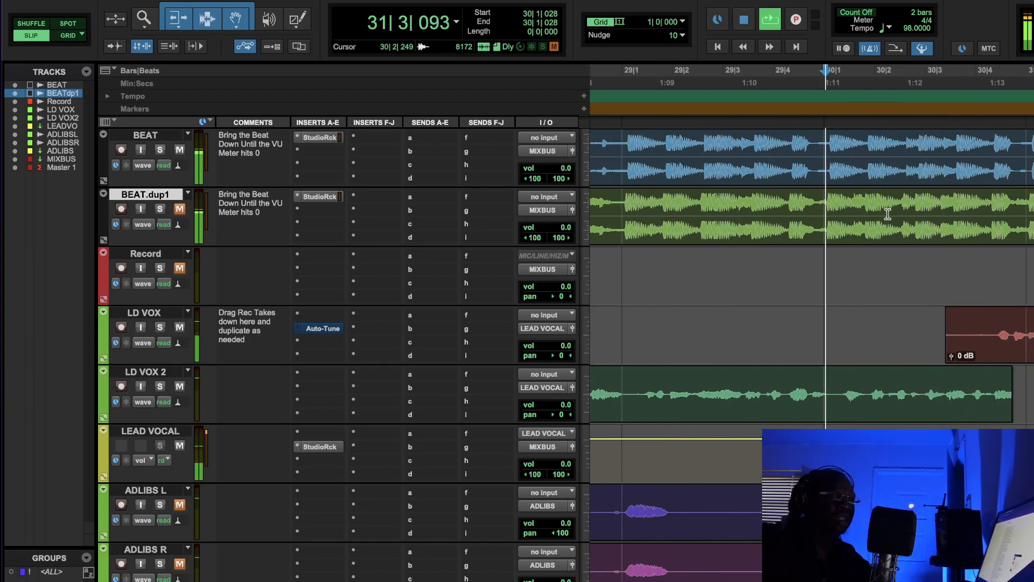
pyautogui.click(688, 88)
pyautogui.press('space')
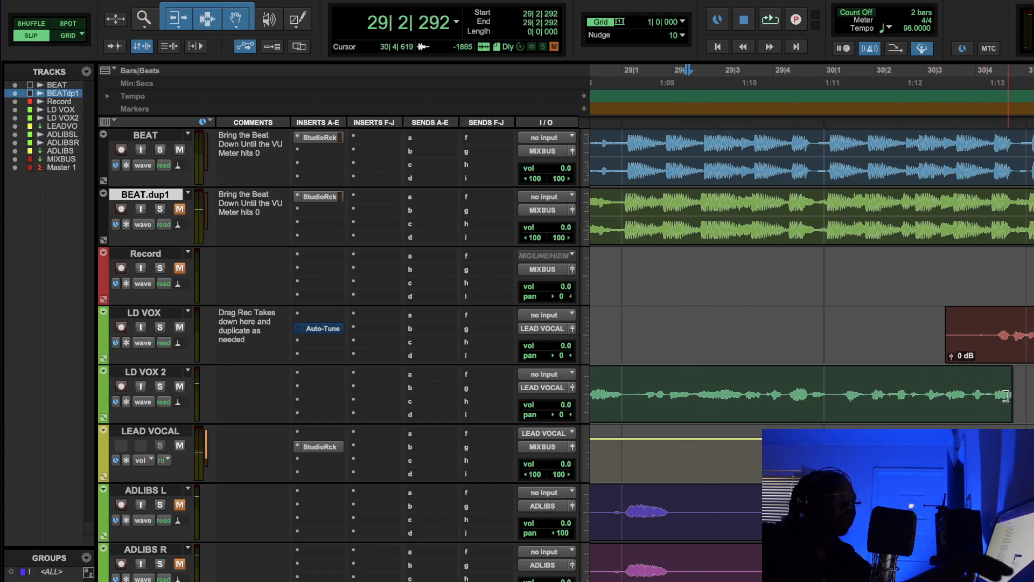
# - Try extending the end of the LD VOX 2 clip to 30|4|917, and undo the extension
pyautogui.hscroll(3, 1004, 398)
pyautogui.moveTo(960, 388)
pyautogui.mouseDown()
pyautogui.moveTo(989, 389)
pyautogui.moveTo(972, 389)
pyautogui.mouseUp()
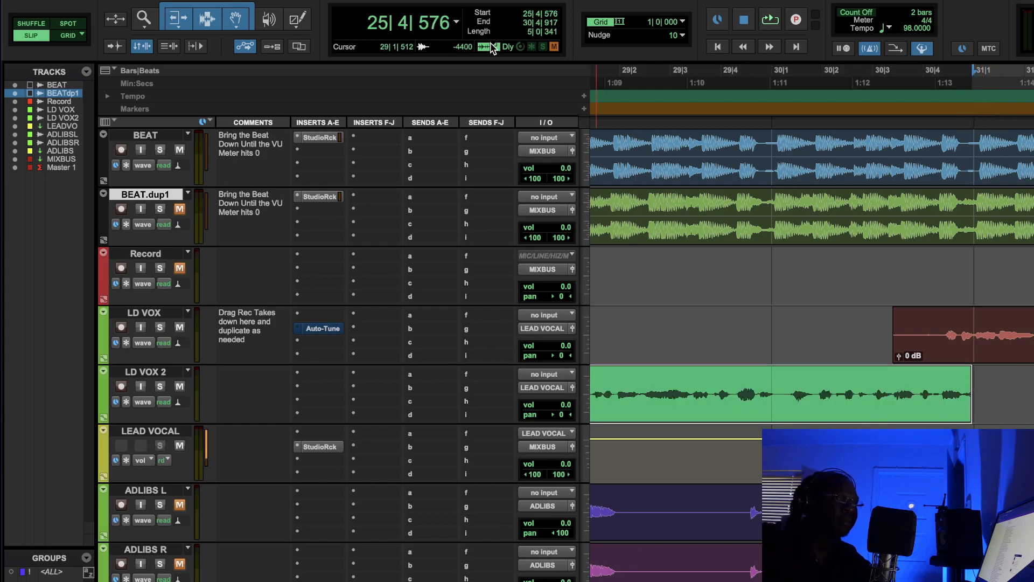
pyautogui.click(171, 11)
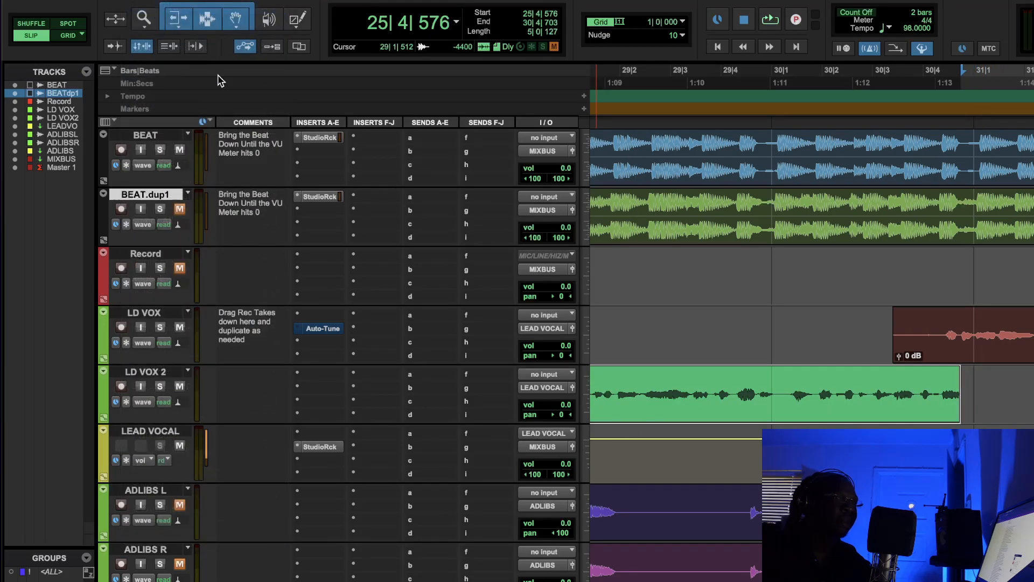
# - Play from 29|3|000 to audition the overlap of the LD VOX 2 clip and the second LD VOX clip, and stop playback
pyautogui.click(674, 86)
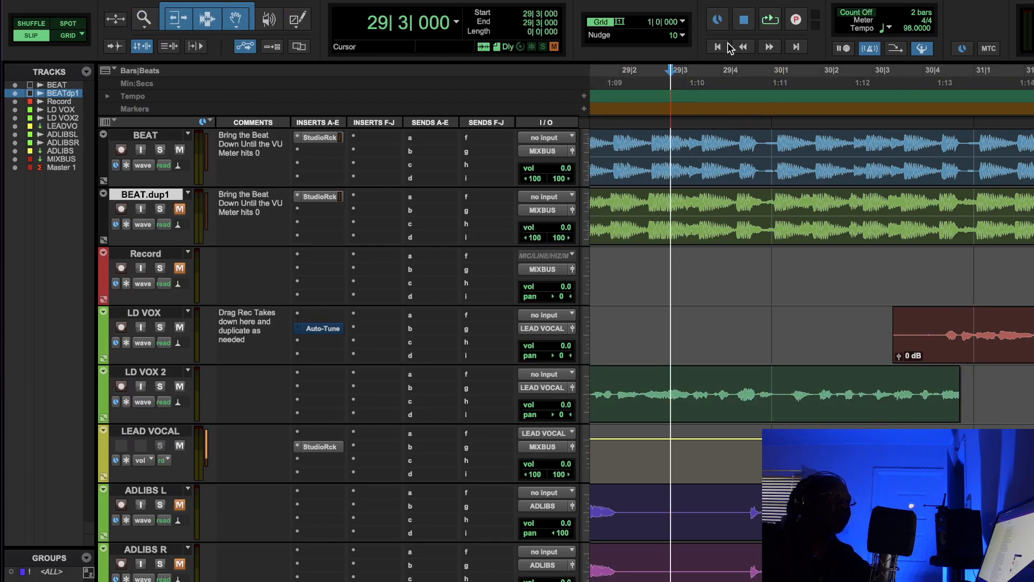
pyautogui.click(765, 22)
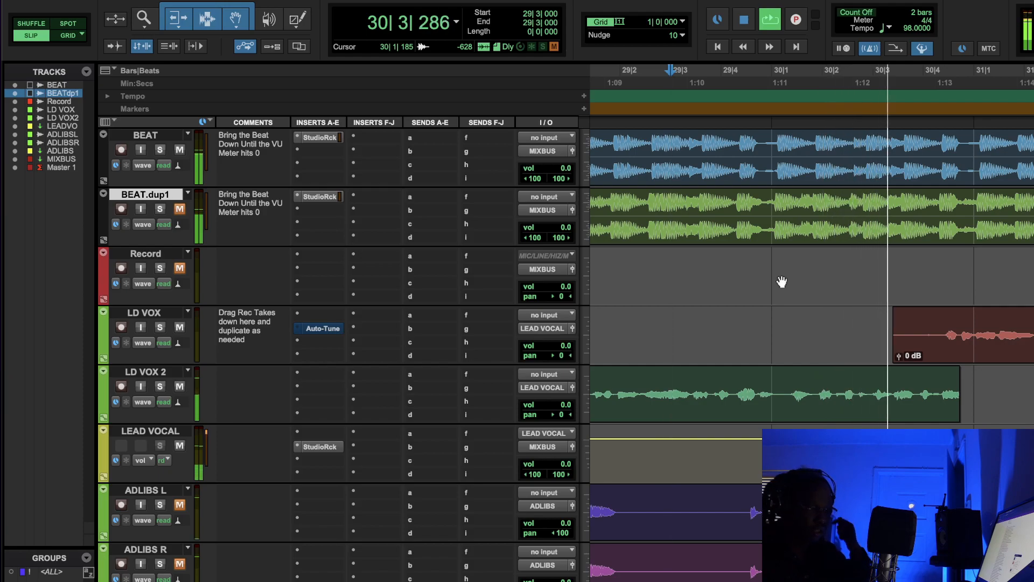
pyautogui.click(746, 20)
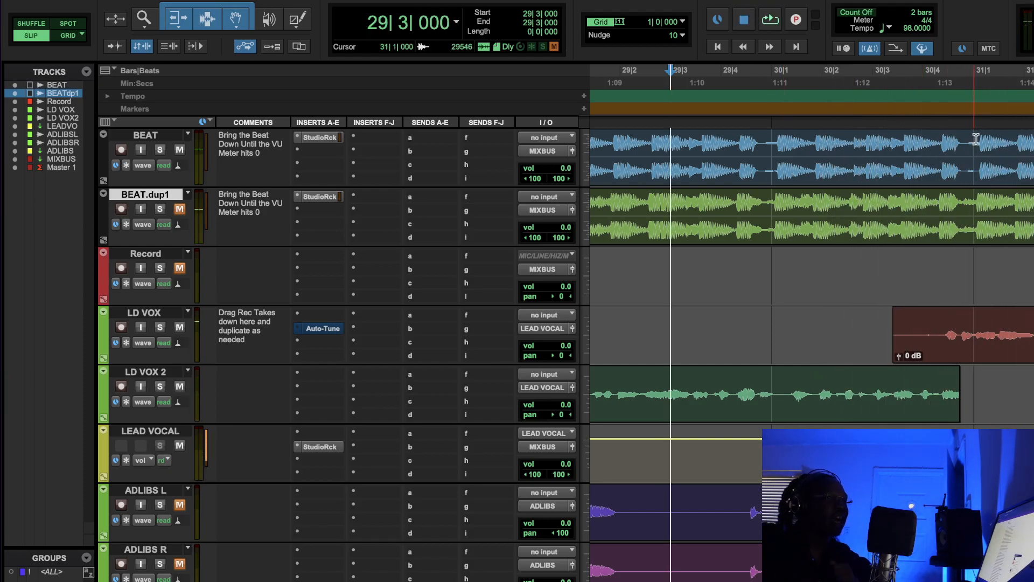
# - Unmute the ADLIBS L, ADLIBS R and ADLIBS tracks
pyautogui.scroll(-5, 210, 308)
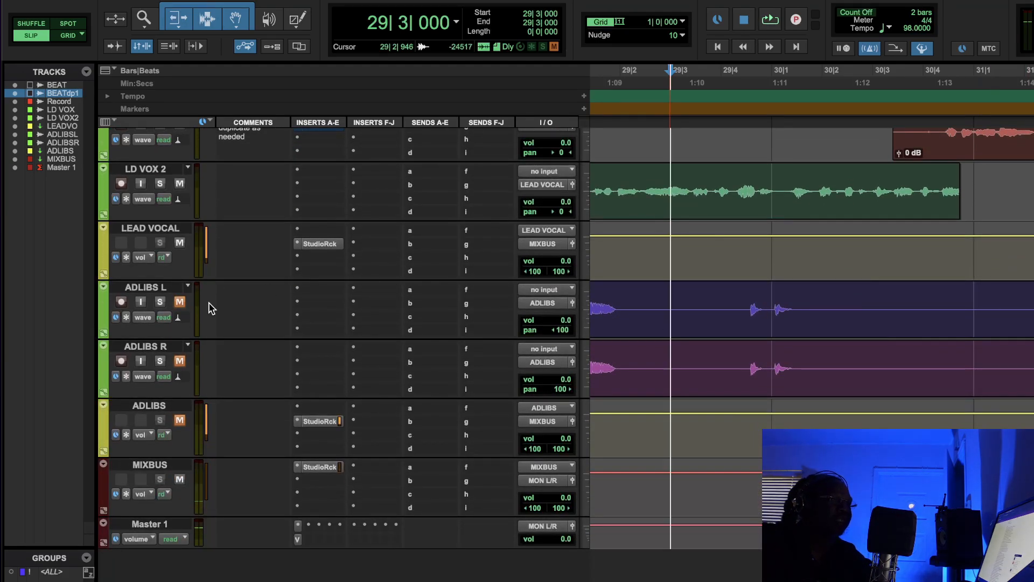
pyautogui.click(178, 302)
pyautogui.click(179, 361)
pyautogui.click(179, 421)
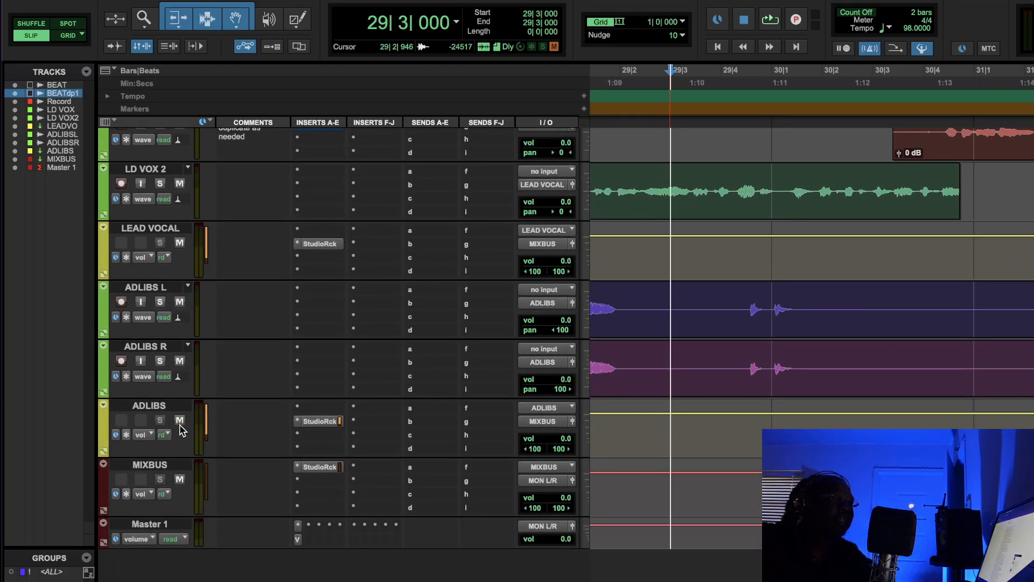
# - Open the MIXBUS StudioRack, examine its PuigChild 670 compressor and PuigTec EQP1A equalizer, and close the equalizer
pyautogui.click(325, 467)
pyautogui.moveTo(350, 265); pyautogui.dragTo(345, 172)
pyautogui.click(269, 364)
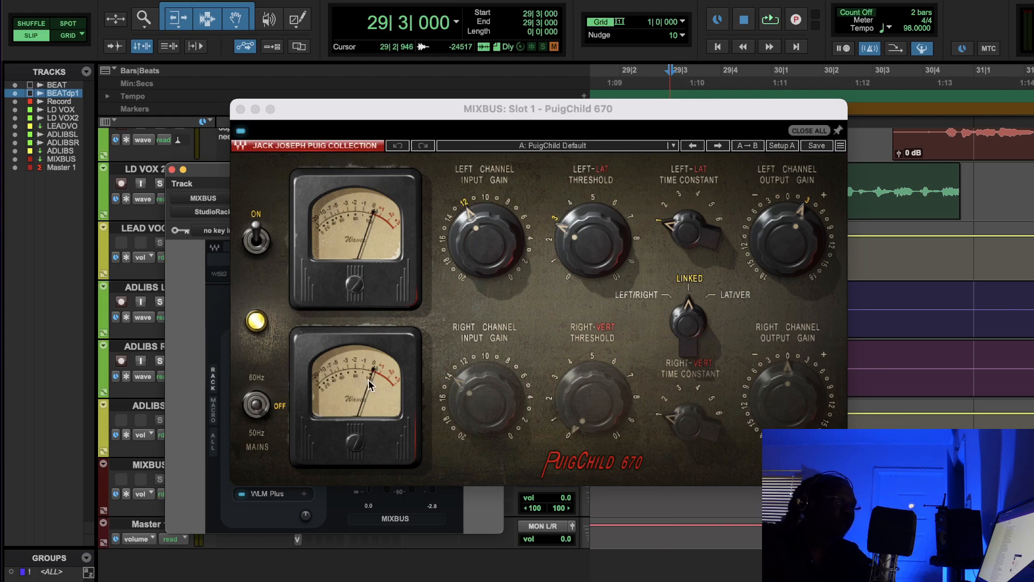
pyautogui.moveTo(480, 106); pyautogui.dragTo(552, 109)
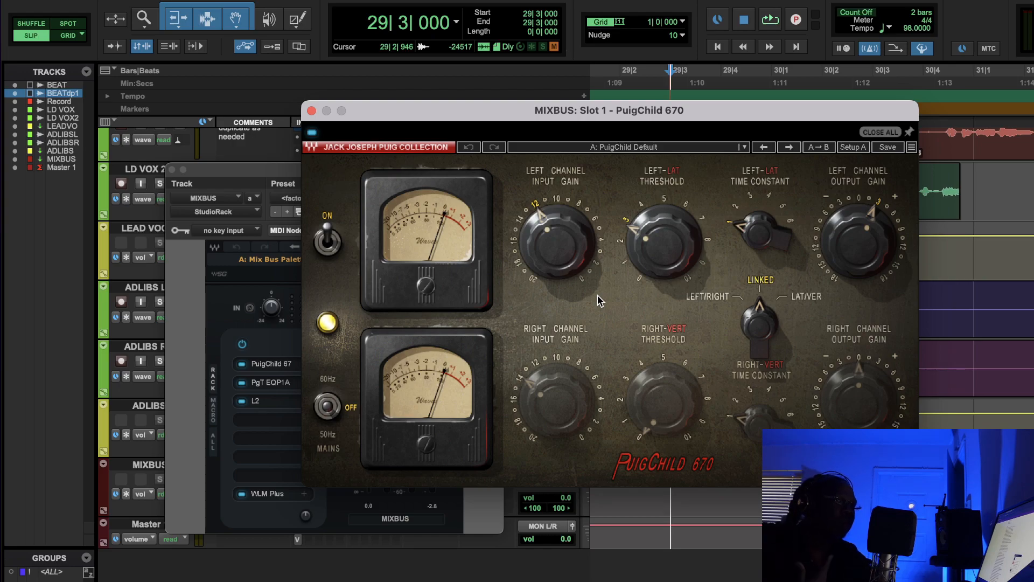
pyautogui.click(286, 384)
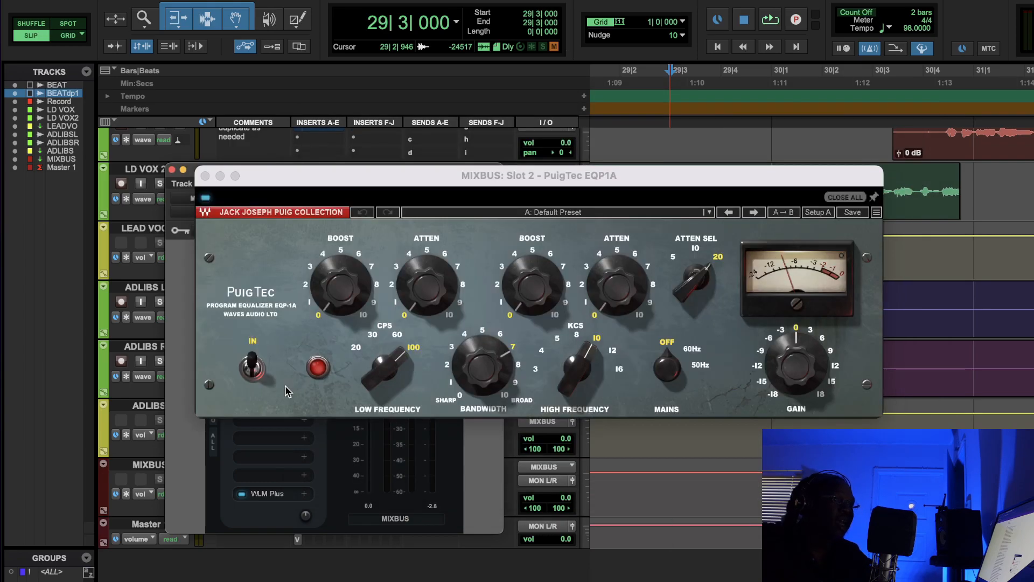
pyautogui.click(204, 176)
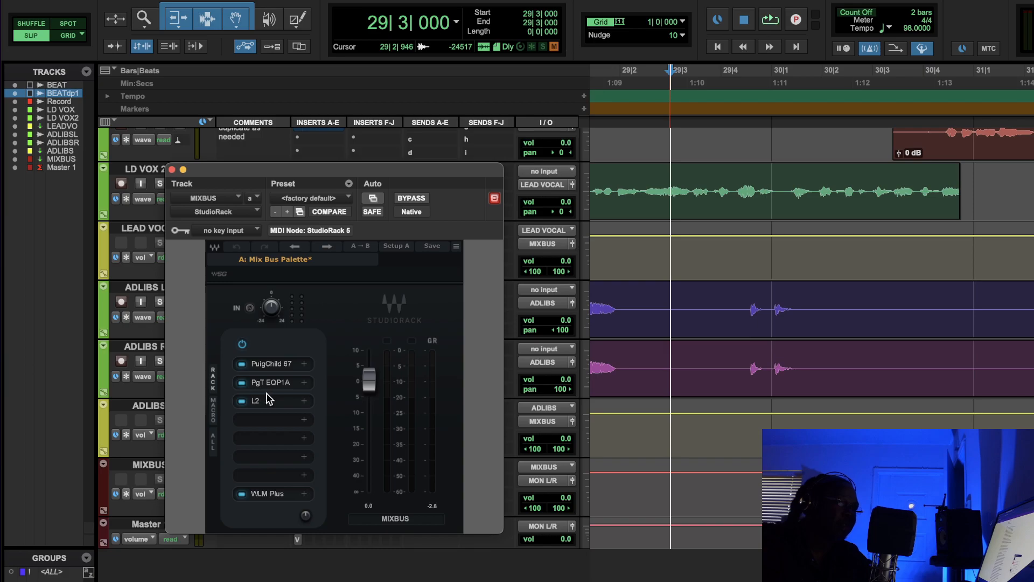
# - Reopen the MIXBUS PuigChild 670, play from 29|3|000, and lower its left threshold to 0.0
pyautogui.click(277, 364)
pyautogui.moveTo(583, 114); pyautogui.dragTo(445, 160)
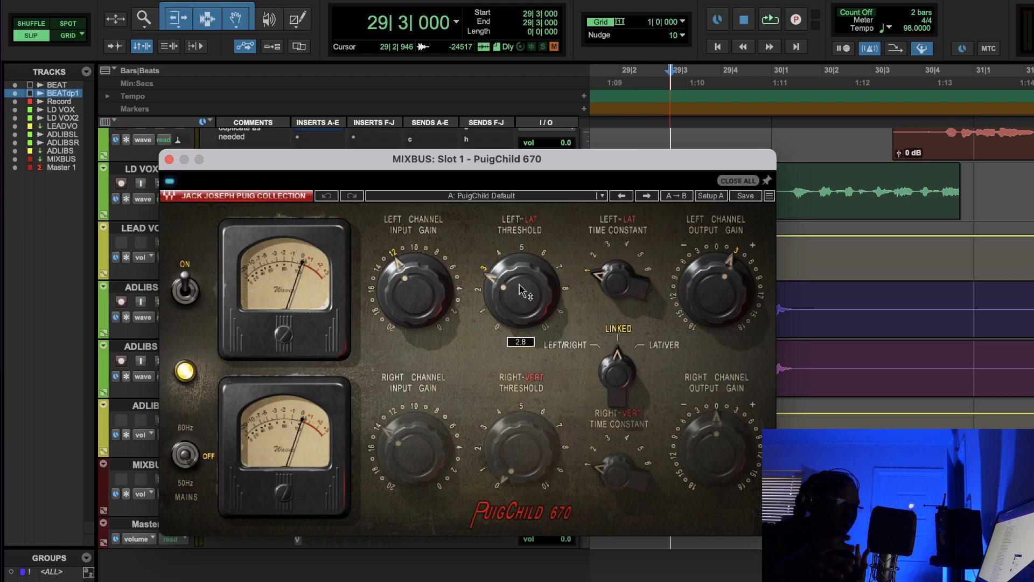
pyautogui.click(774, 20)
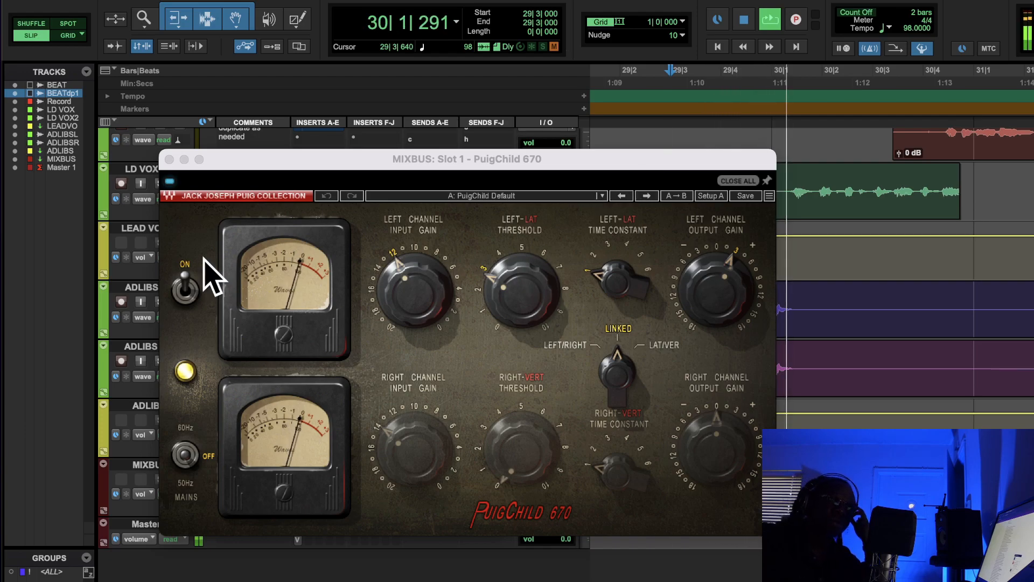
pyautogui.moveTo(502, 282); pyautogui.dragTo(502, 345)
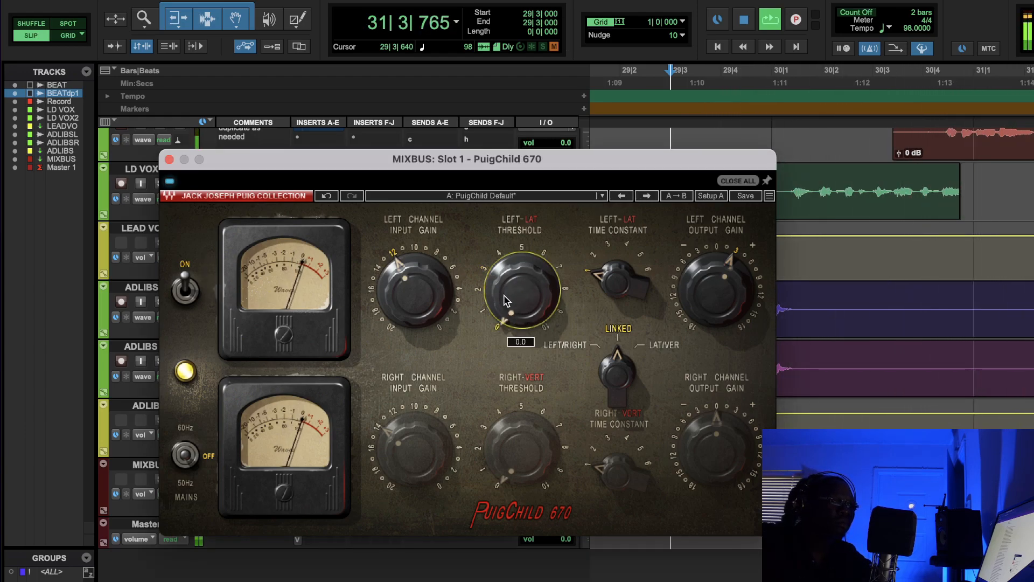
# - Compare the PuigChild's lowered left threshold with its earlier setting, leave the change undone, stop playback, and close the MIXBUS plugins
pyautogui.click(327, 197)
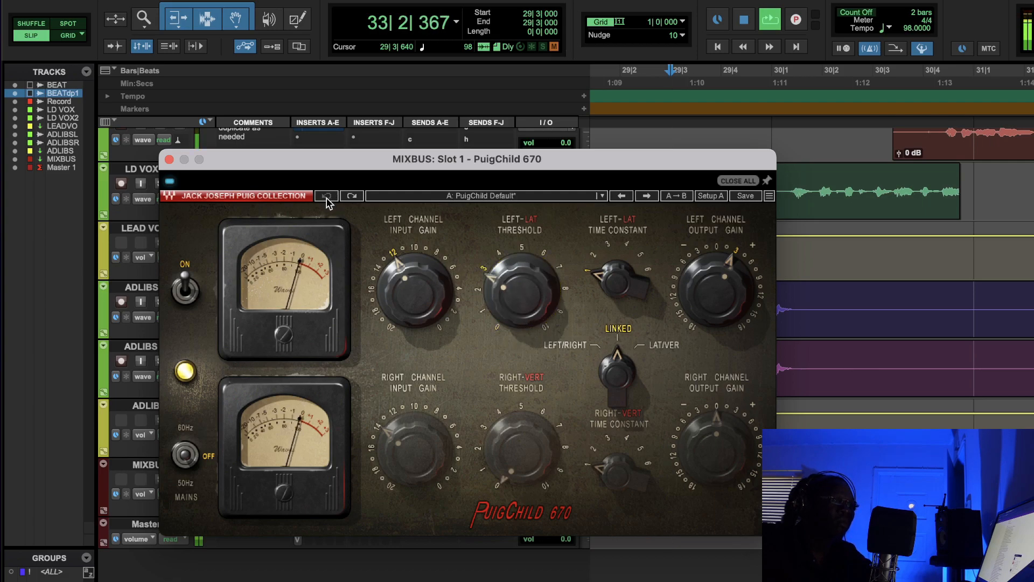
pyautogui.click(353, 196)
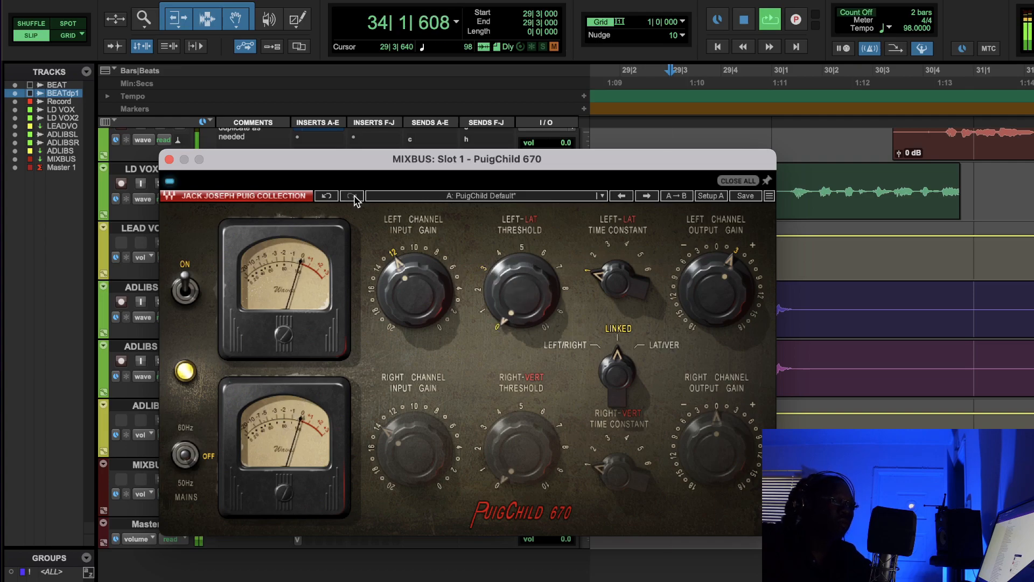
pyautogui.click(330, 198)
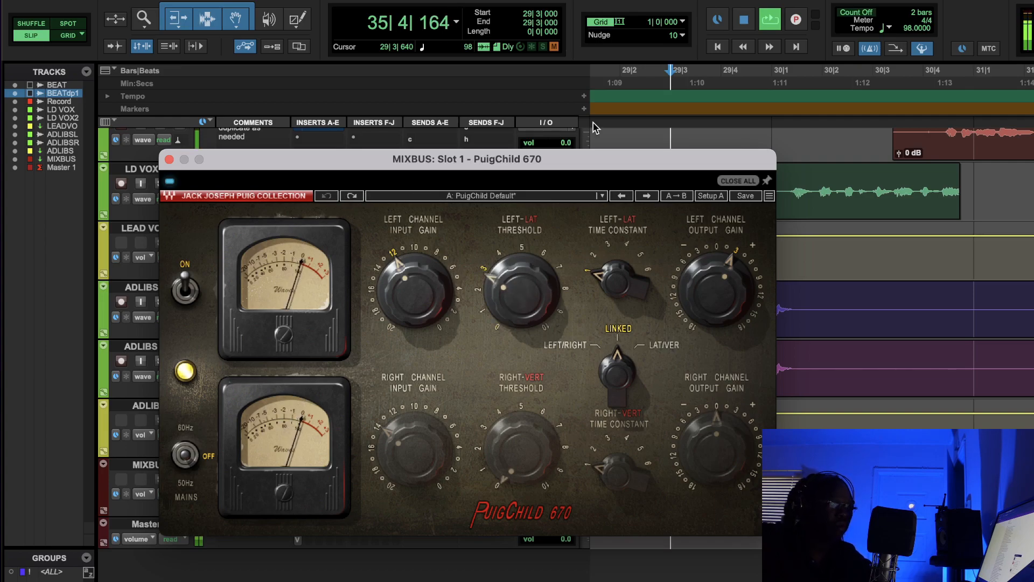
pyautogui.click(447, 24)
pyautogui.press('space')
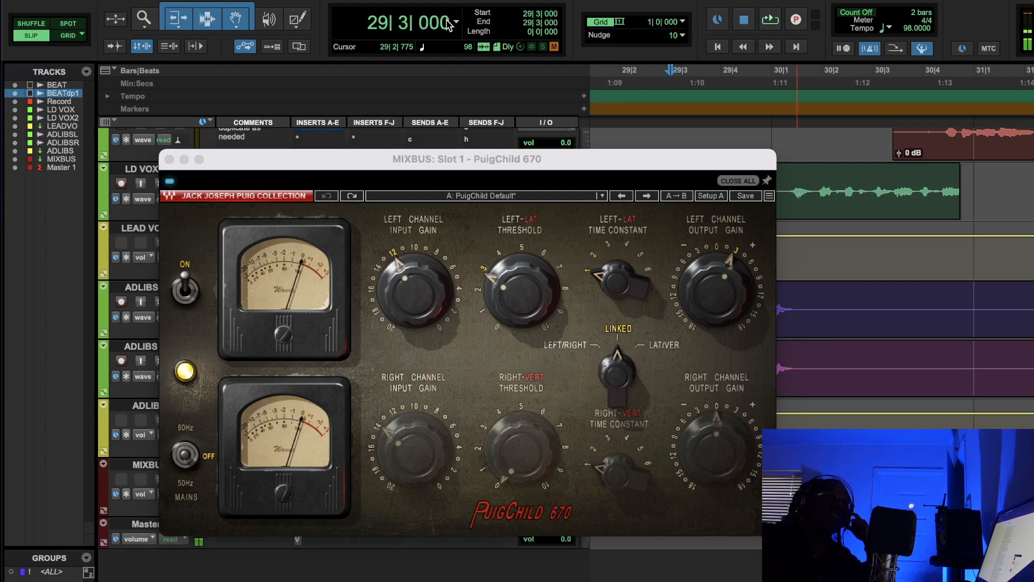
pyautogui.click(169, 160)
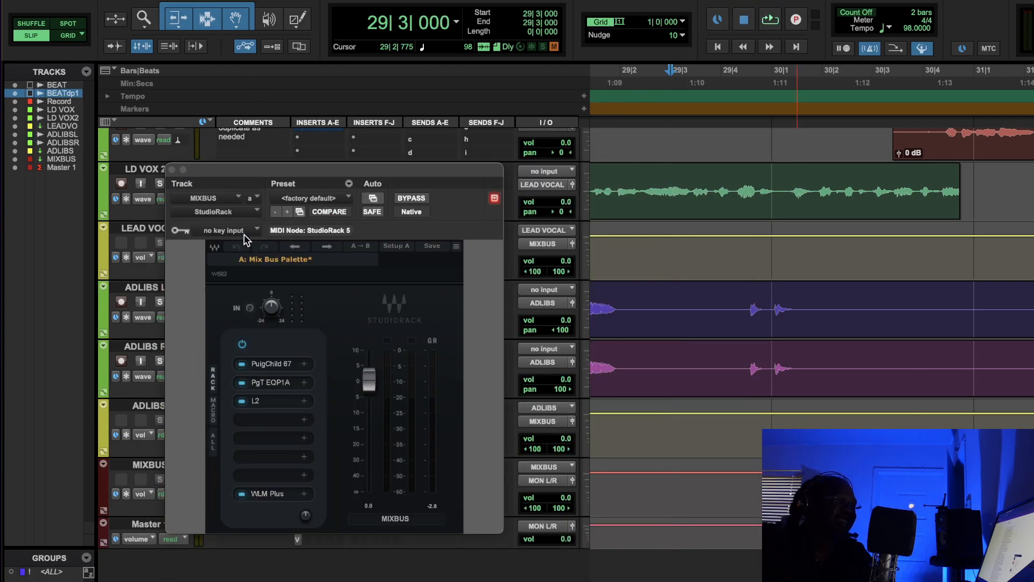
pyautogui.click(172, 169)
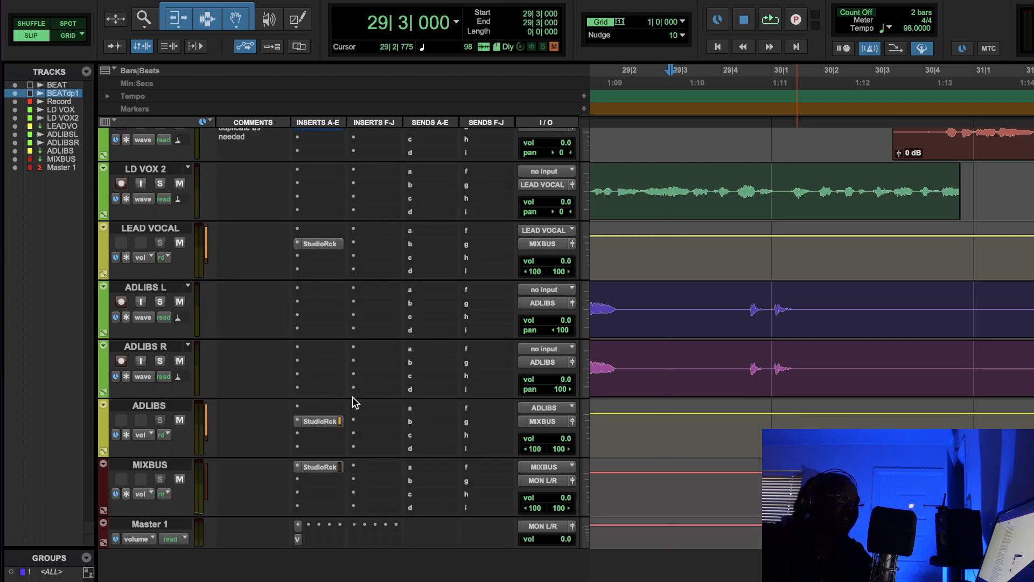
# - Open the StudioRack on the ADLIBS track and reposition it so its Rio Adlibs chain can be examined
pyautogui.press('r')
pyautogui.press('r')
pyautogui.press('r')
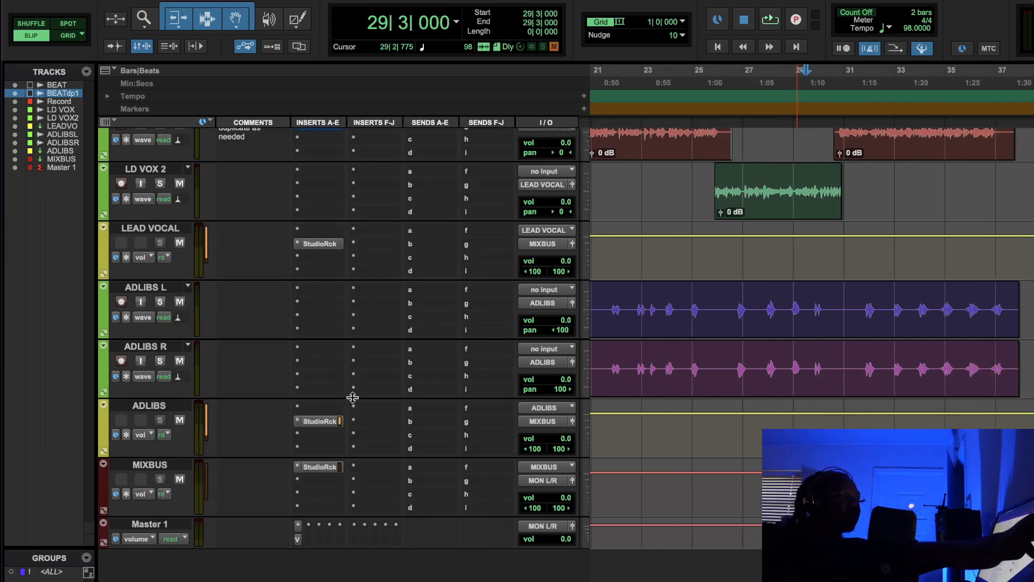
pyautogui.press('r')
pyautogui.scroll(4, 697, 423)
pyautogui.hscroll(-4, 697, 422)
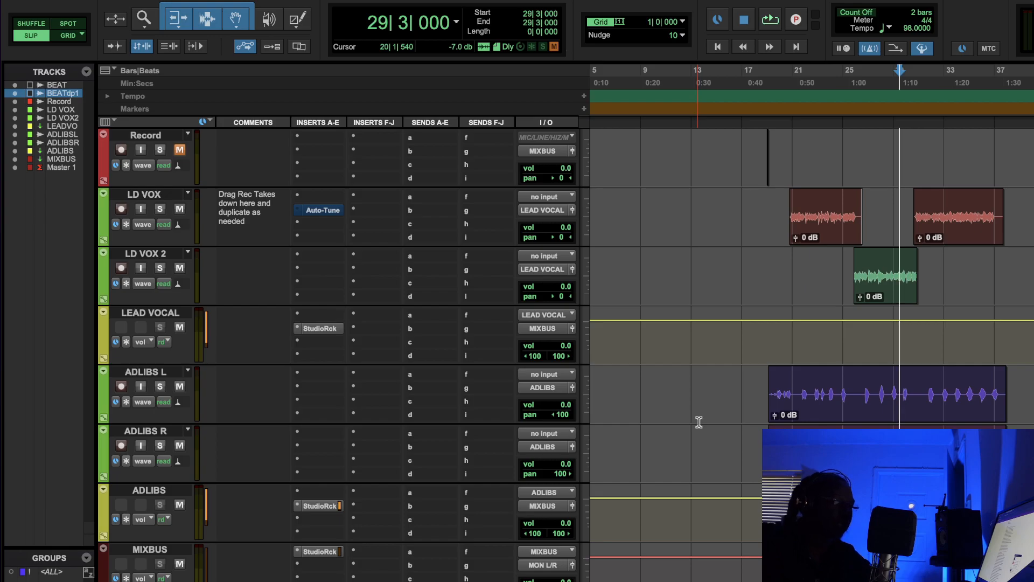
pyautogui.click(318, 506)
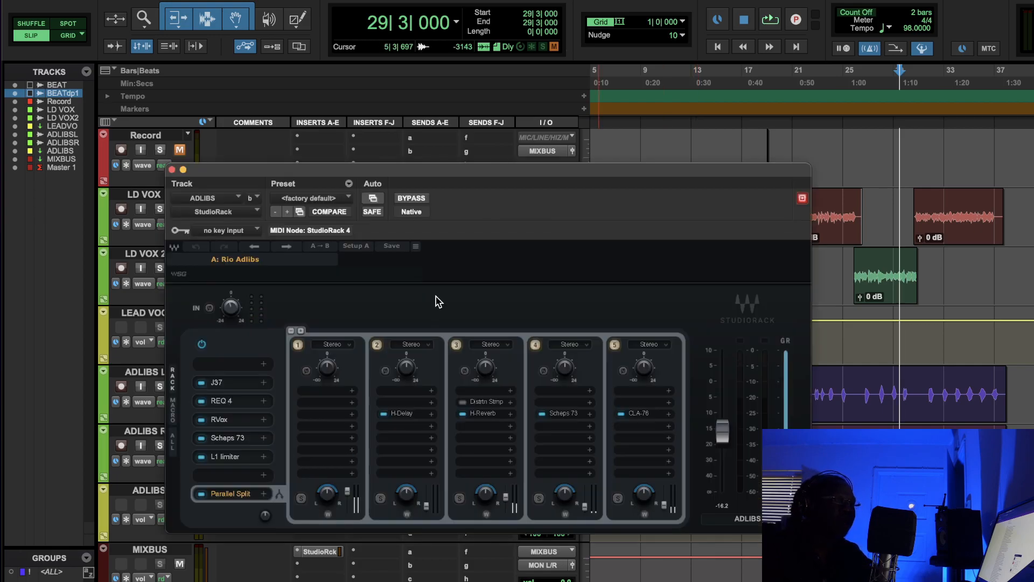
pyautogui.moveTo(419, 173); pyautogui.dragTo(379, 131)
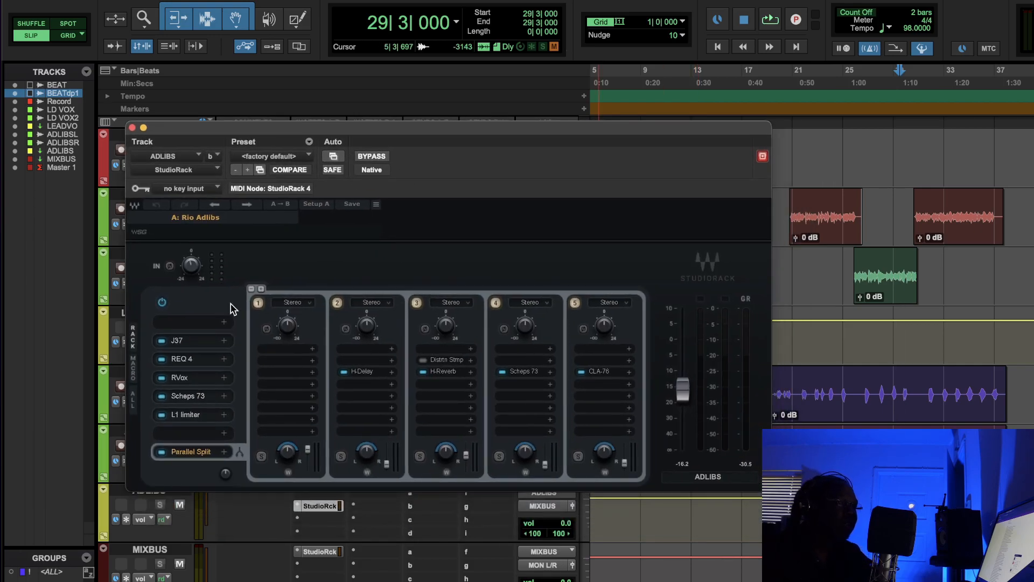
# - Play from 20|4|619 to audition the ad-libs and toggle the ADLIBS StudioRack's bypass
pyautogui.click(791, 87)
pyautogui.click(763, 24)
pyautogui.click(372, 156)
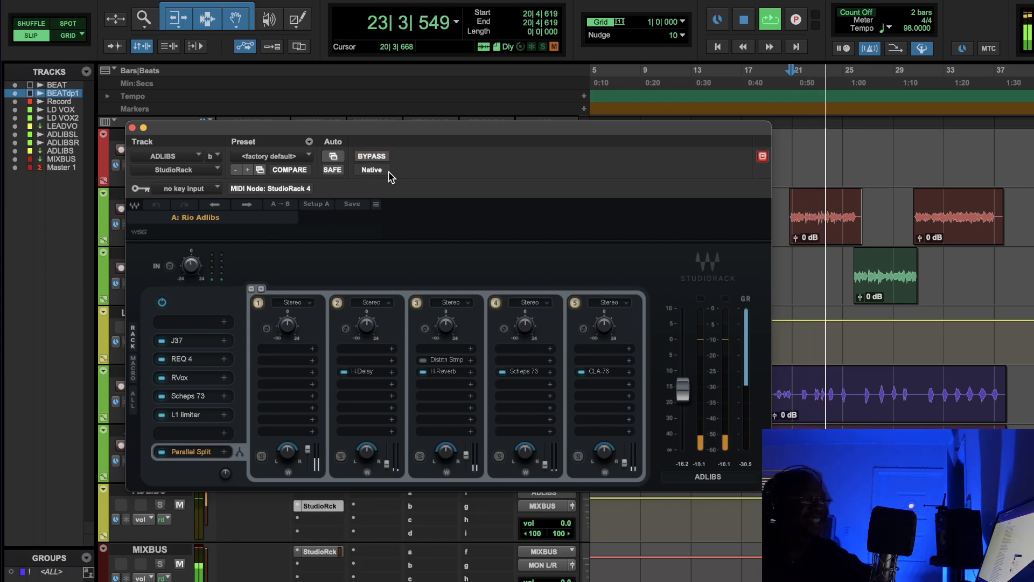
pyautogui.moveTo(372, 122); pyautogui.dragTo(422, 93)
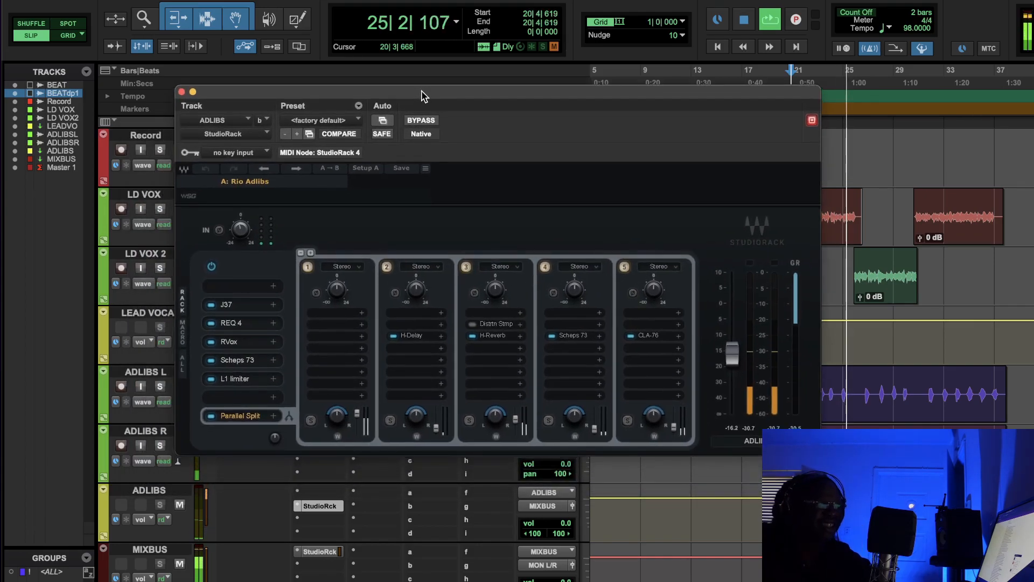
# - Lower the ADLIBS volume to -13.2 while comparing the rack bypassed and active, restore the volume to 0.0, and stop playback
pyautogui.click(548, 527)
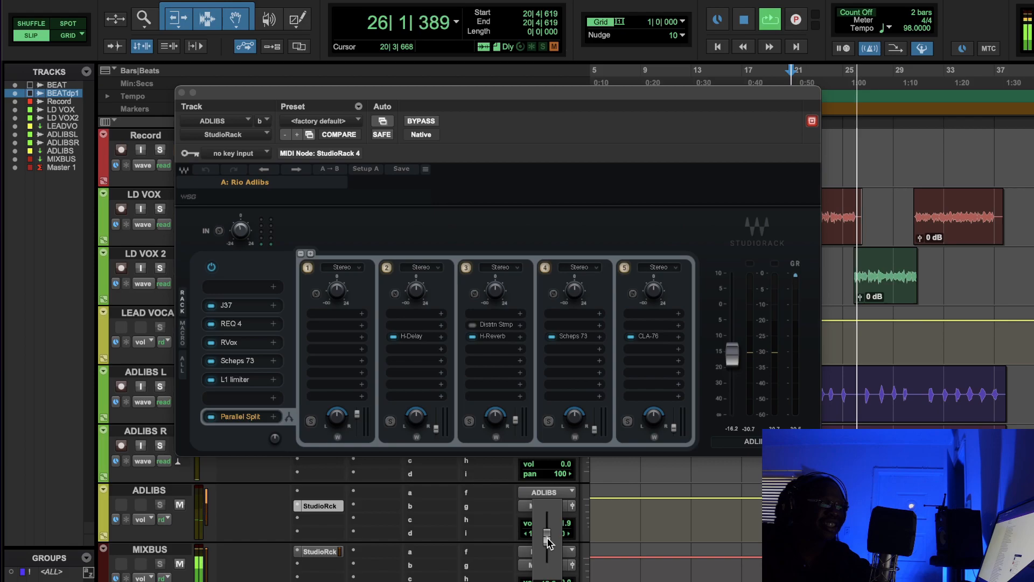
pyautogui.moveTo(548, 527); pyautogui.dragTo(548, 540)
pyautogui.click(422, 120)
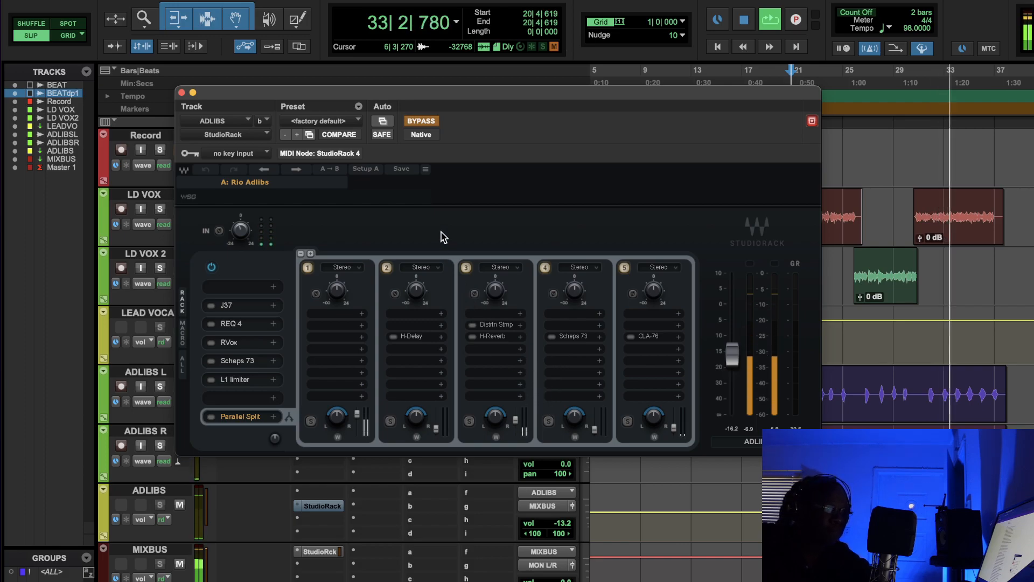
pyautogui.click(421, 120)
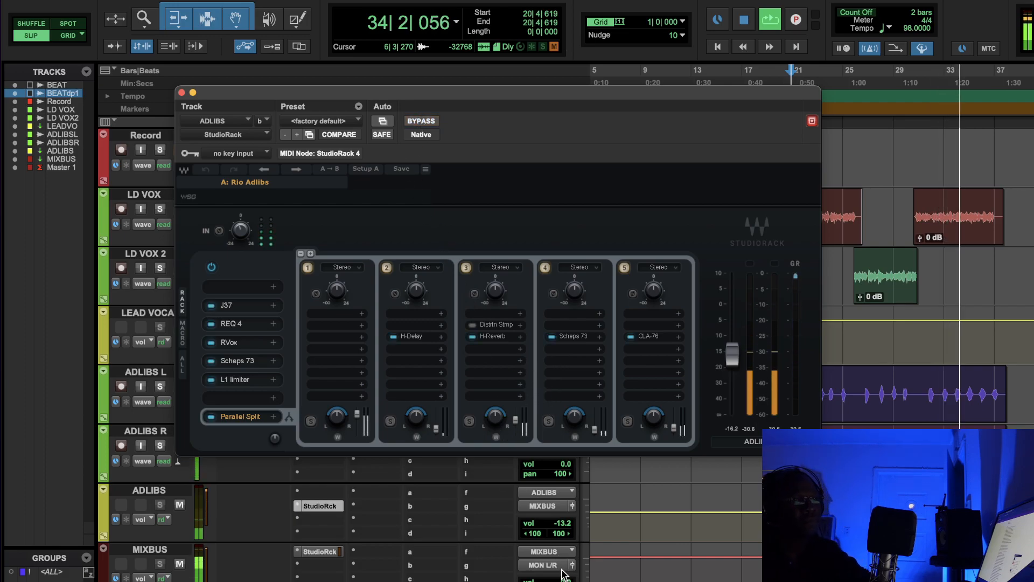
pyautogui.moveTo(560, 523); pyautogui.dragTo(563, 514)
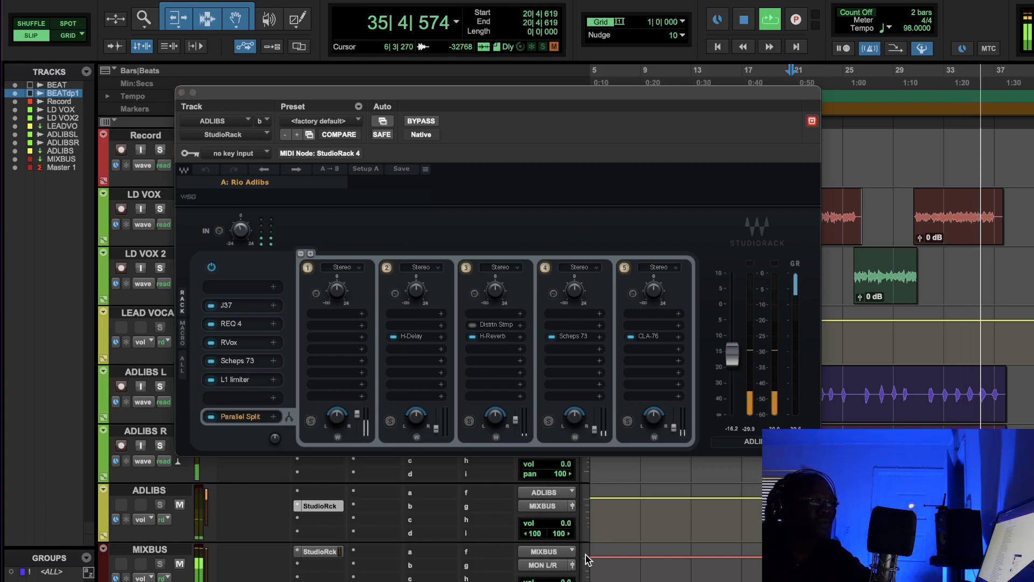
pyautogui.press('space')
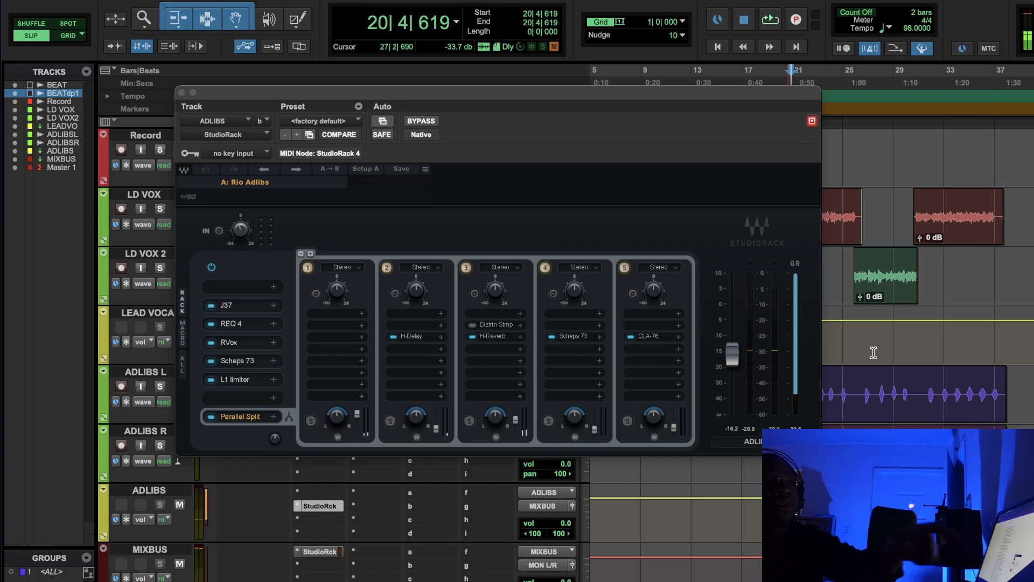
# - Examine the ADLIBS rack's J37, REQ 4 and RVox settings, auditioning the RVox with playback from 20|4|619
pyautogui.click(241, 304)
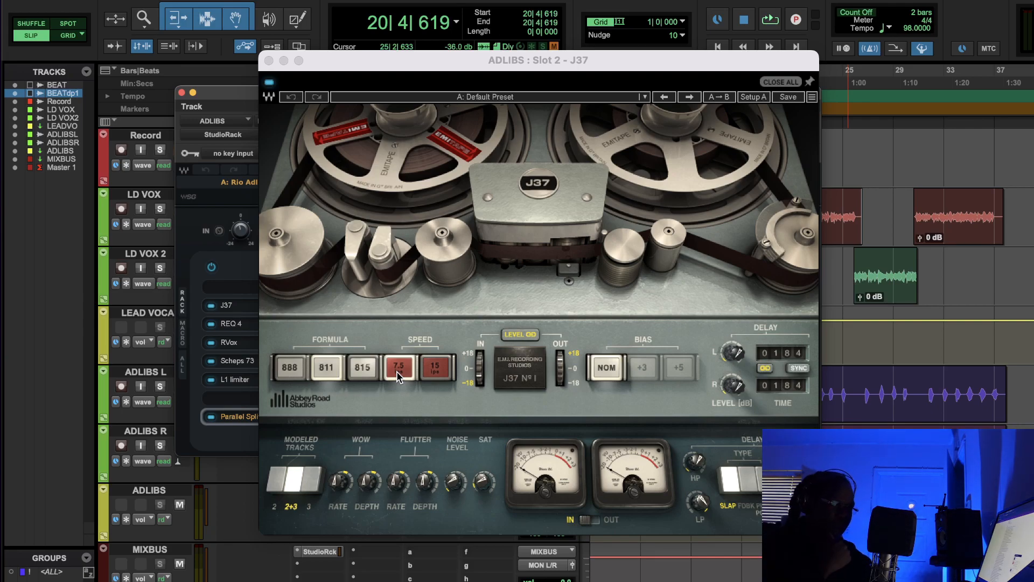
pyautogui.click(246, 323)
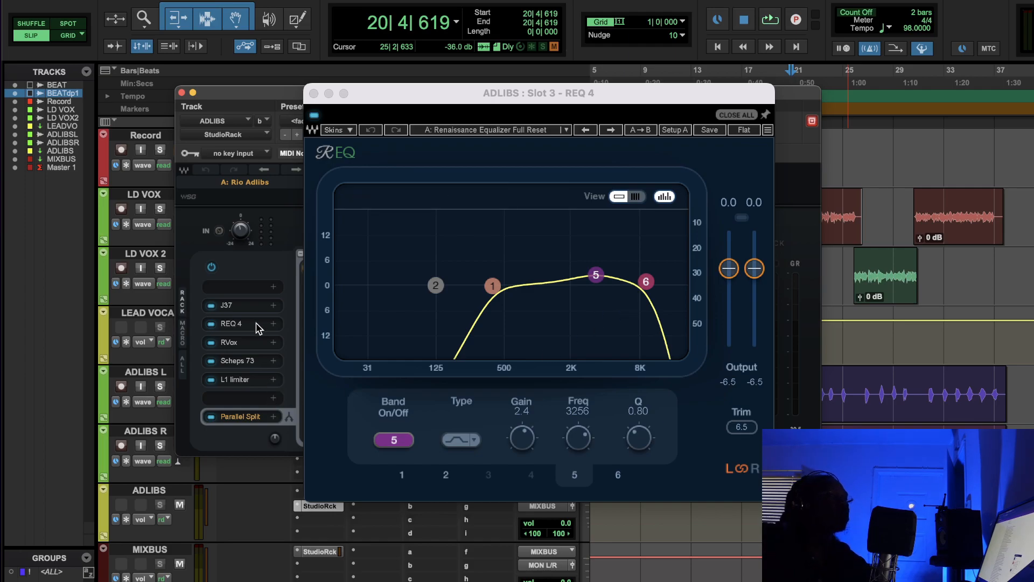
pyautogui.click(251, 344)
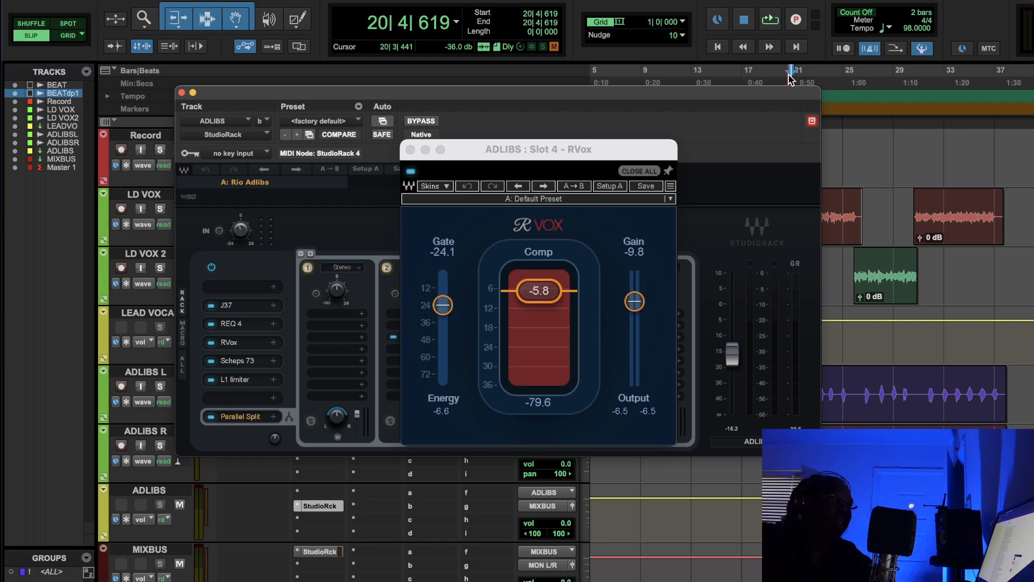
pyautogui.click(772, 21)
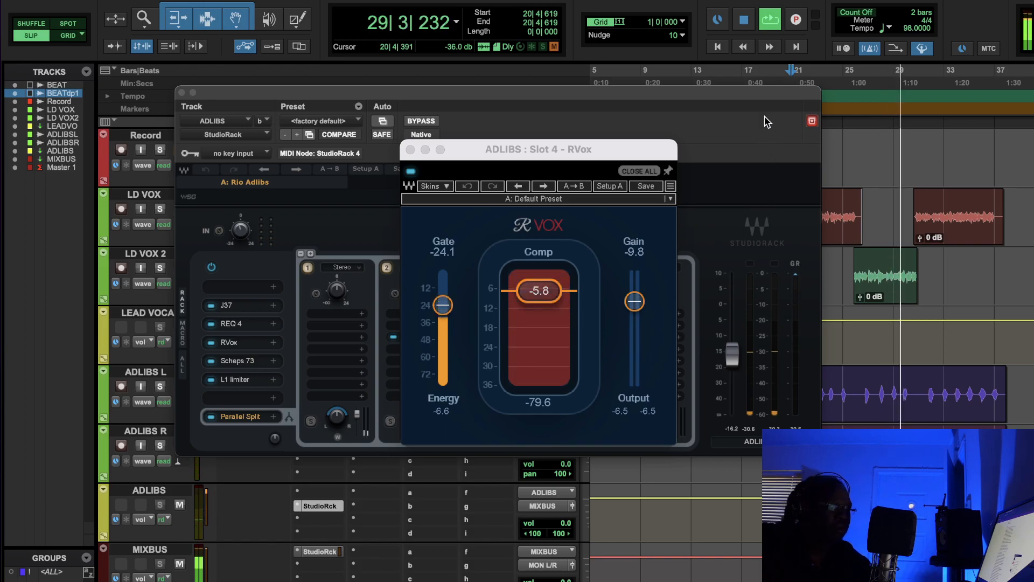
pyautogui.click(744, 22)
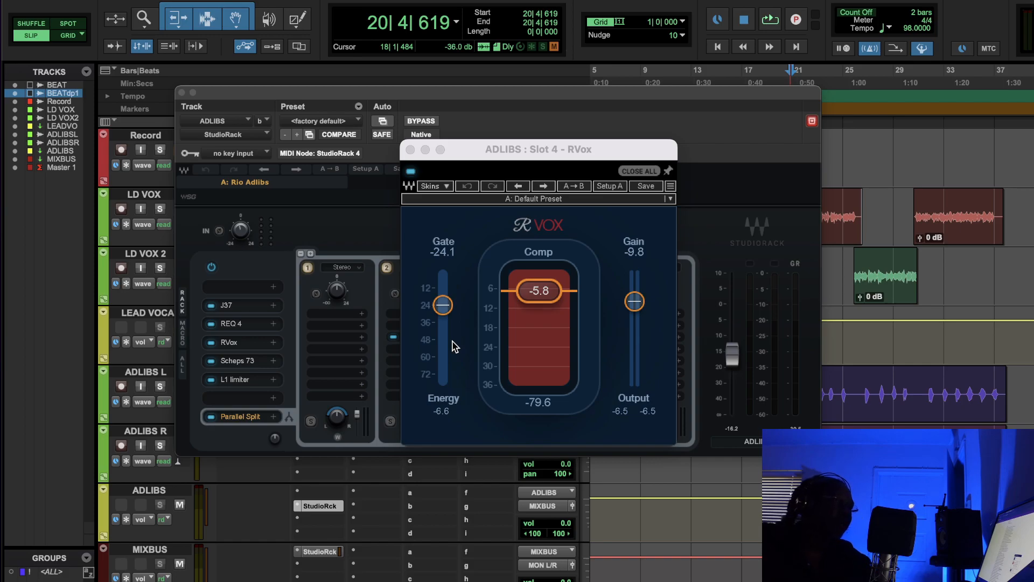
# - Open the ADLIBS rack's Scheps 73 and examine its preamp, high, mid and low band settings
pyautogui.click(251, 364)
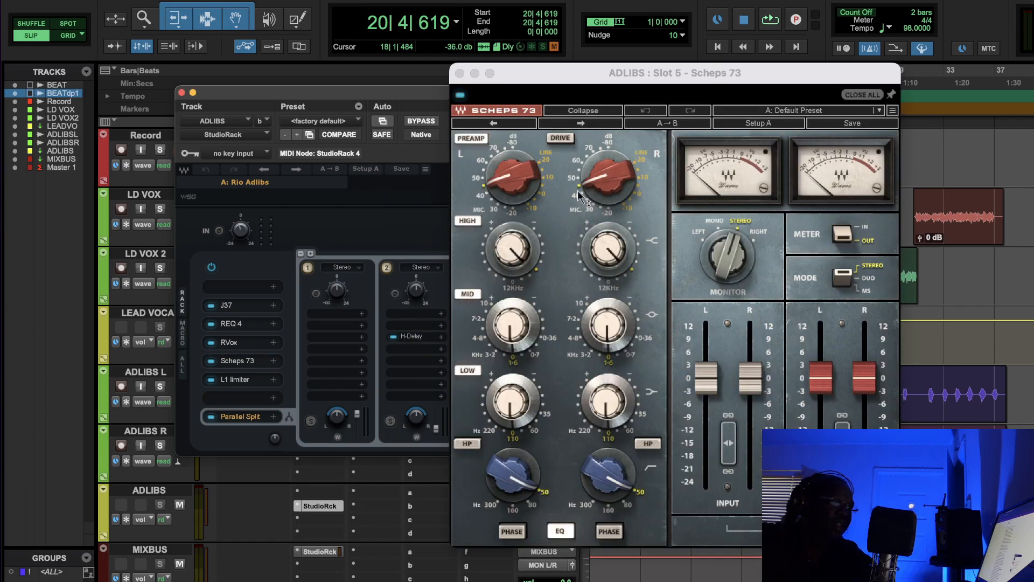
pyautogui.click(504, 263)
pyautogui.click(522, 332)
pyautogui.click(521, 401)
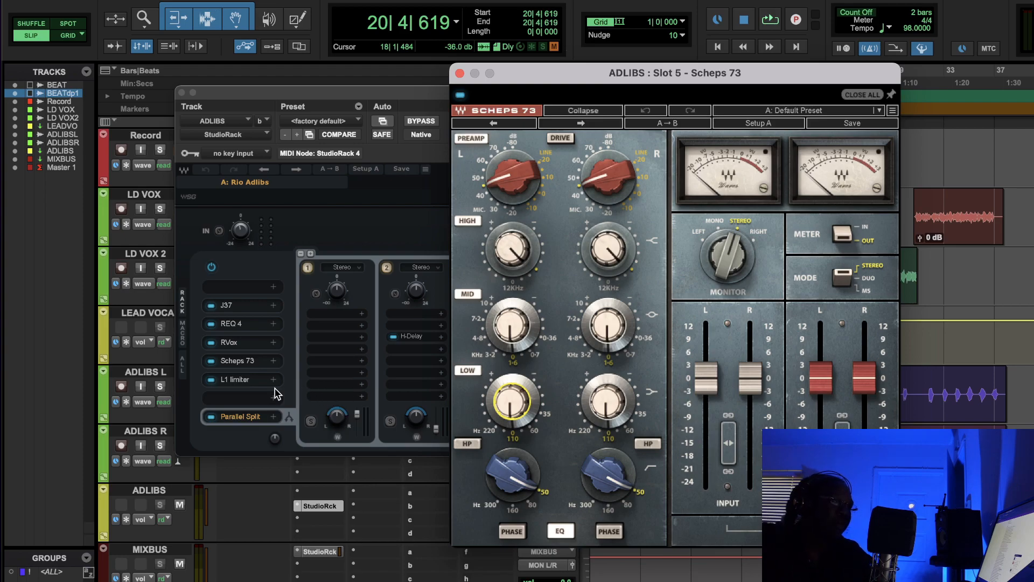
# - Lower the ADLIBS L1 limiter's linked threshold to -21.1 and output ceiling to -16.7 during playback, and close the limiter
pyautogui.click(241, 383)
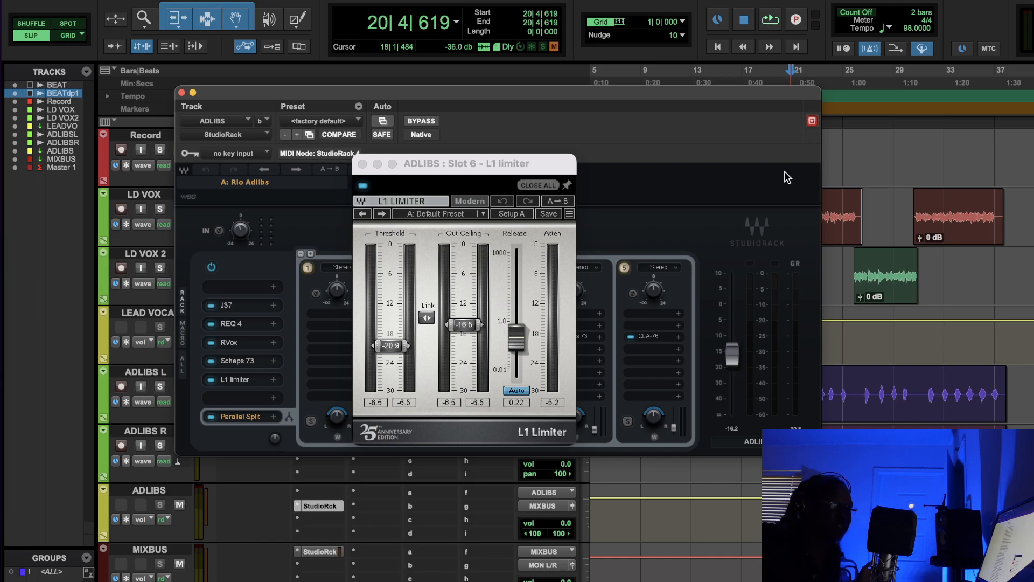
pyautogui.click(779, 19)
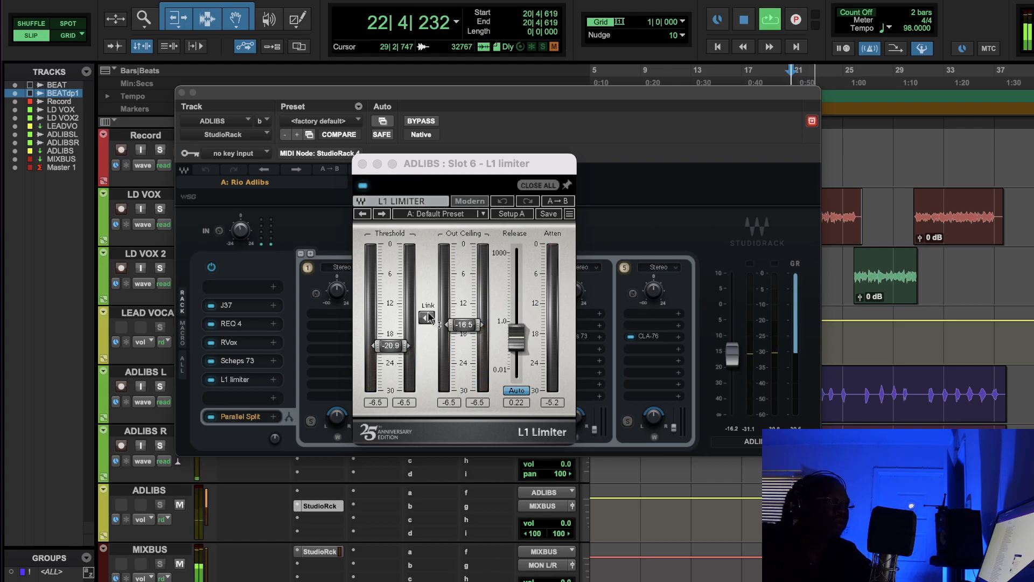
pyautogui.moveTo(426, 317); pyautogui.dragTo(426, 318)
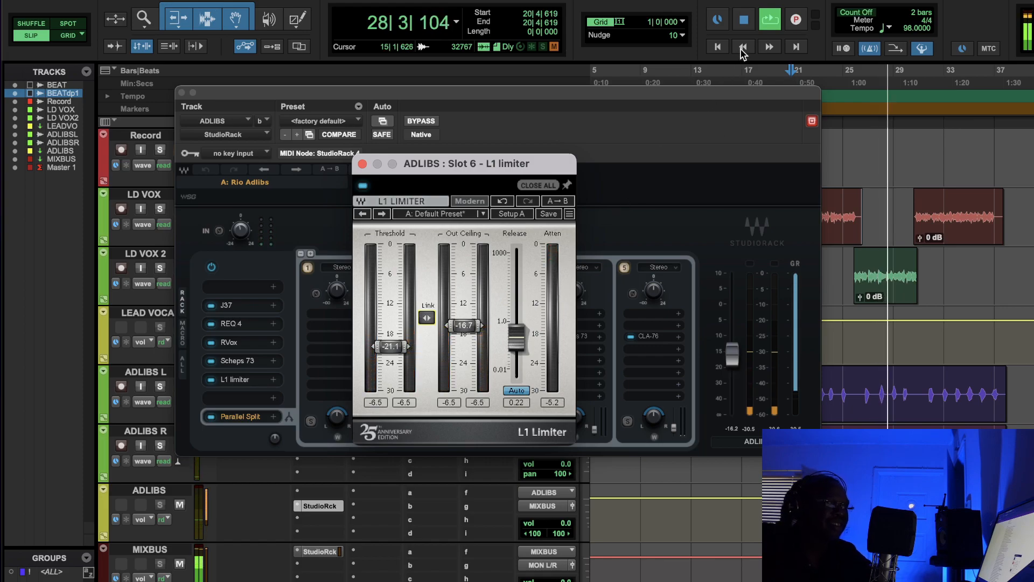
pyautogui.click(744, 20)
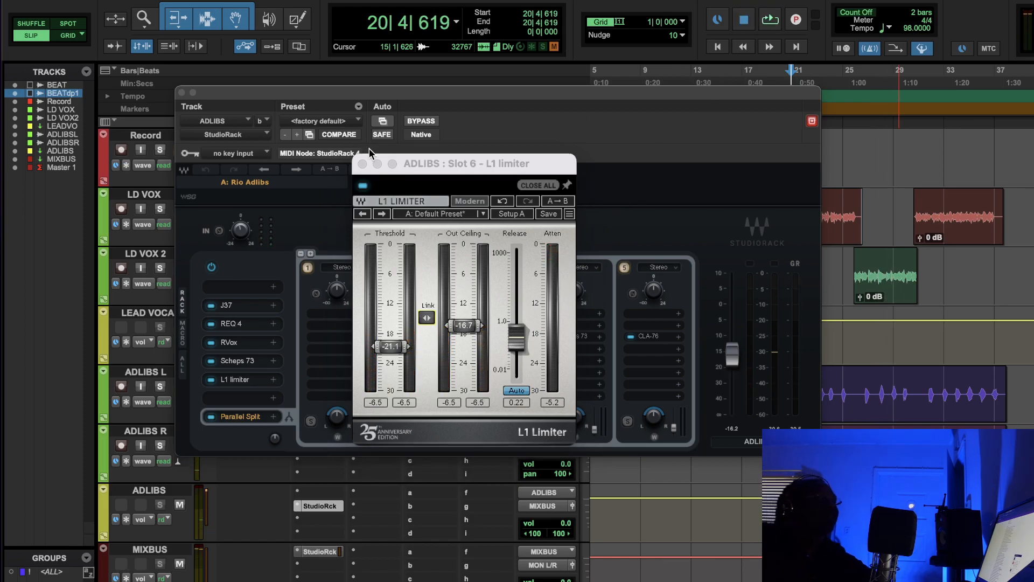
pyautogui.click(363, 163)
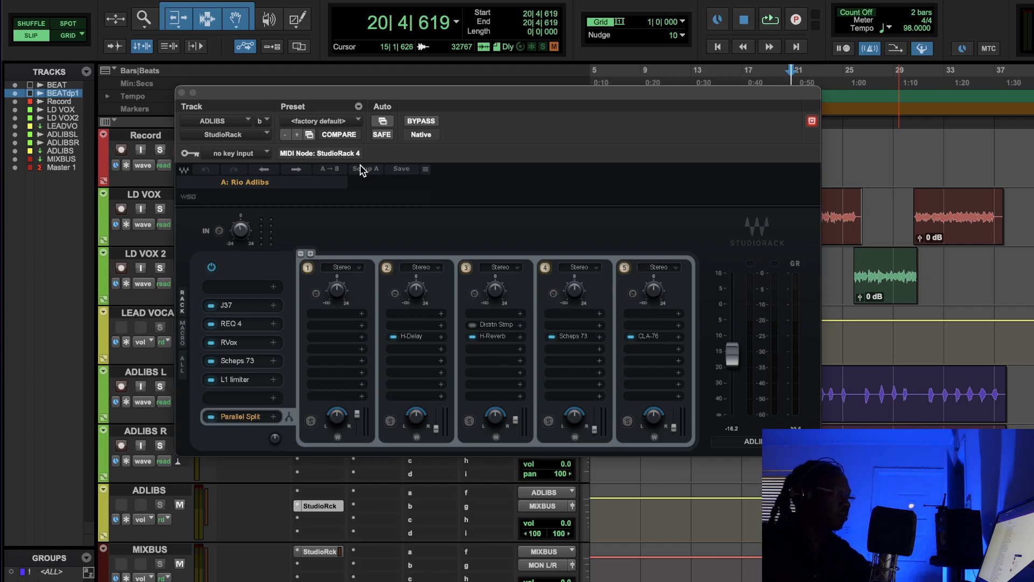
# - Examine the H-Delay and H-Reverb settings in the ADLIBS rack's parallel split, closing each plugin
pyautogui.click(420, 338)
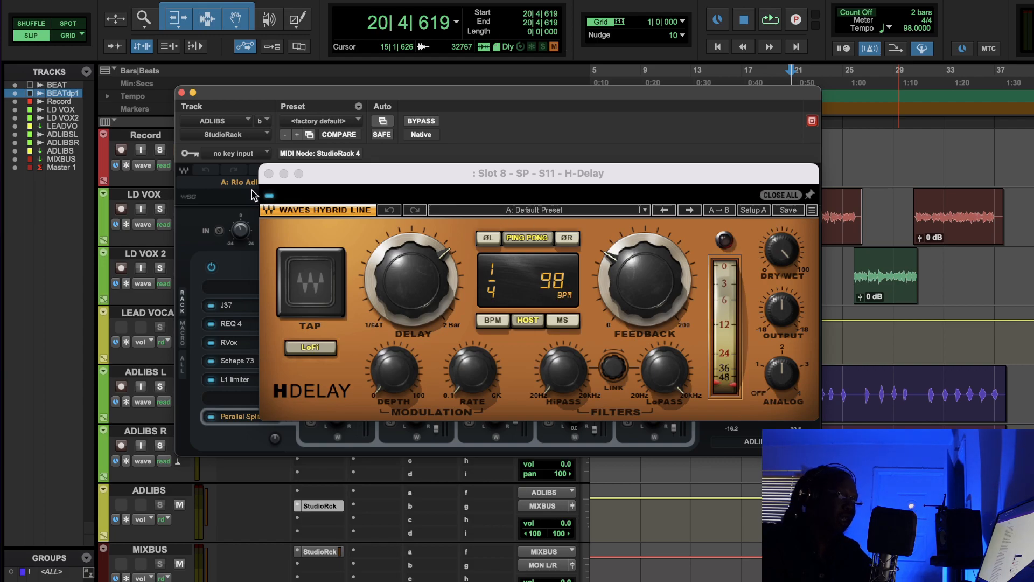
pyautogui.click(269, 174)
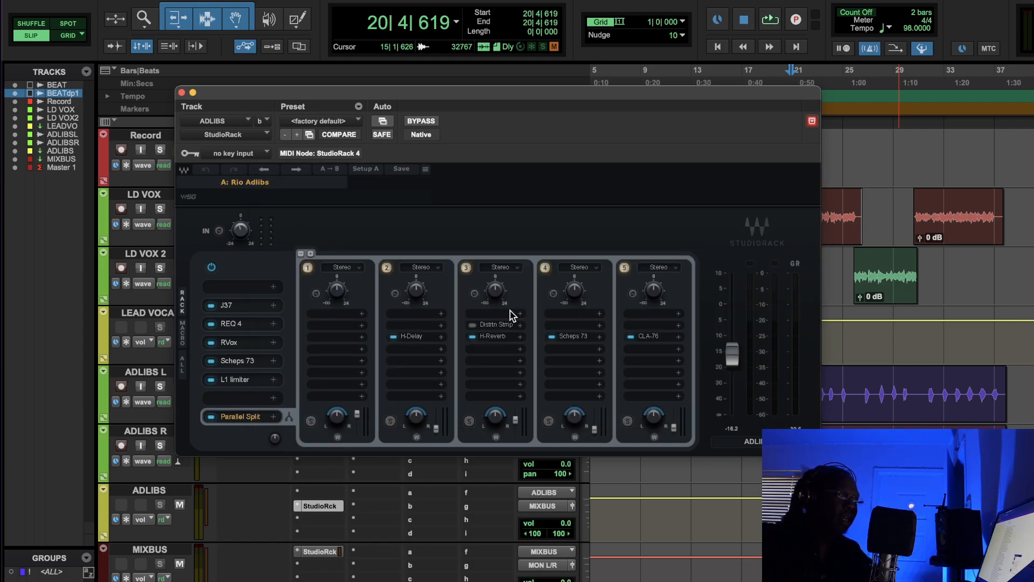
pyautogui.click(494, 337)
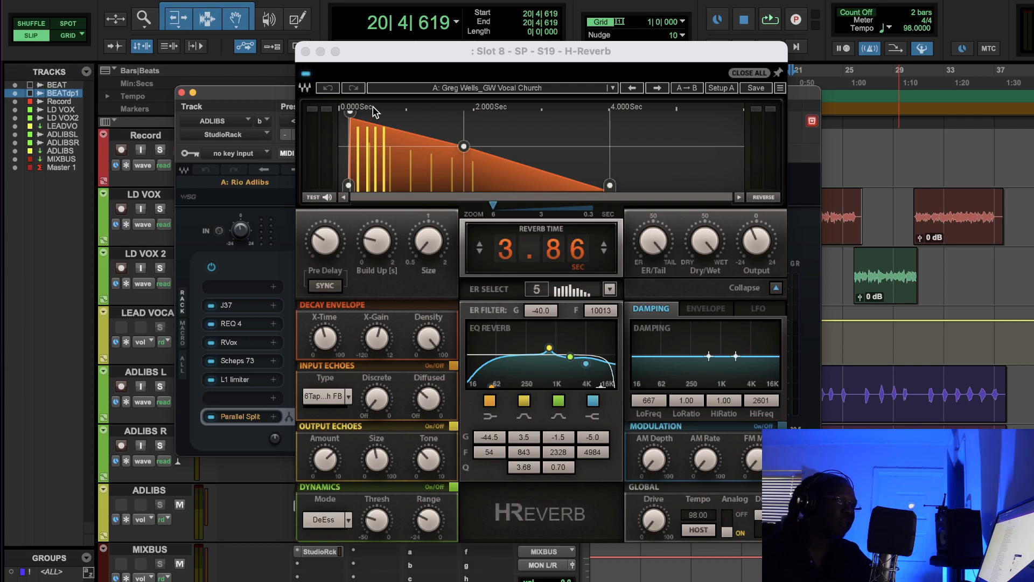
pyautogui.click(306, 52)
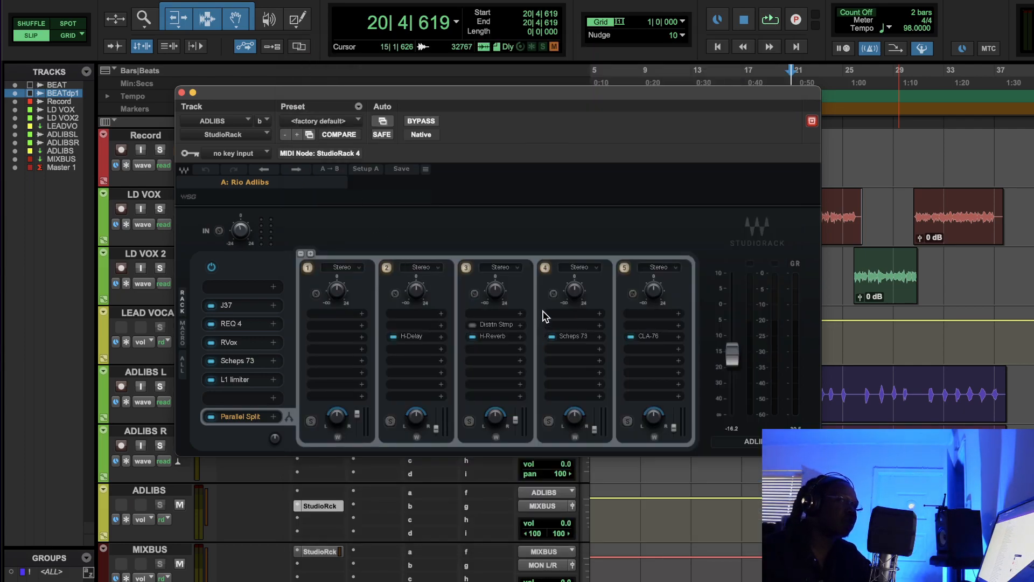
pyautogui.click(504, 338)
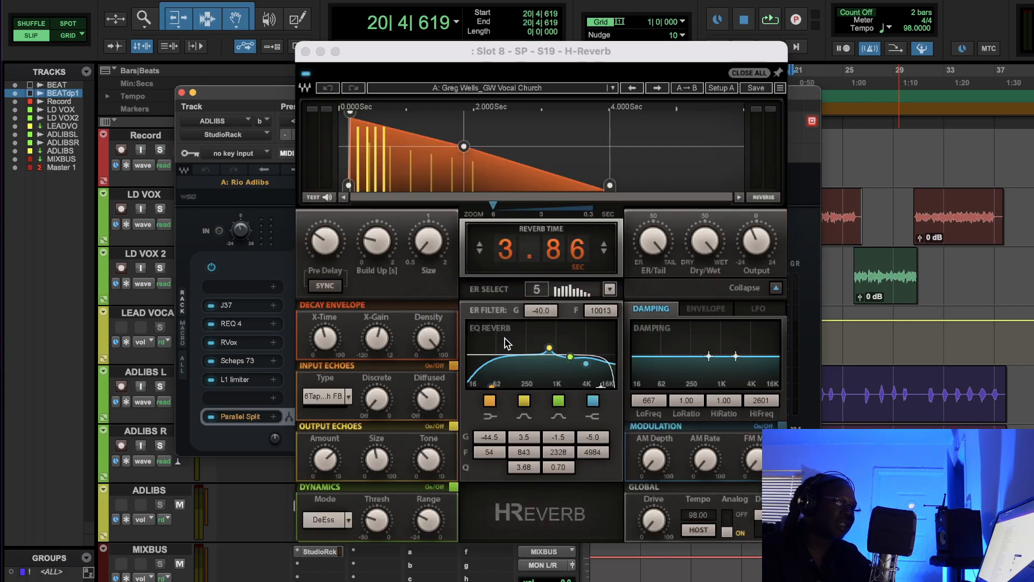
pyautogui.click(305, 51)
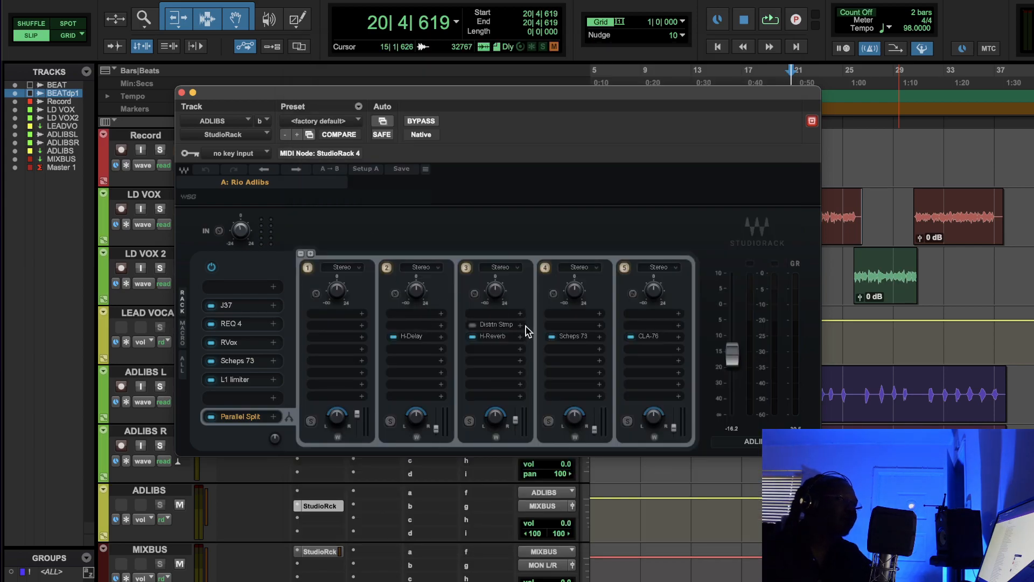
# - Examine the H-Reverb on the third parallel split and the Scheps 73 on the fourth split in the ADLIBS rack
pyautogui.click(505, 337)
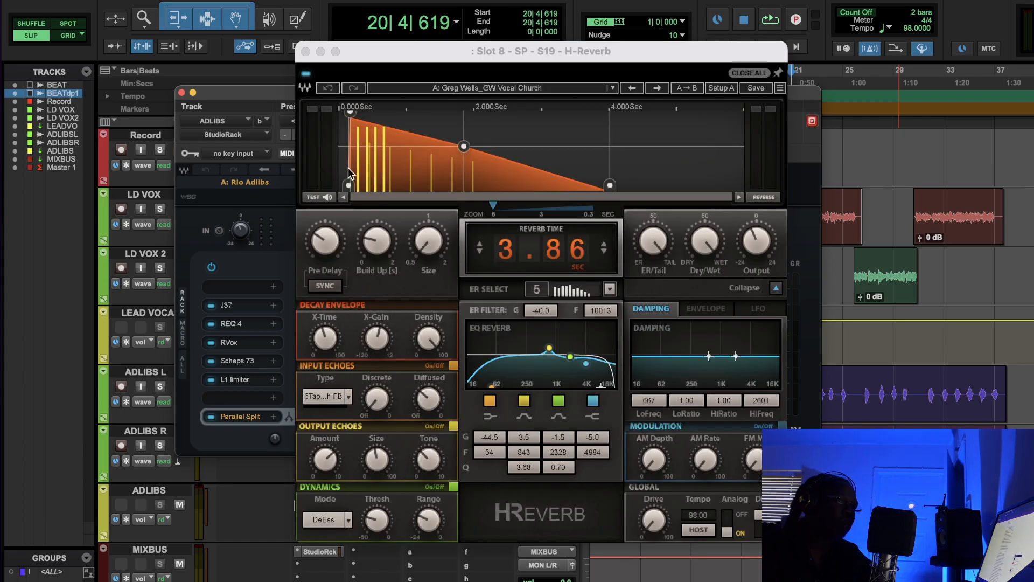
pyautogui.click(305, 52)
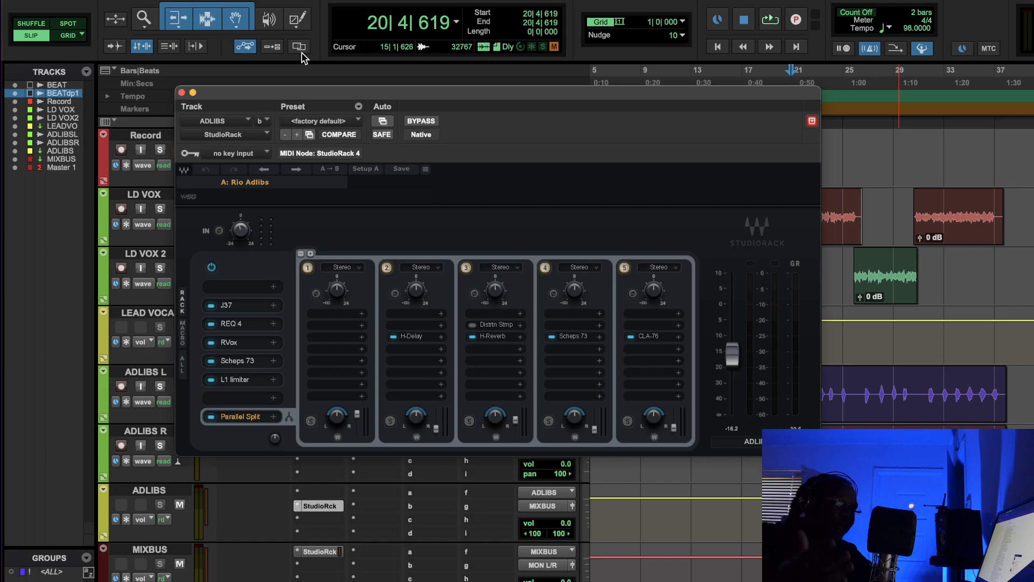
pyautogui.click(587, 334)
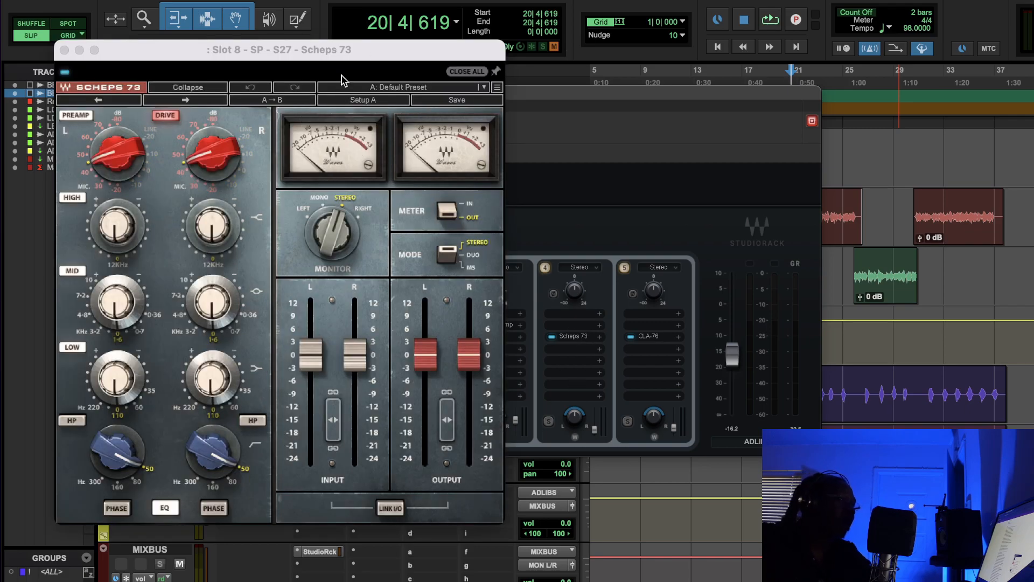
# - Try raising the fourth parallel split's level to about -10.5 during playback from 20|4|619, undo the change and stop playback
pyautogui.click(770, 21)
pyautogui.click(596, 431)
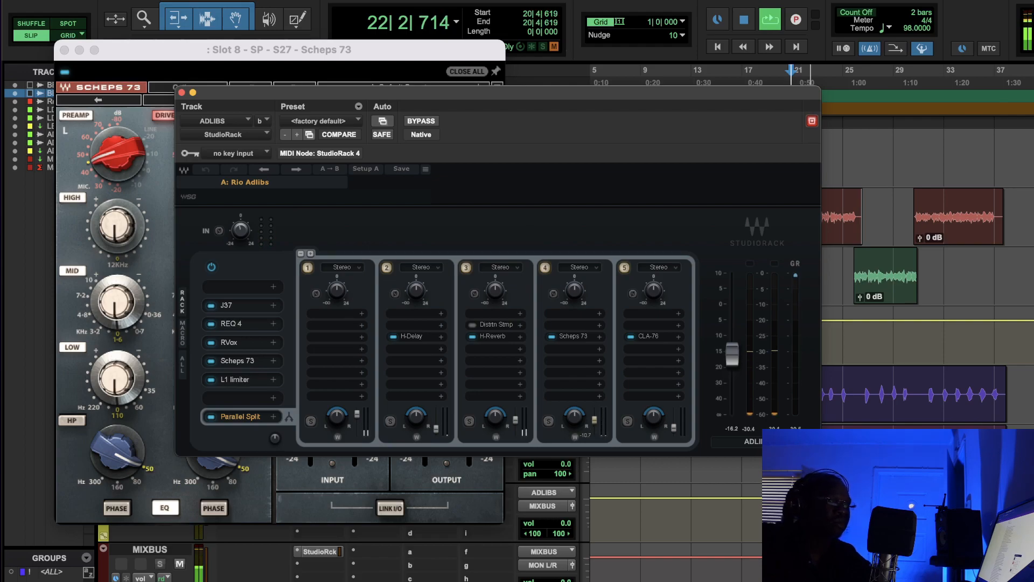
pyautogui.moveTo(595, 425); pyautogui.dragTo(595, 423)
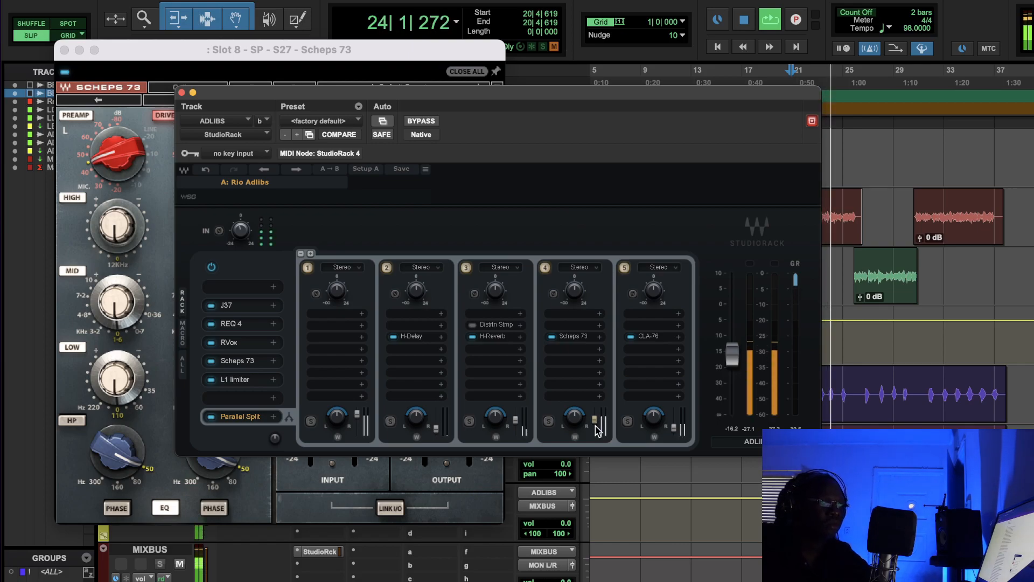
pyautogui.moveTo(594, 419)
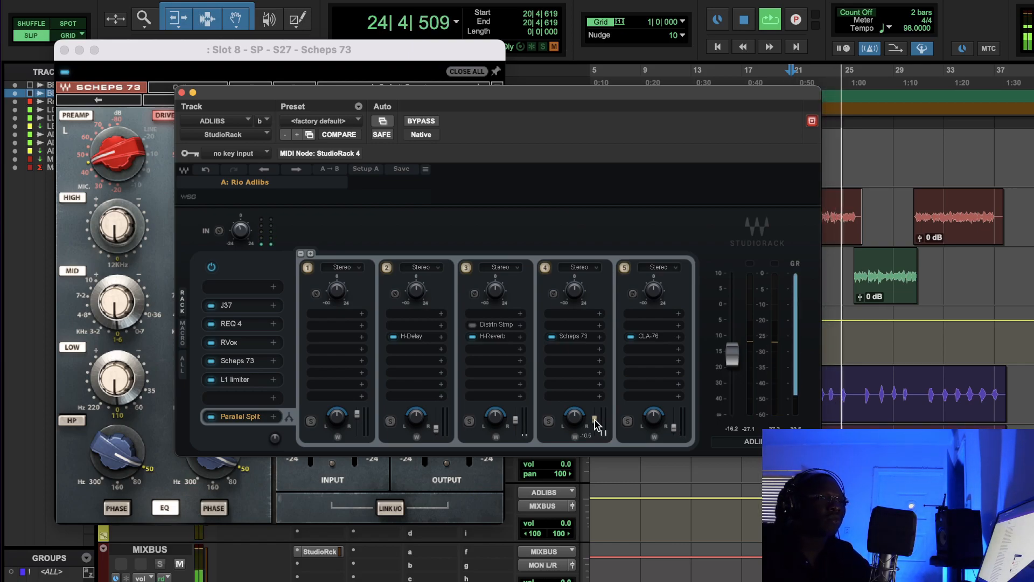
pyautogui.click(208, 168)
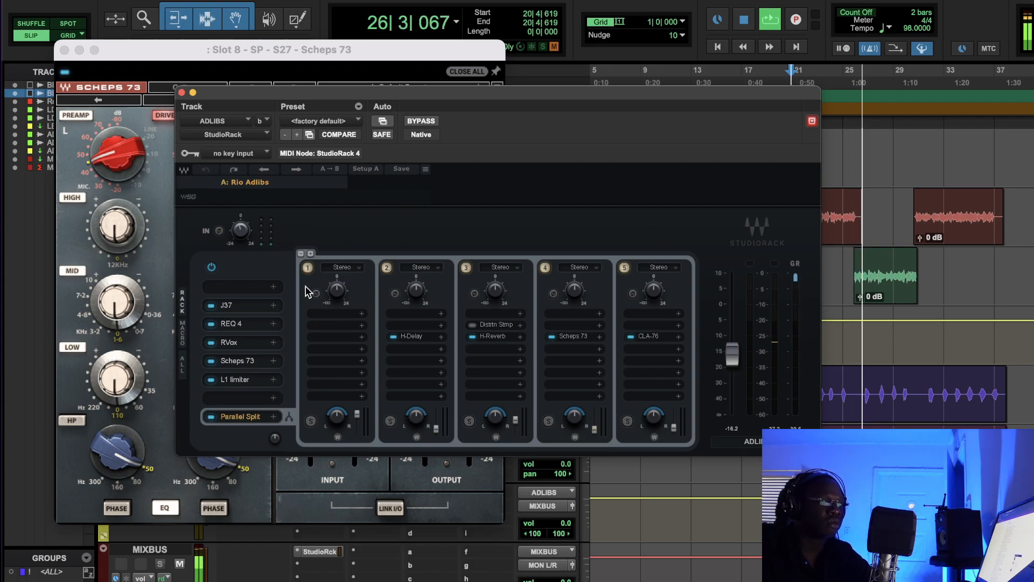
pyautogui.click(745, 24)
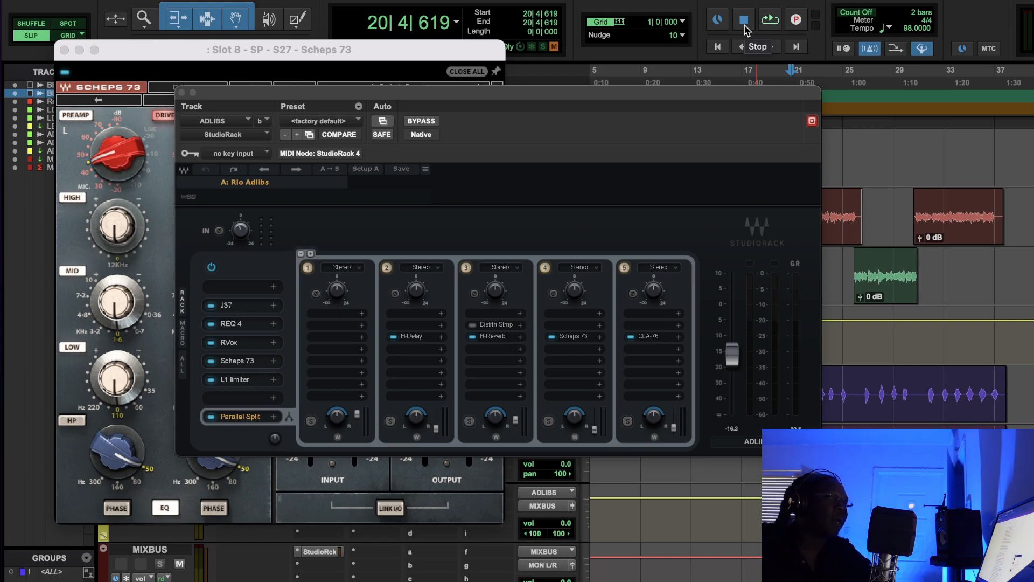
# - Examine the split's Scheps 73 and the CLA-76 on the fifth split, closing both plugins and the ADLIBS rack
pyautogui.click(275, 54)
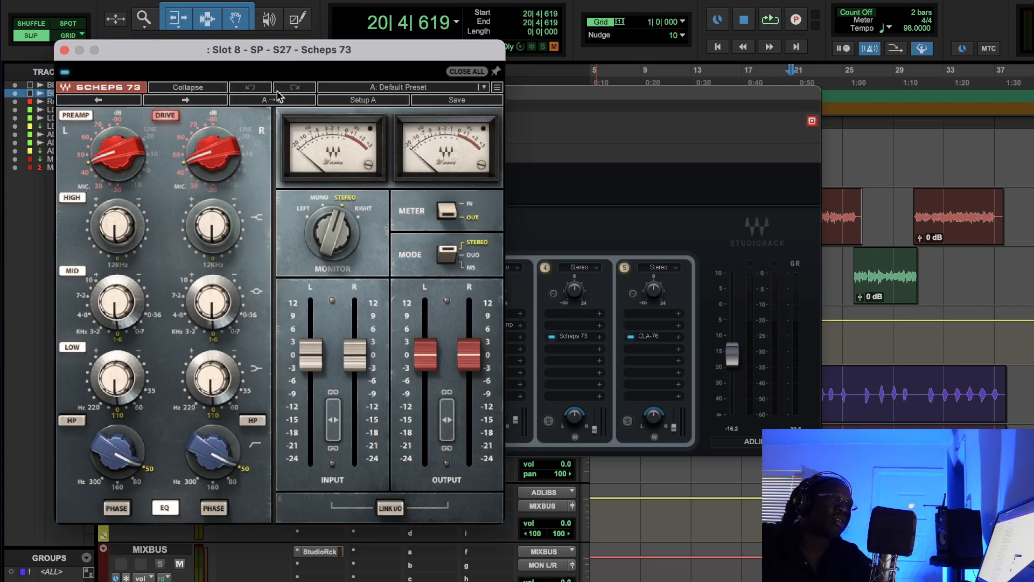
pyautogui.click(656, 339)
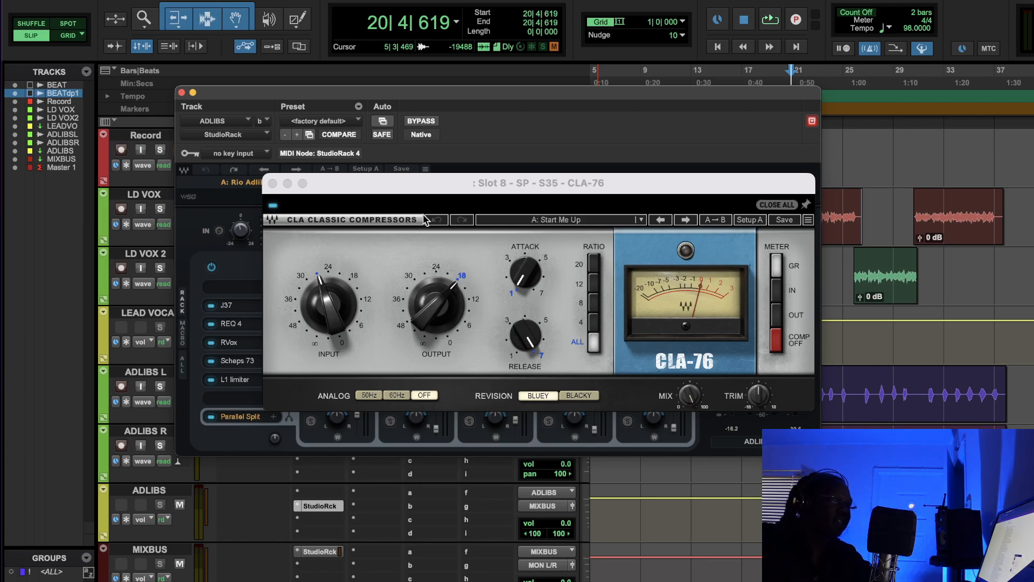
pyautogui.click(272, 184)
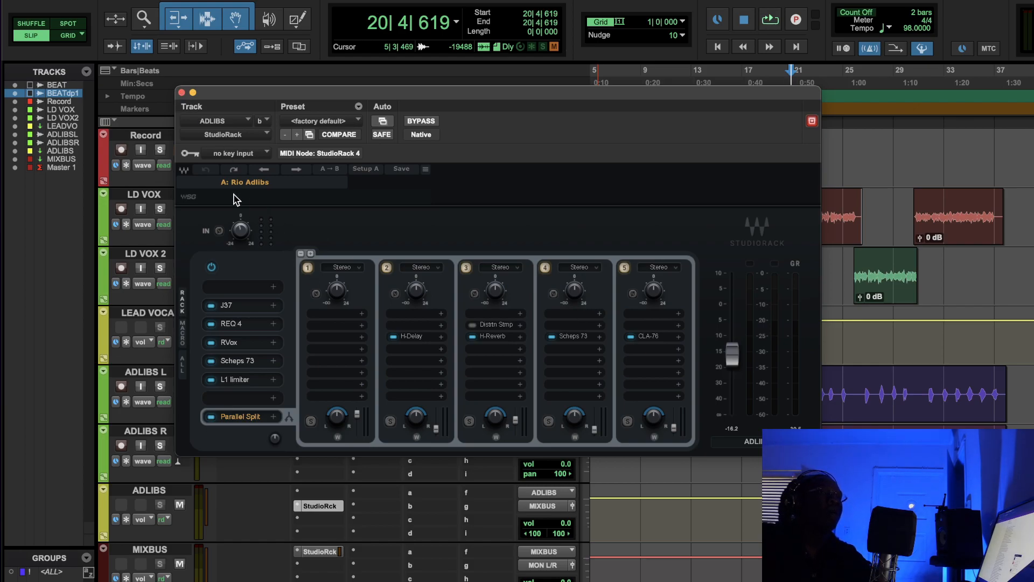
pyautogui.click(182, 92)
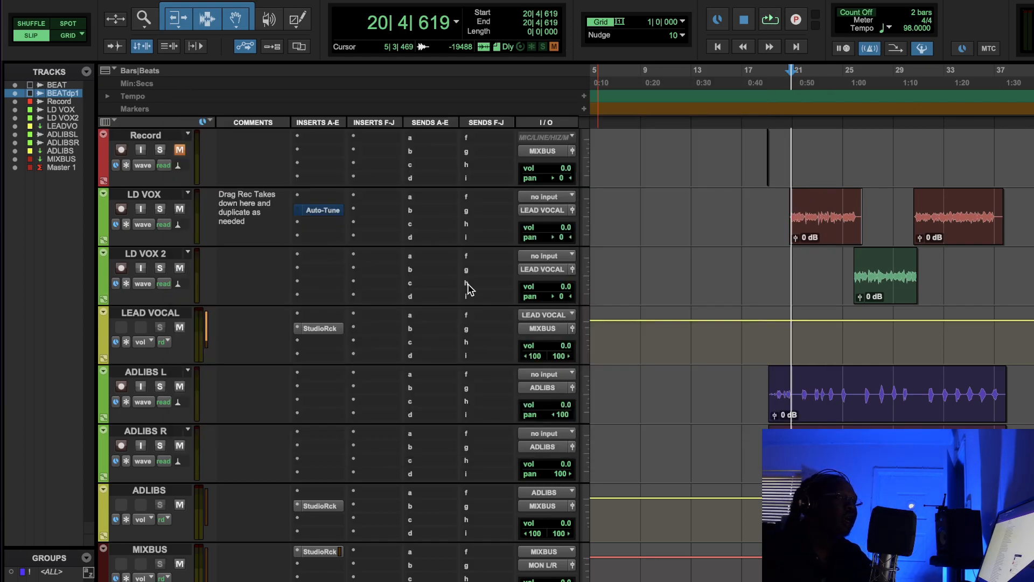